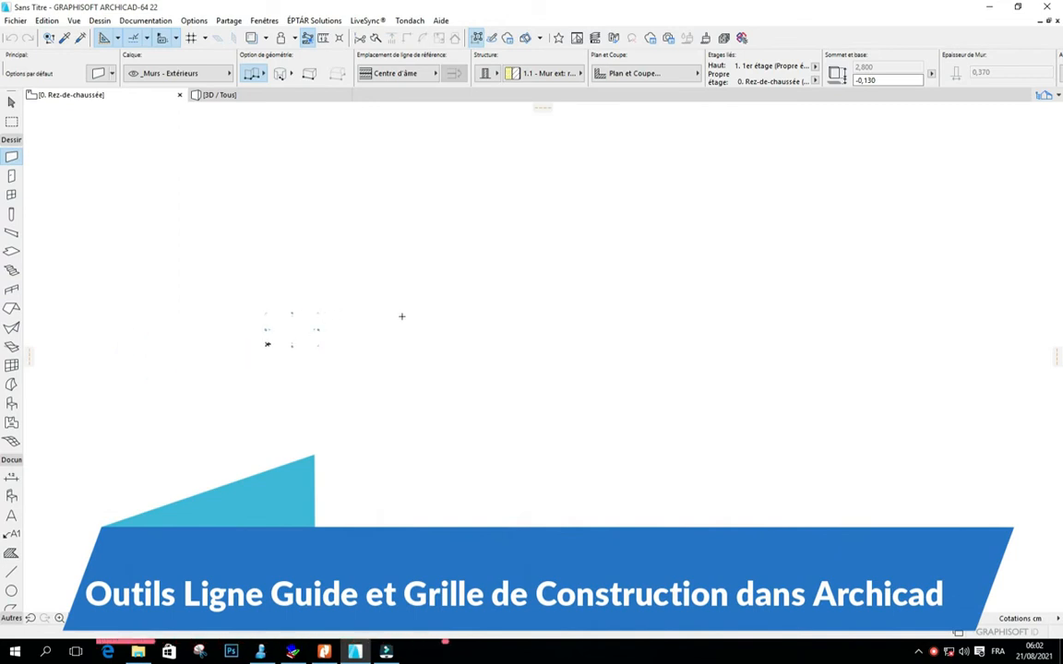
scroll(413, 296, up, 4)
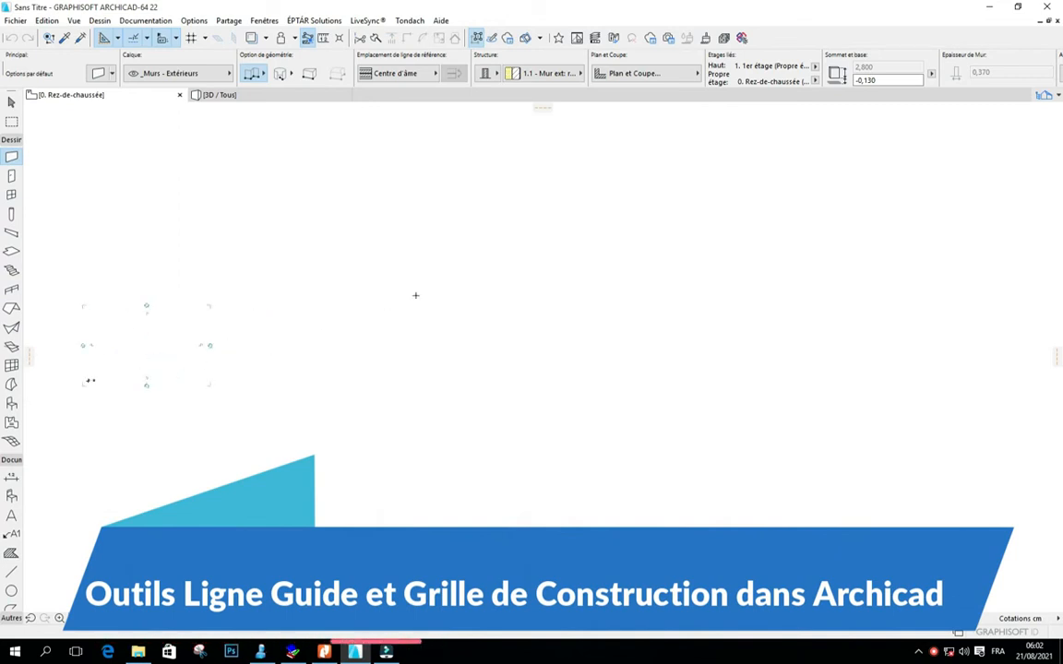
scroll(419, 294, down, 1)
scroll(435, 278, down, 1)
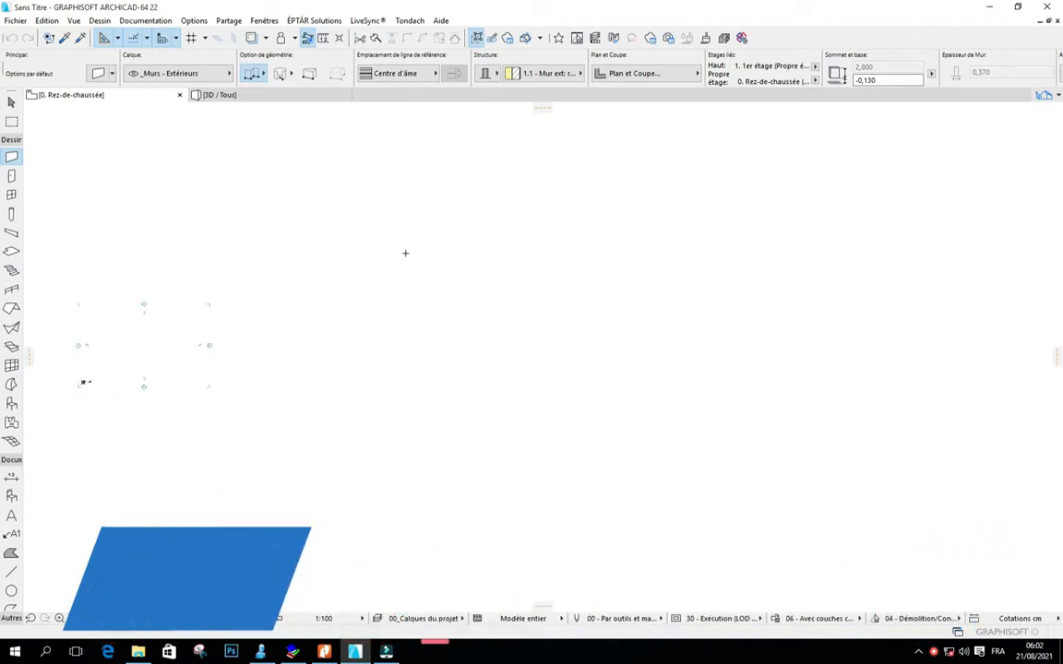
scroll(406, 252, up, 1)
scroll(419, 283, up, 2)
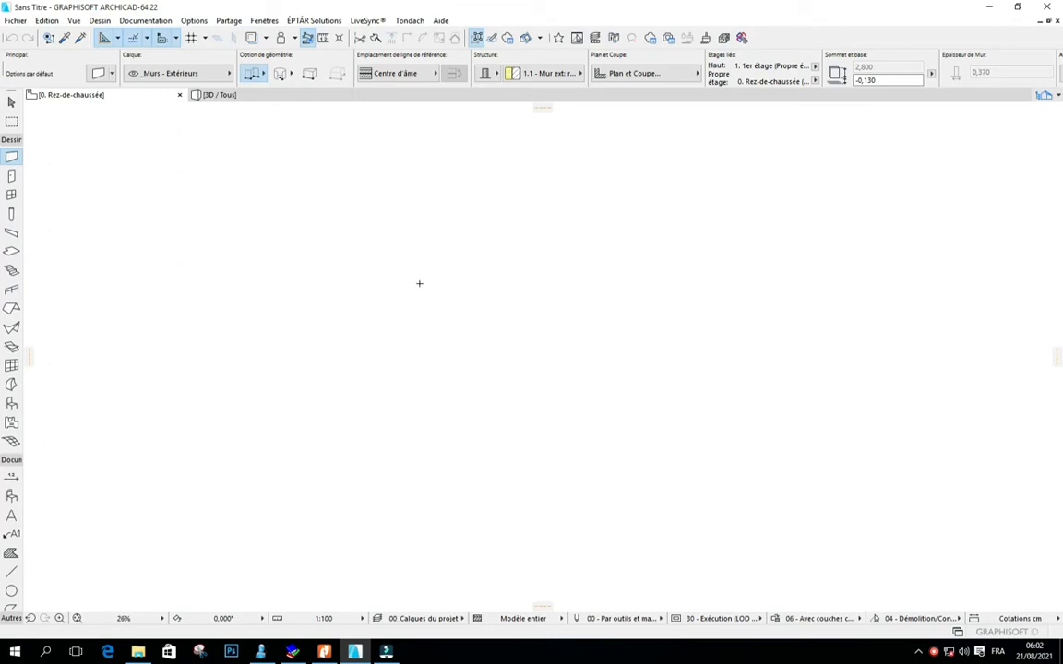
scroll(424, 263, down, 2)
scroll(390, 273, up, 2)
scroll(439, 262, down, 2)
scroll(397, 279, up, 1)
scroll(392, 261, down, 1)
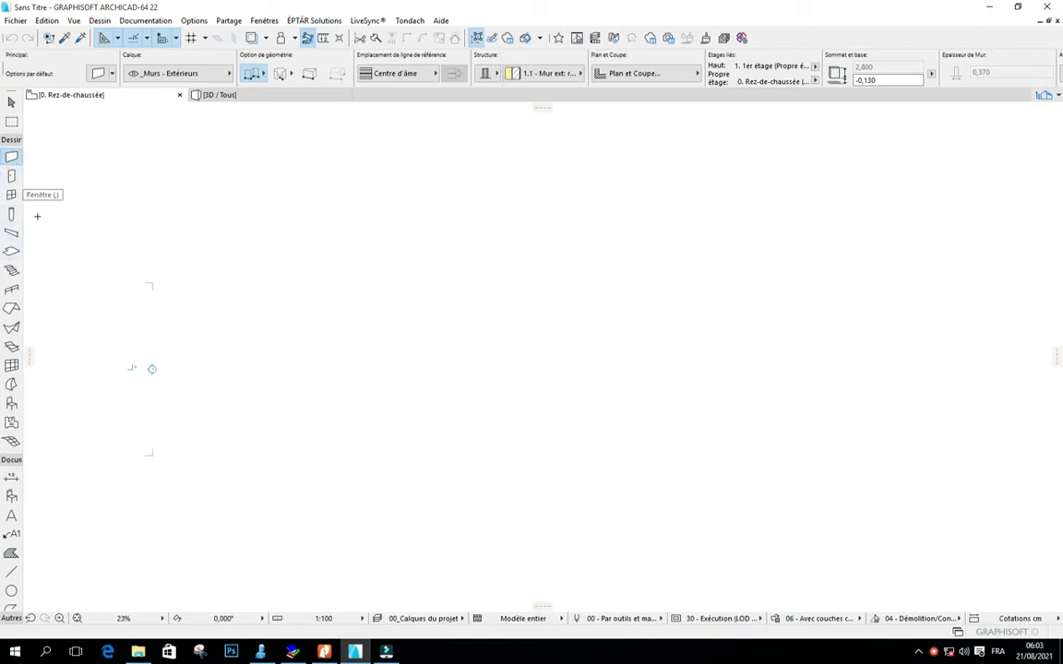
Step: In the default wall settings, choose the basic structure and set the wall top to "Non lié"
double_click(11, 157)
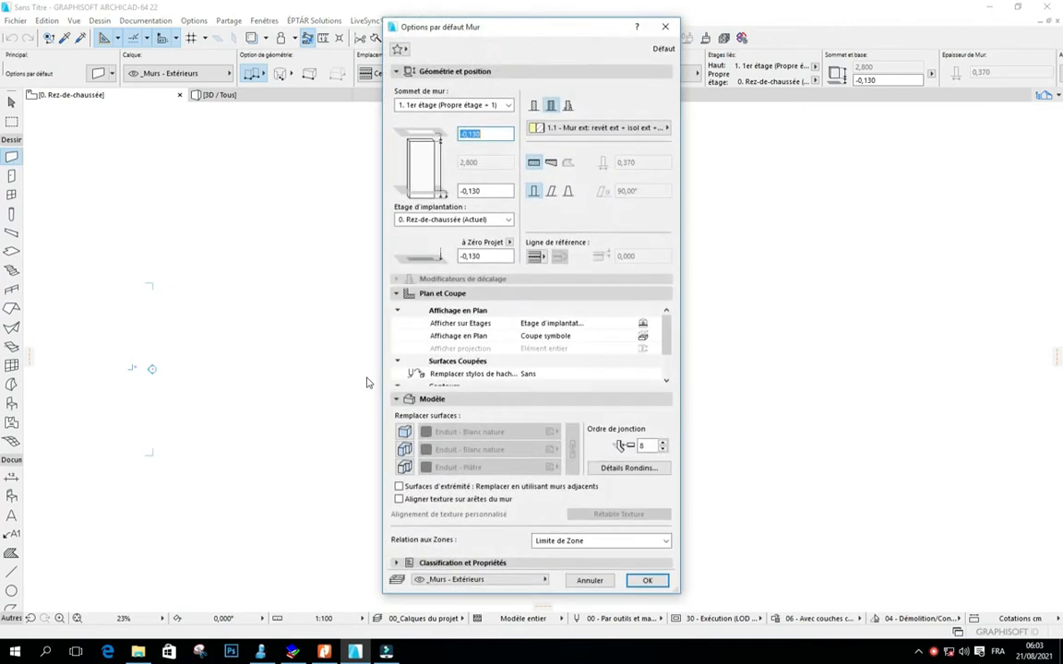
drag(484, 27, 423, 28)
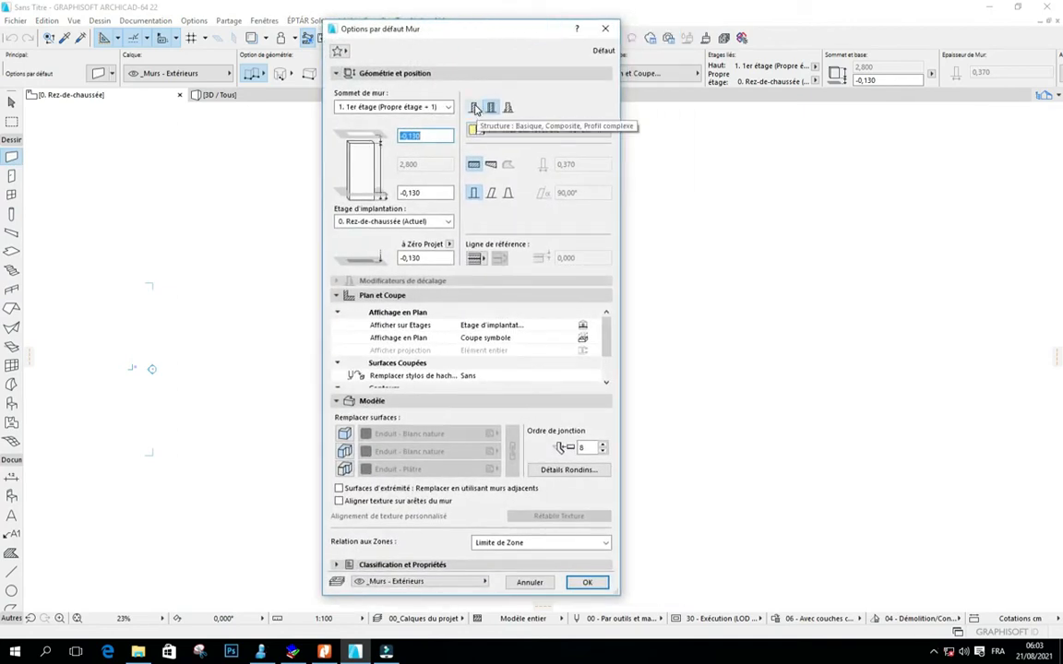
click(473, 107)
click(392, 107)
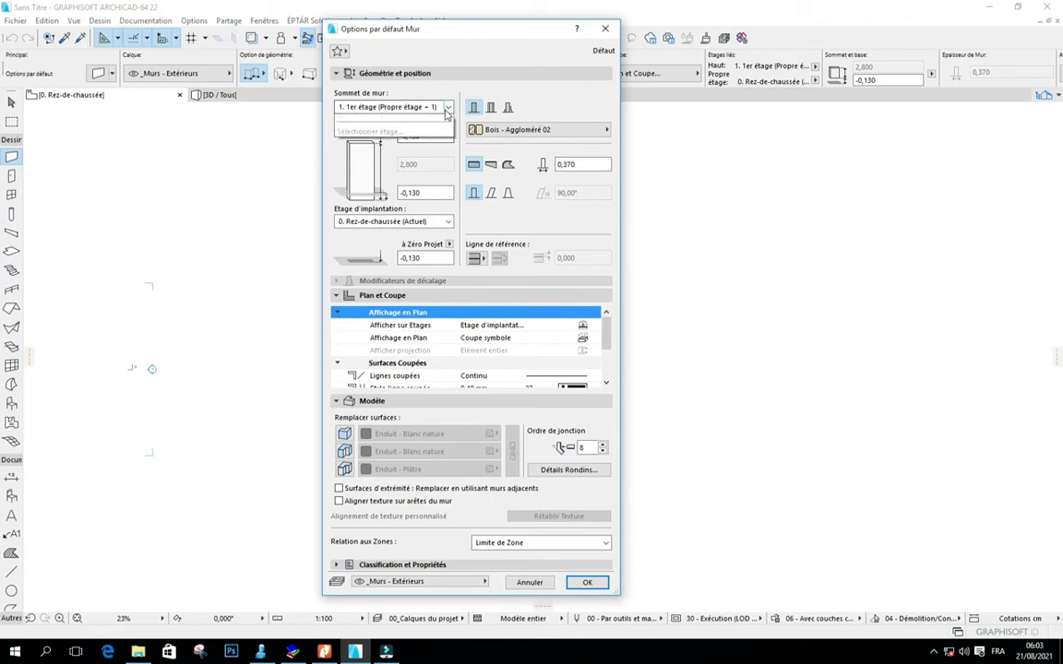
click(348, 149)
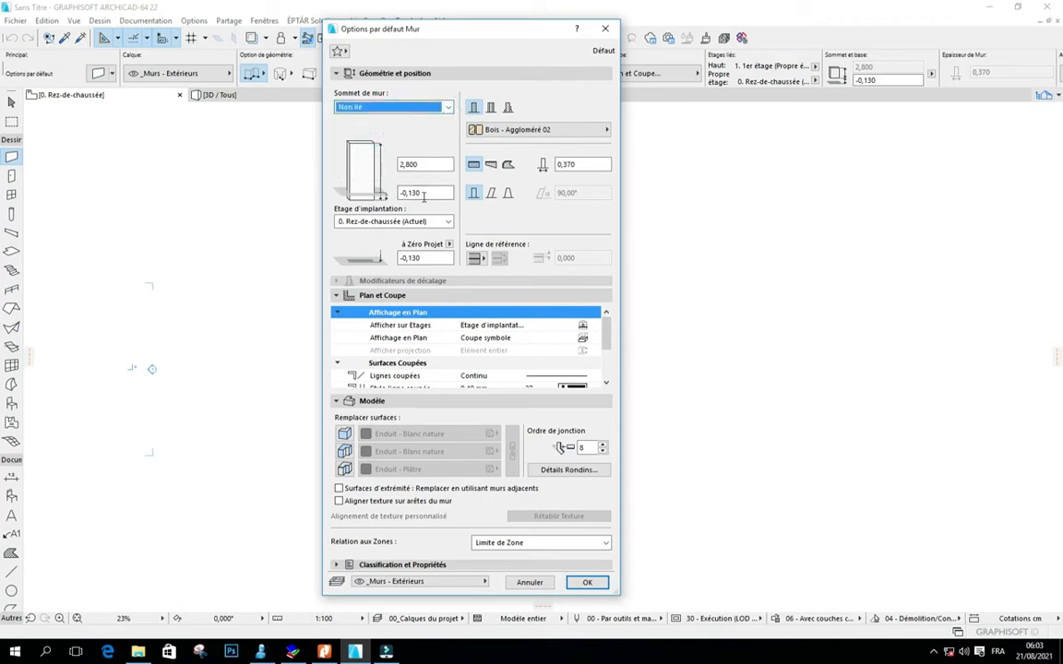
Step: Set the default wall's base offset to 0,000 and its thickness to 0,15, and accept the settings
click(432, 193)
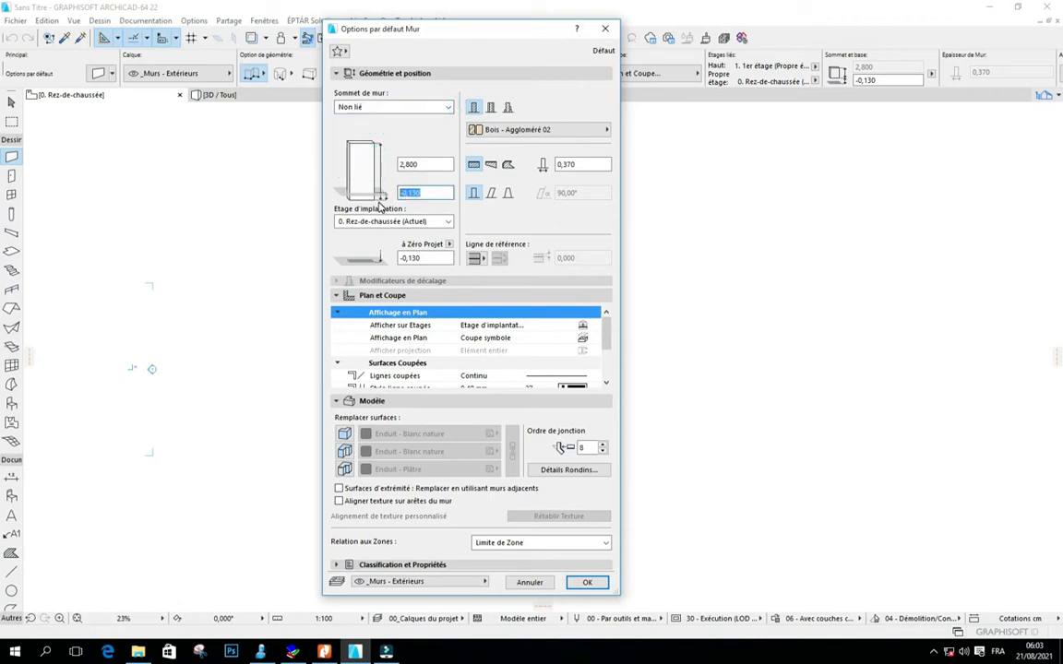
text(00)
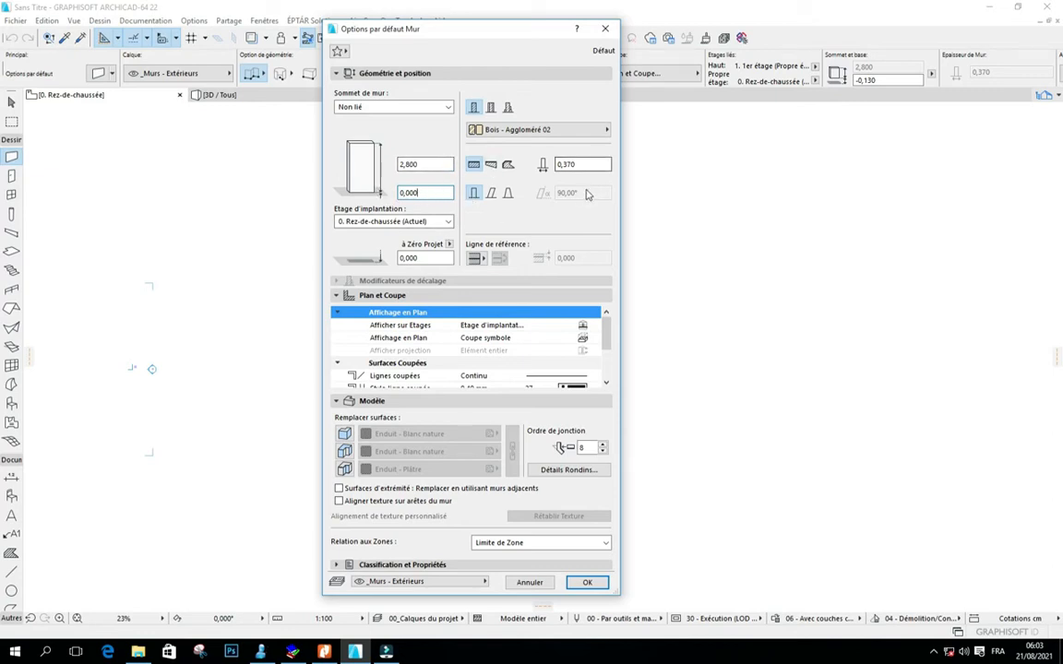
double_click(563, 165)
text(0,15)
click(587, 582)
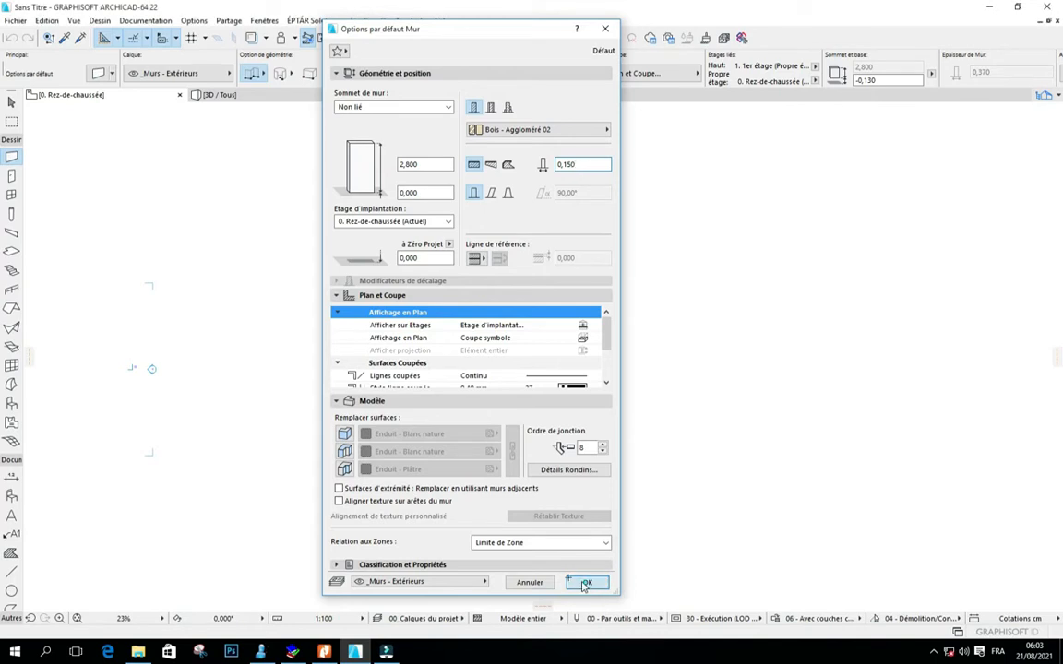
Step: Switch the wall geometry method from chained to rectangular walls
scroll(422, 351, down, 5)
scroll(429, 311, up, 5)
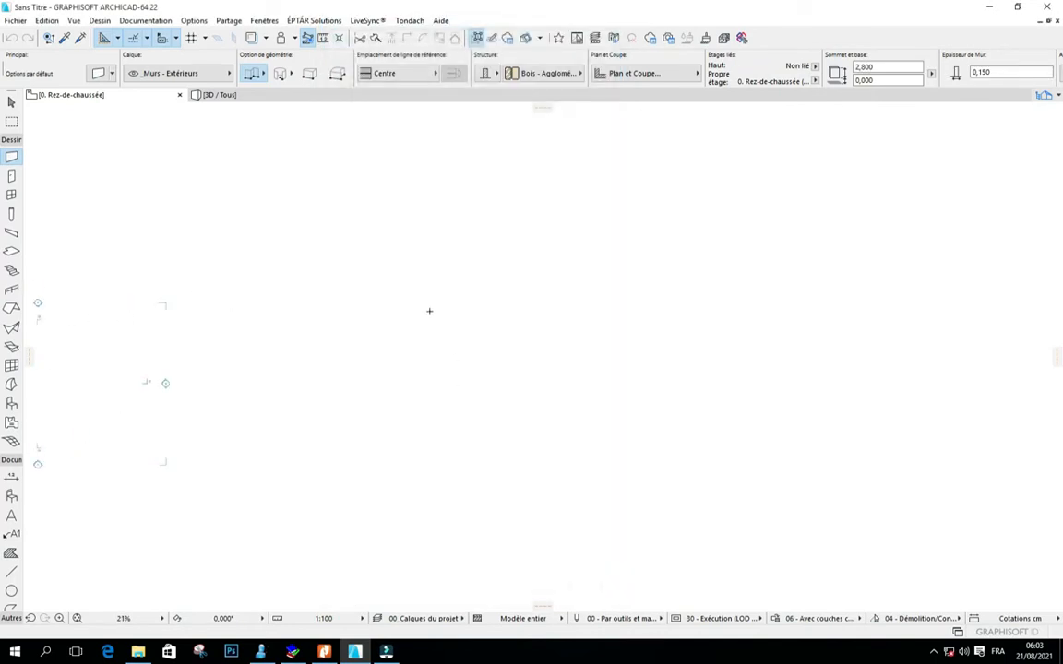
click(328, 279)
key(Escape)
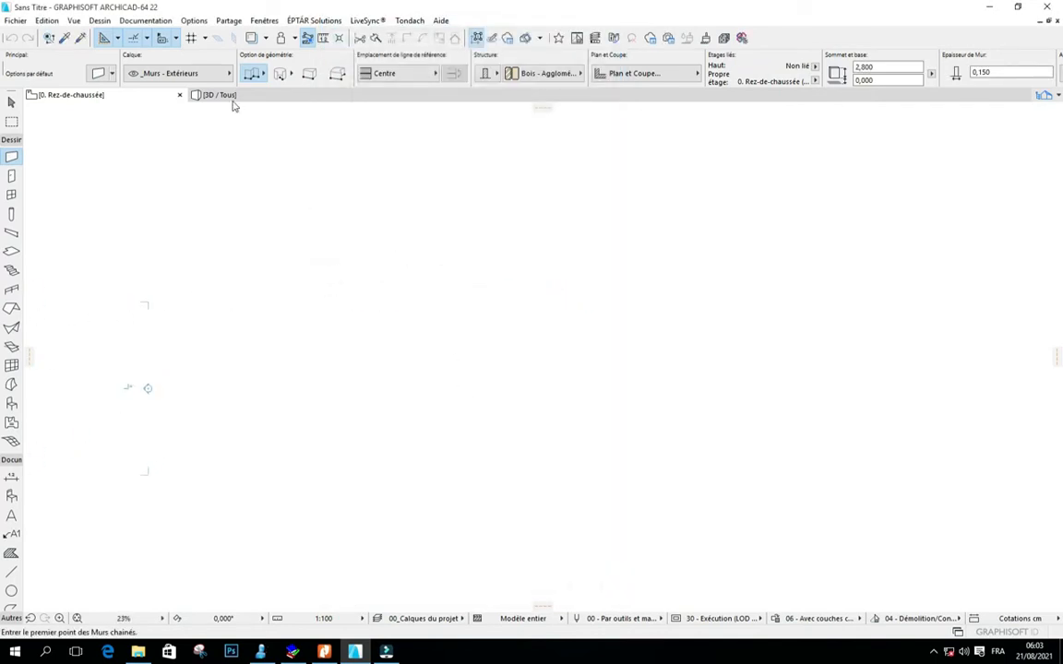
click(254, 77)
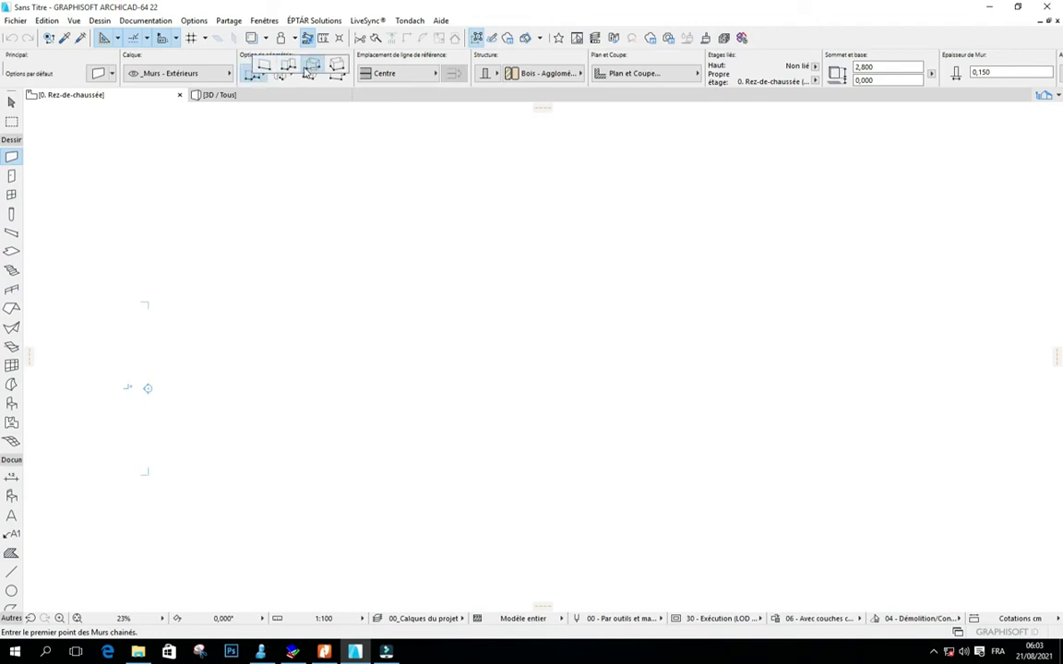
click(316, 70)
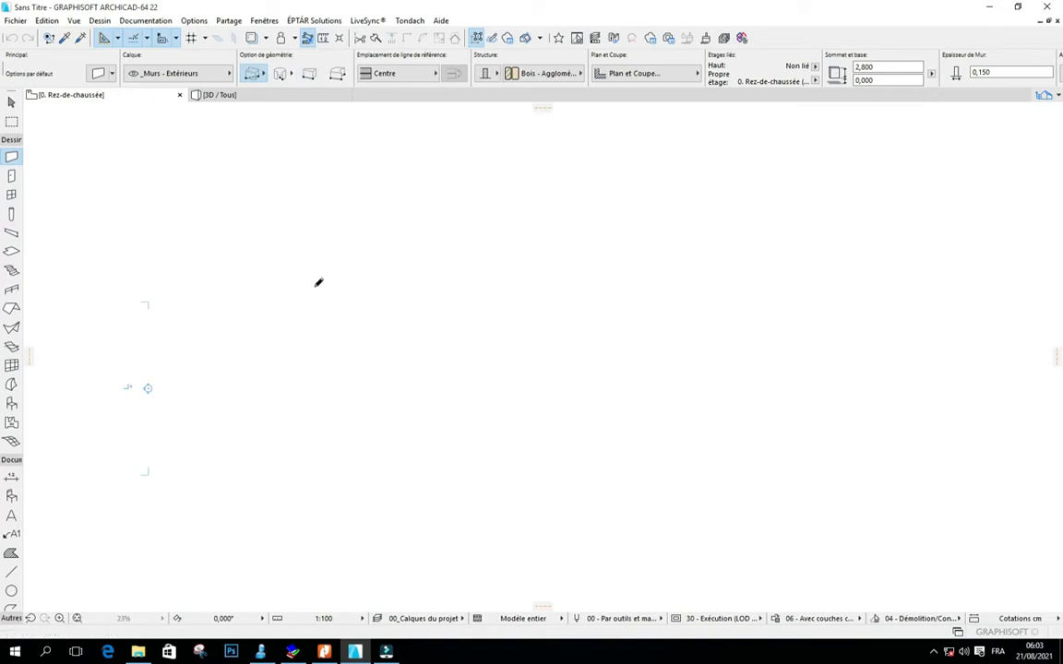
Step: Draw a trial rectangle of walls in the ground floor plan and delete its four walls
click(315, 287)
click(545, 415)
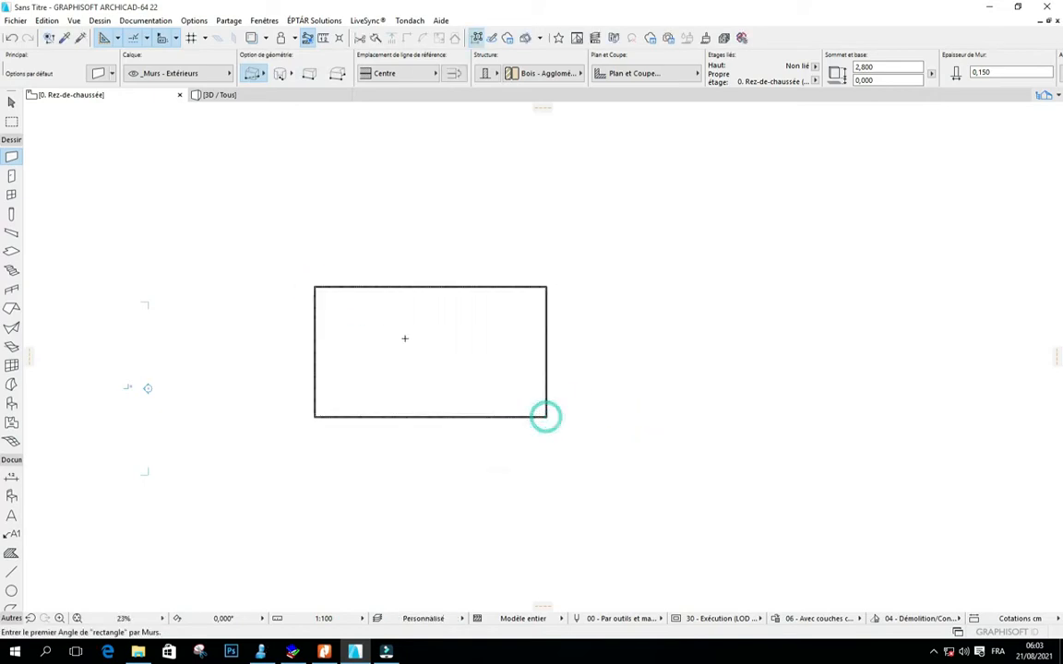
scroll(404, 340, up, 3)
scroll(388, 250, up, 4)
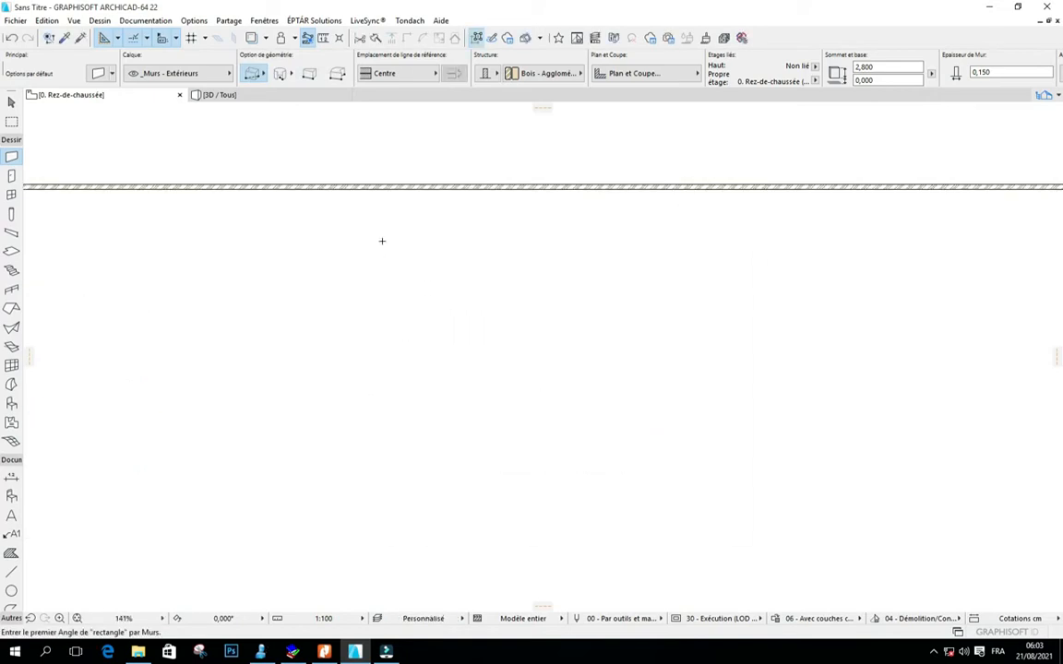
scroll(380, 236, down, 4)
shift+click(157, 203)
click(724, 478)
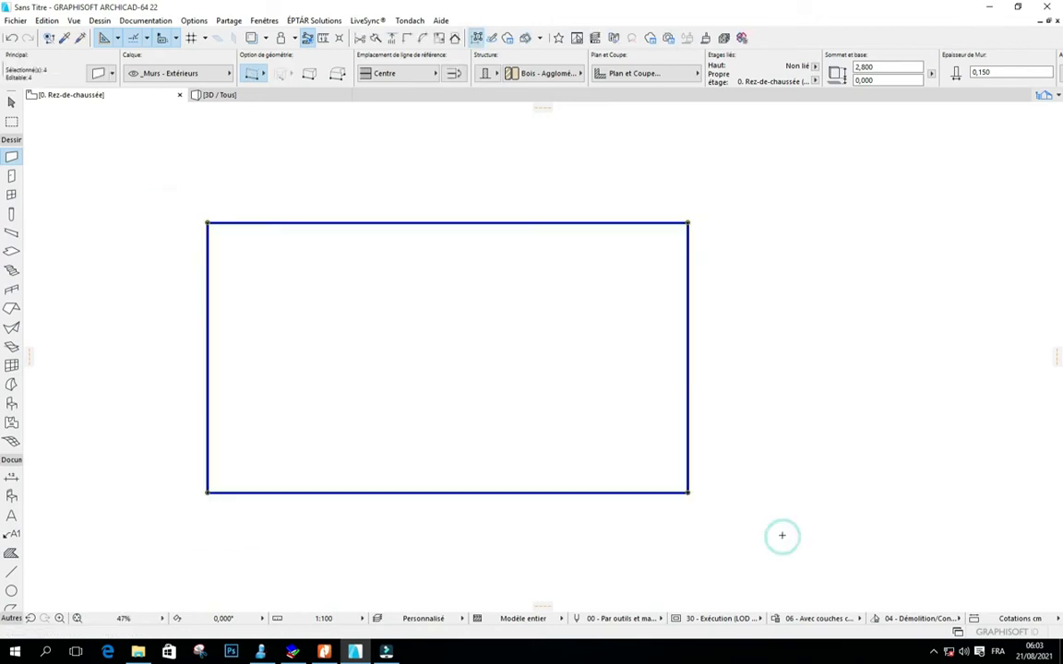
key(Delete)
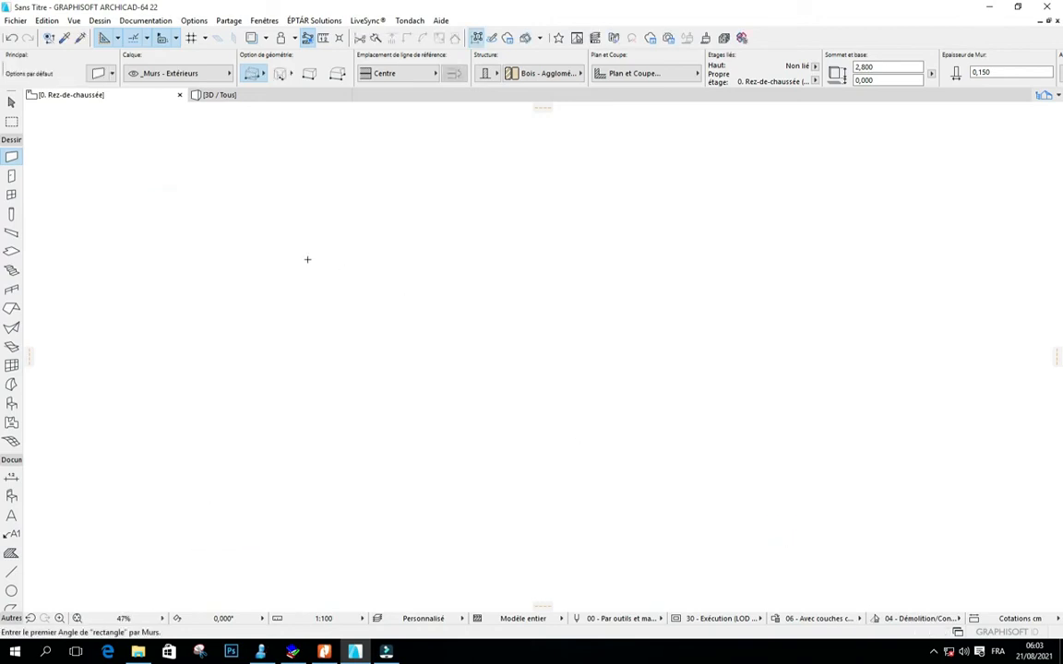
Step: Draw a small rectangular enclosure of four walls in the empty ground floor plan
click(306, 258)
click(421, 319)
scroll(336, 273, up, 1)
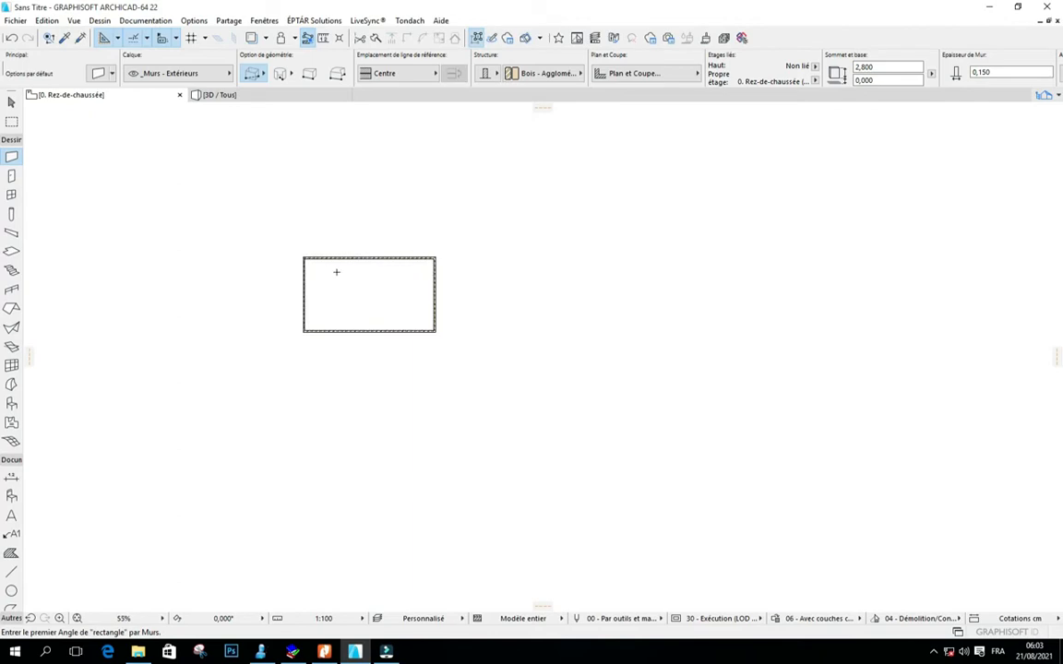
scroll(350, 277, up, 4)
scroll(404, 229, down, 2)
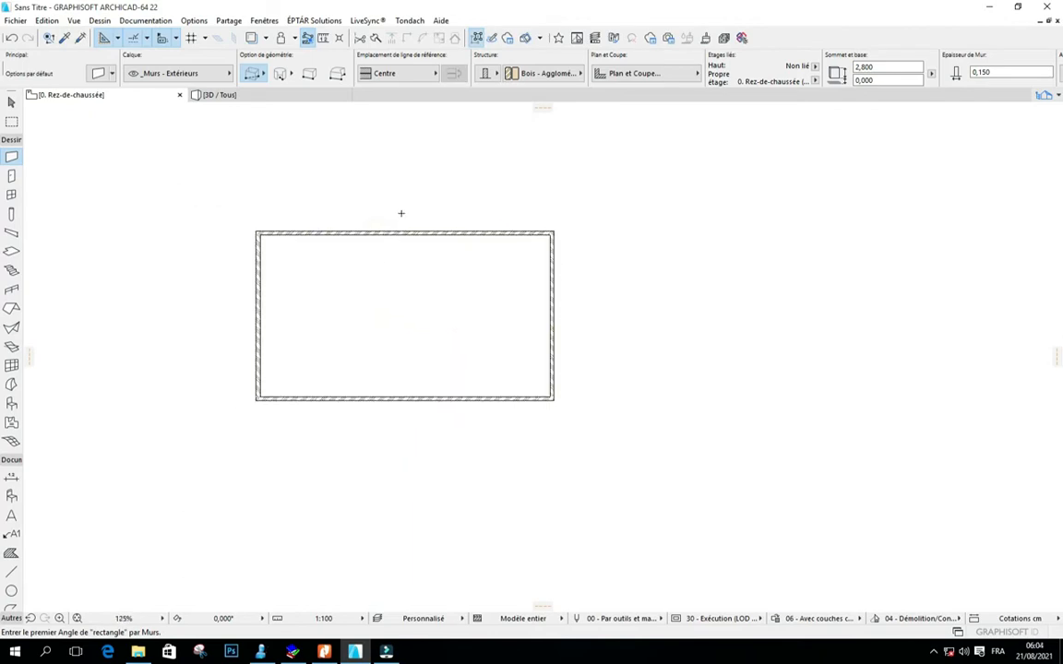
scroll(400, 213, up, 2)
scroll(305, 338, down, 2)
scroll(350, 349, up, 4)
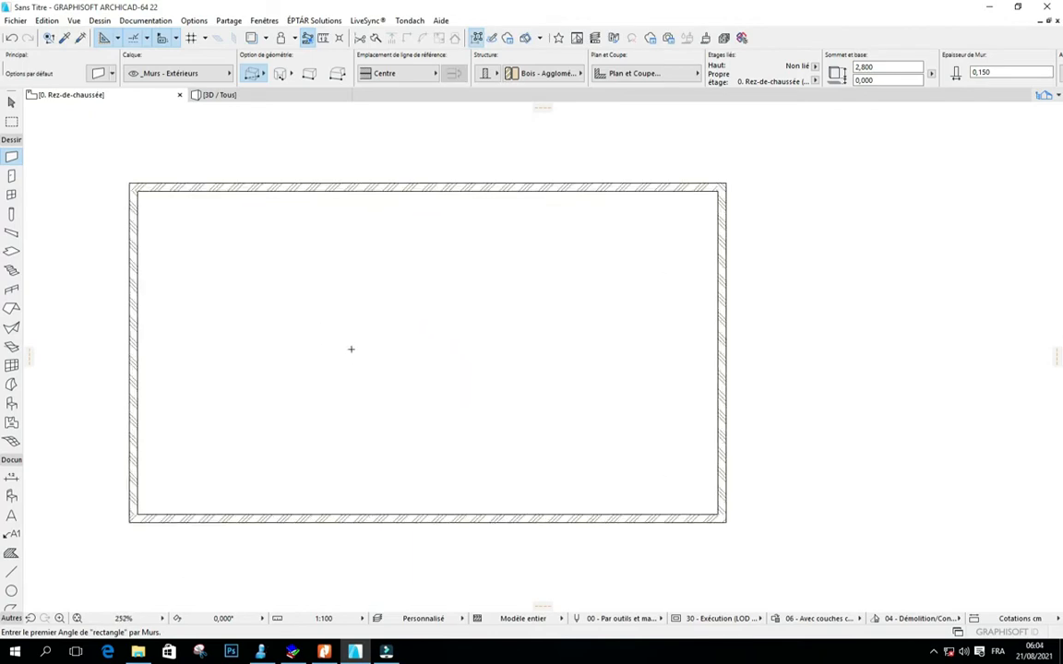
scroll(351, 353, down, 1)
scroll(369, 337, up, 2)
scroll(383, 337, down, 2)
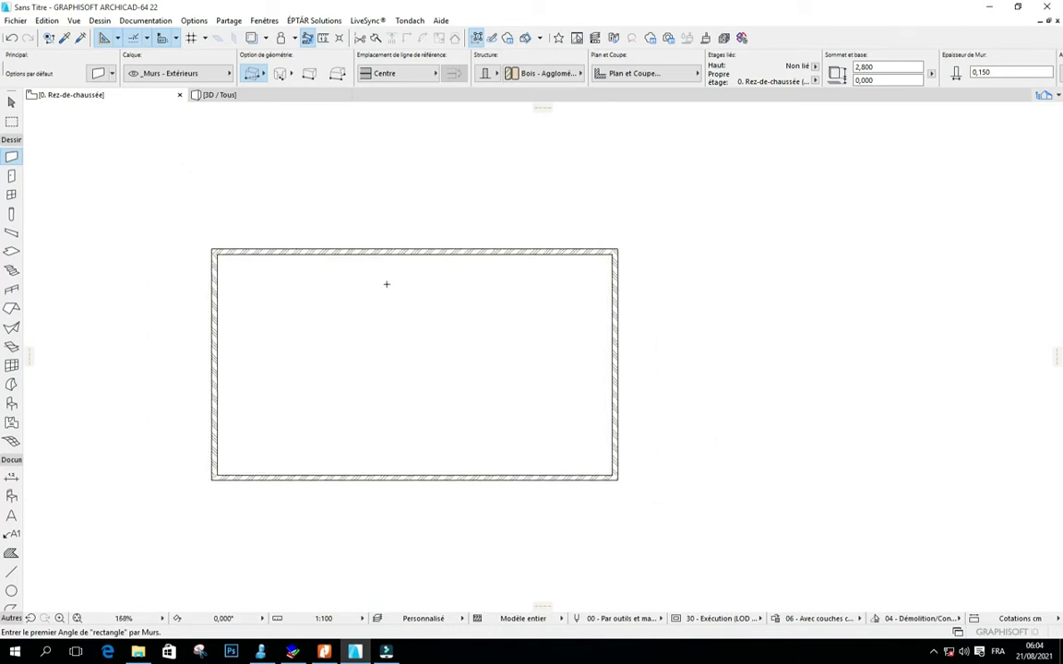
scroll(390, 295, up, 1)
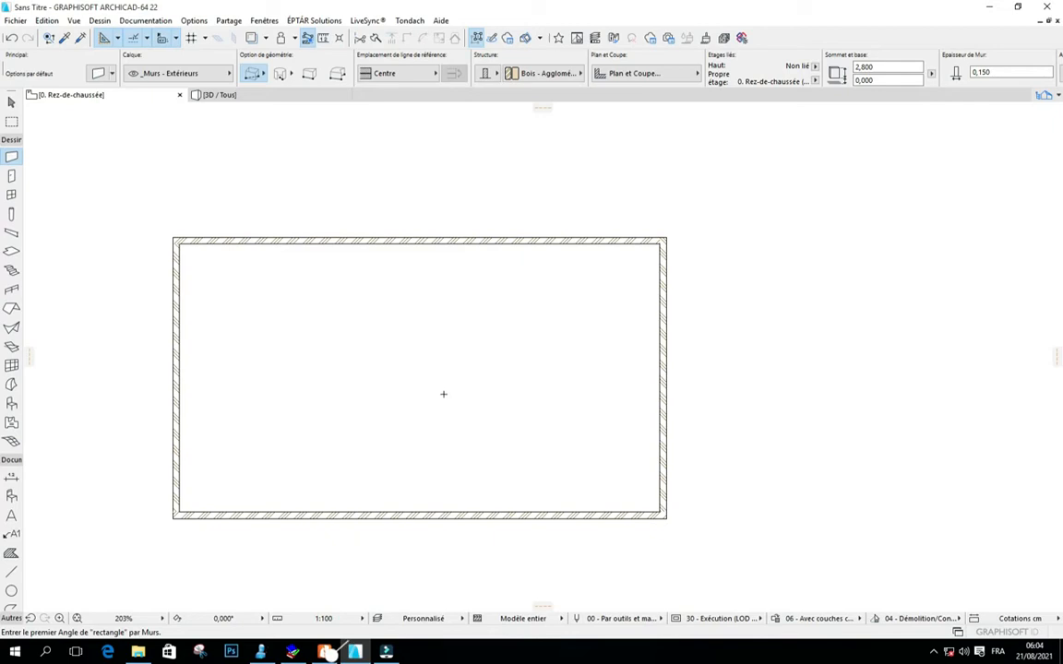
scroll(444, 394, down, 1)
scroll(394, 271, up, 2)
scroll(161, 102, down, 1)
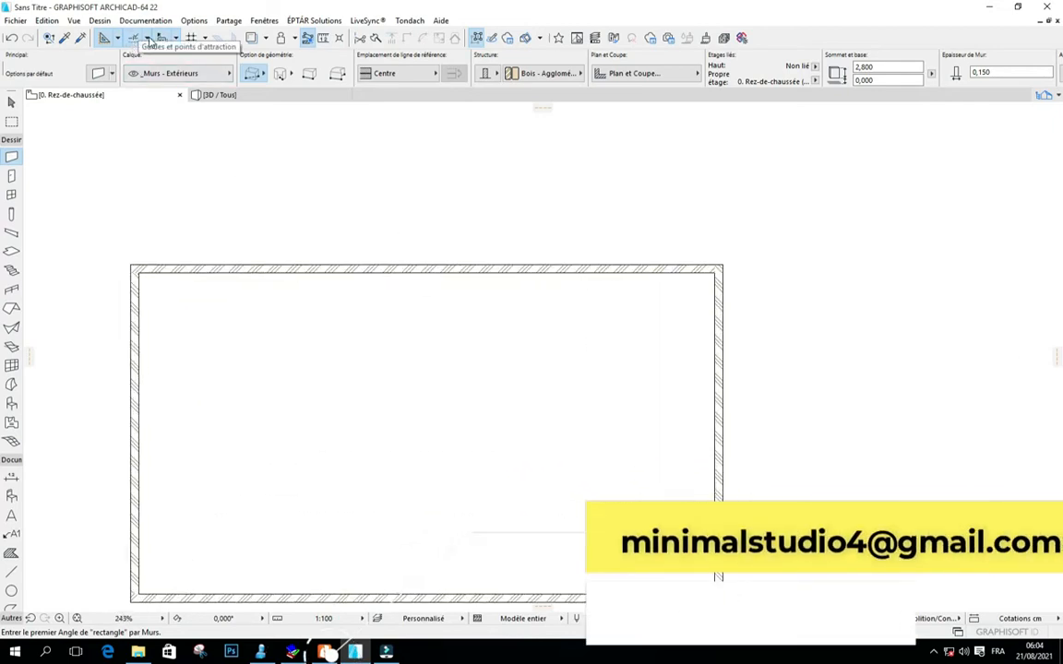
Step: Review the available snap point options, such as half, divisions, percent and distance, without changing them
click(76, 22)
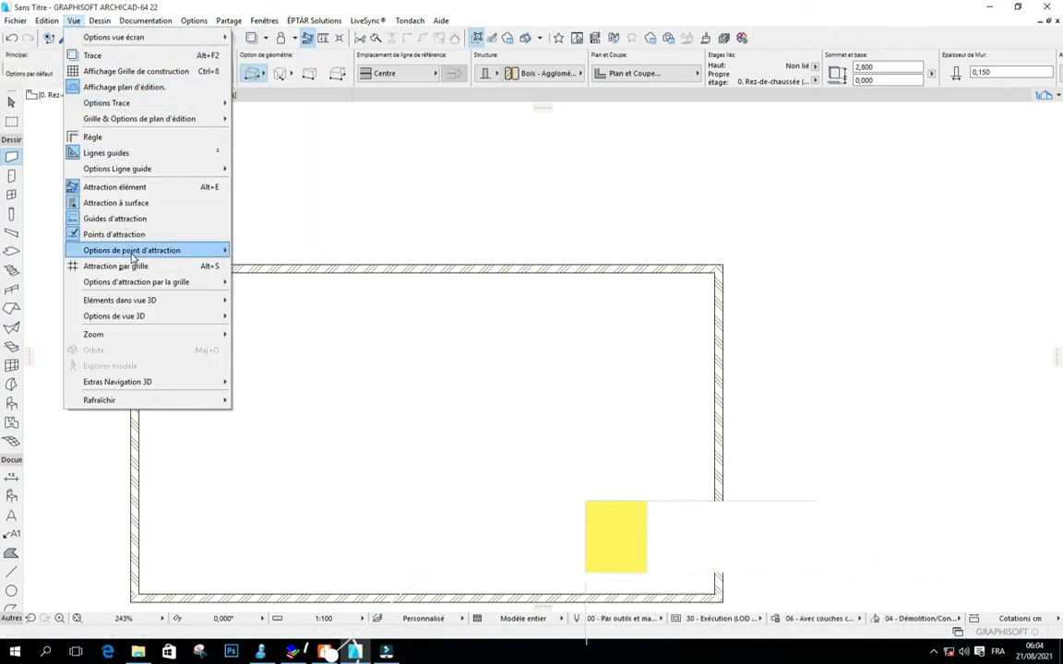
mouse_move(127, 256)
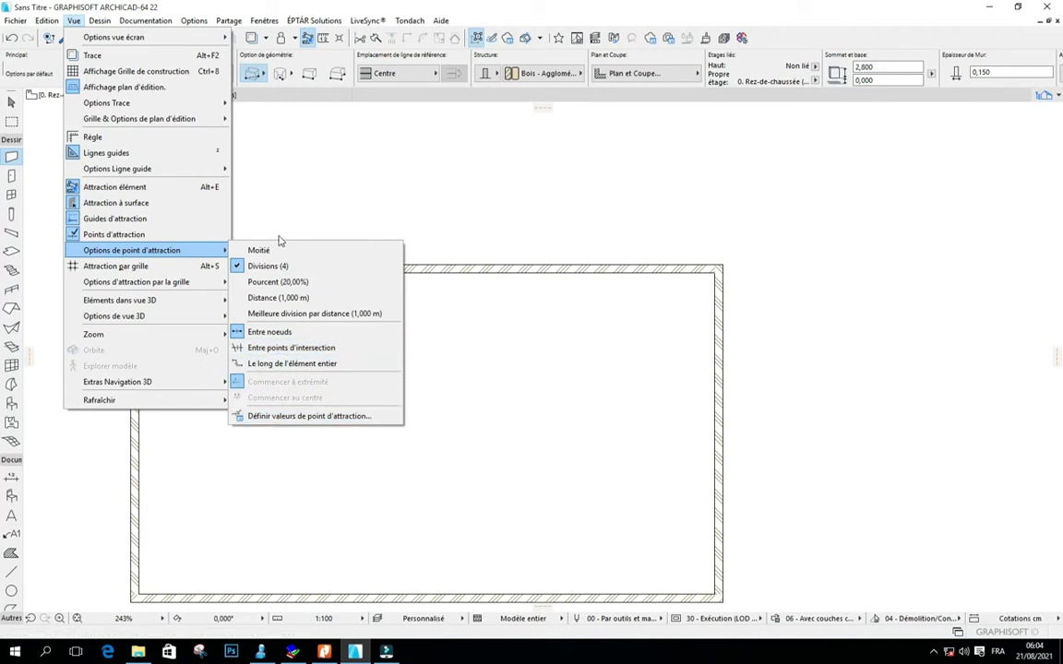
click(368, 184)
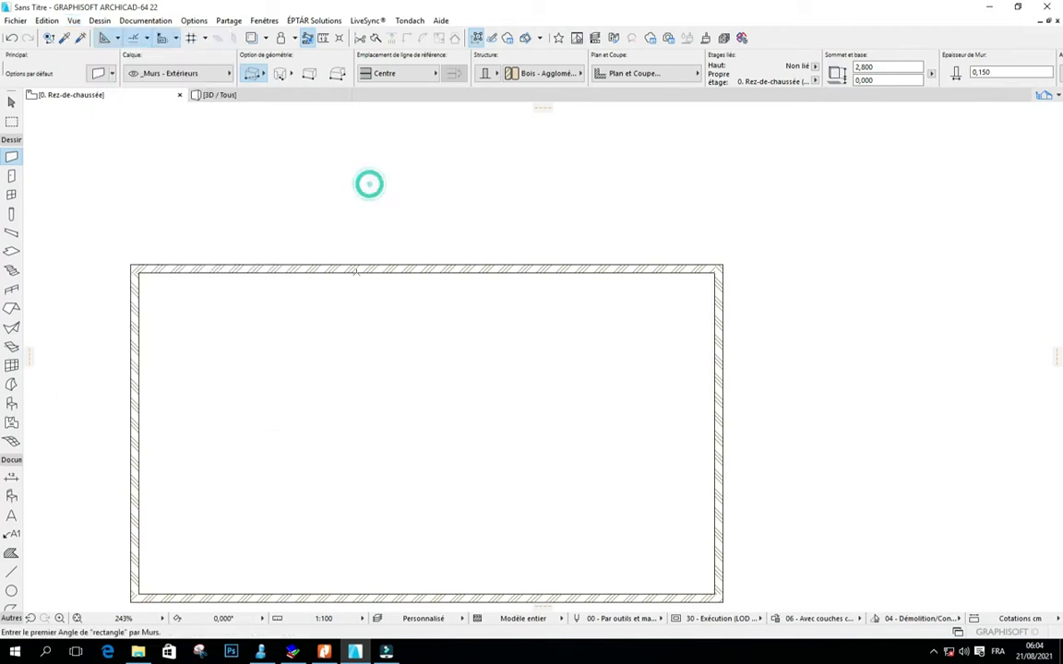
Step: Examine the division snap points shown along the outer edge of the enclosure's upper wall
scroll(403, 193, down, 1)
scroll(389, 261, up, 1)
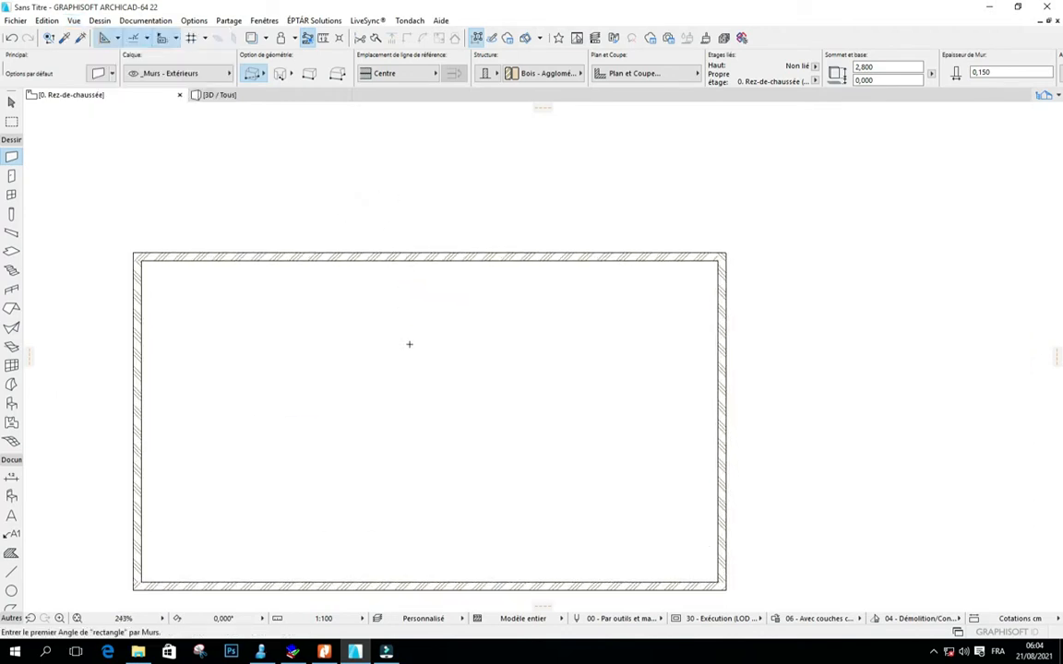
scroll(451, 204, down, 1)
scroll(436, 189, up, 1)
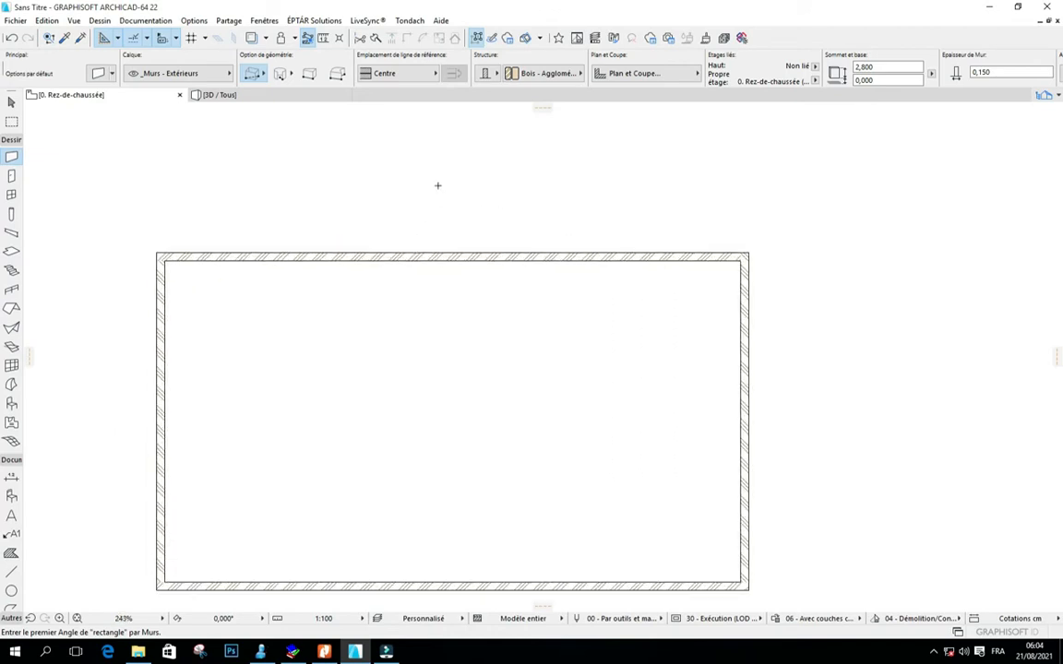
scroll(437, 226, down, 1)
scroll(471, 240, up, 1)
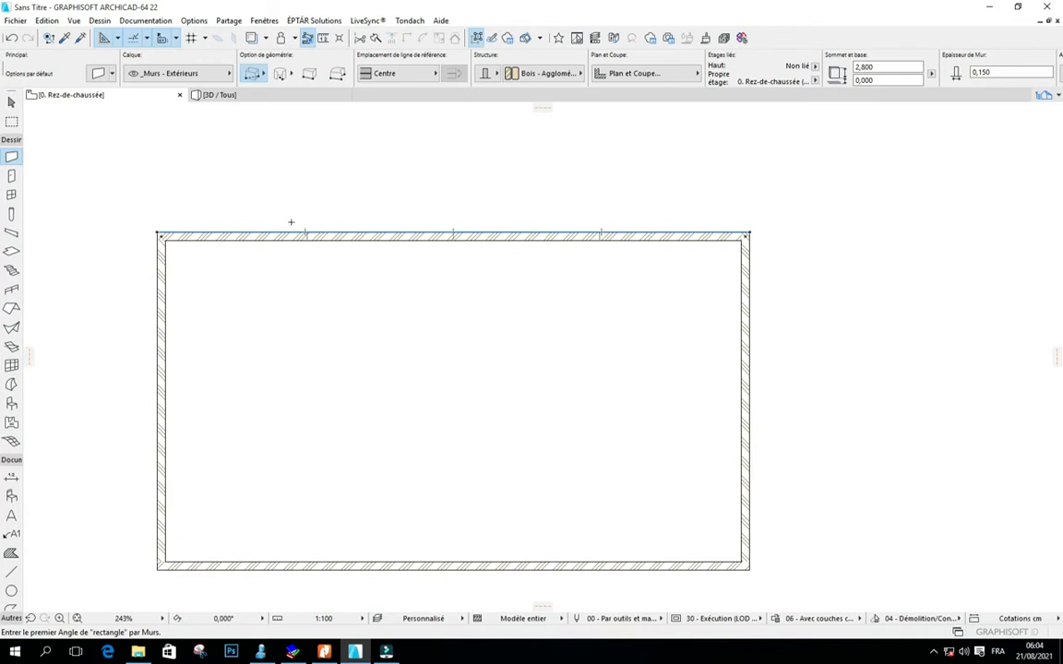
scroll(361, 216, up, 2)
scroll(311, 212, down, 2)
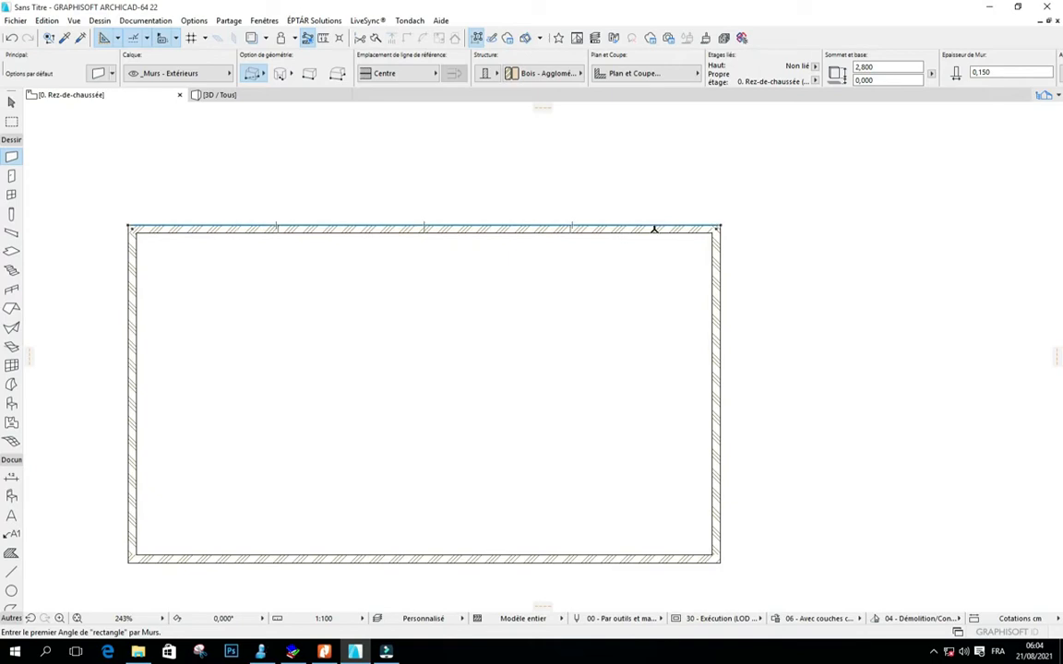
scroll(466, 235, up, 1)
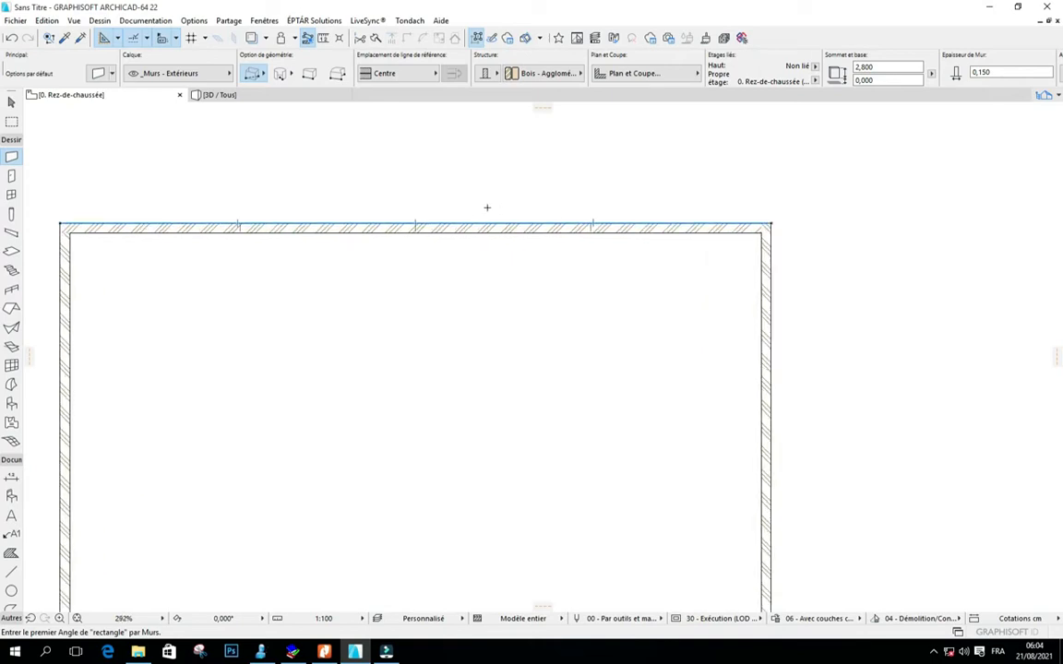
scroll(487, 208, down, 1)
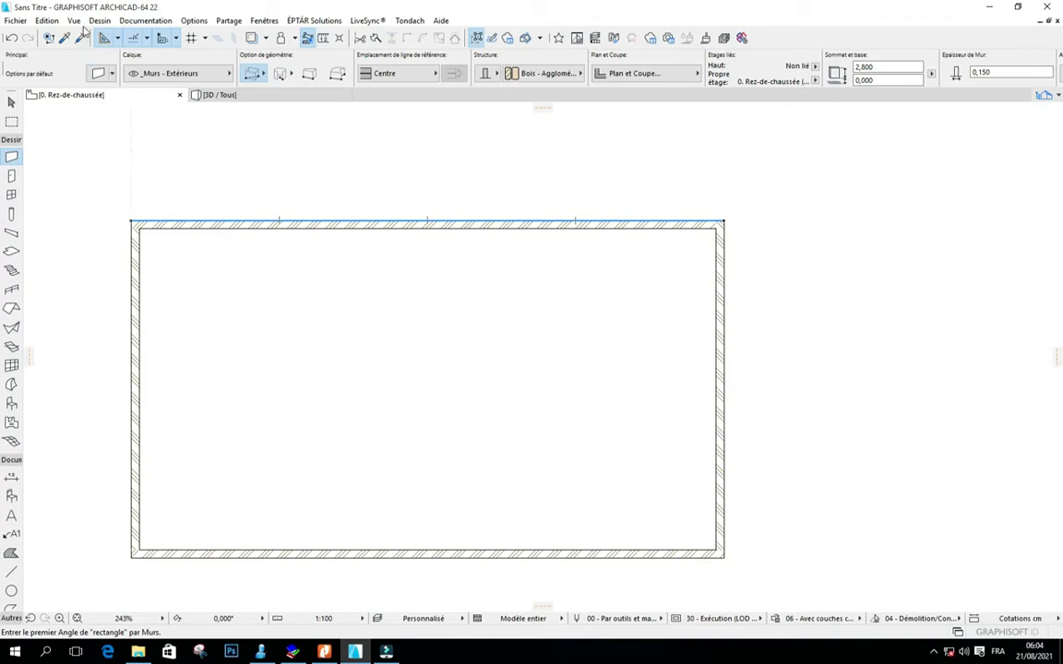
Step: Switch the snap points to half (Moitié) and check the midpoint mark on the enclosure's upper wall
click(146, 38)
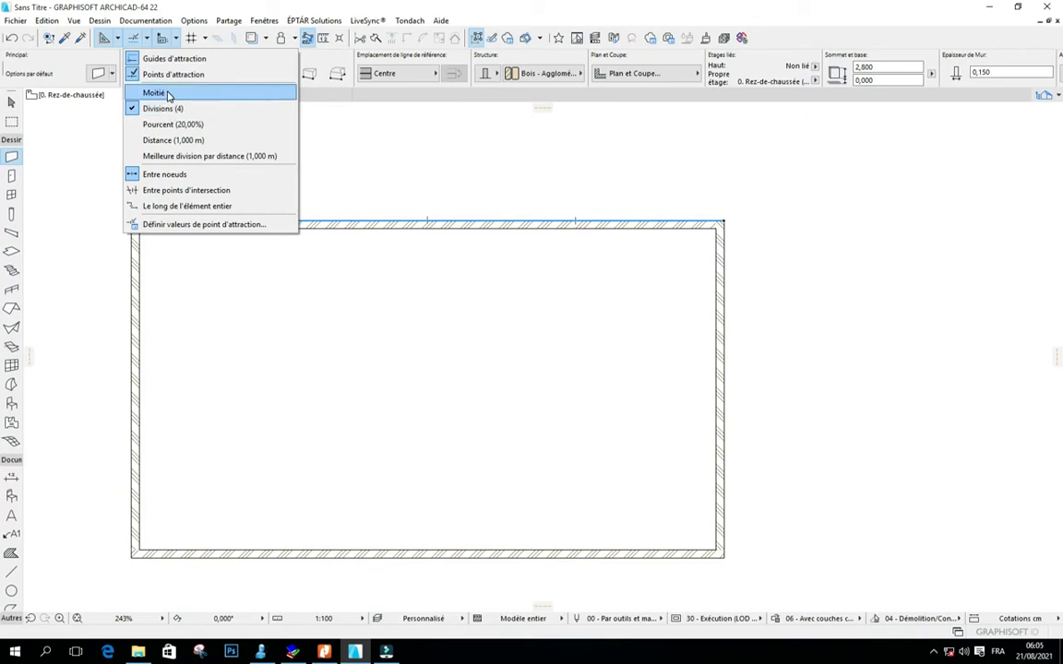
click(168, 93)
scroll(356, 181, up, 1)
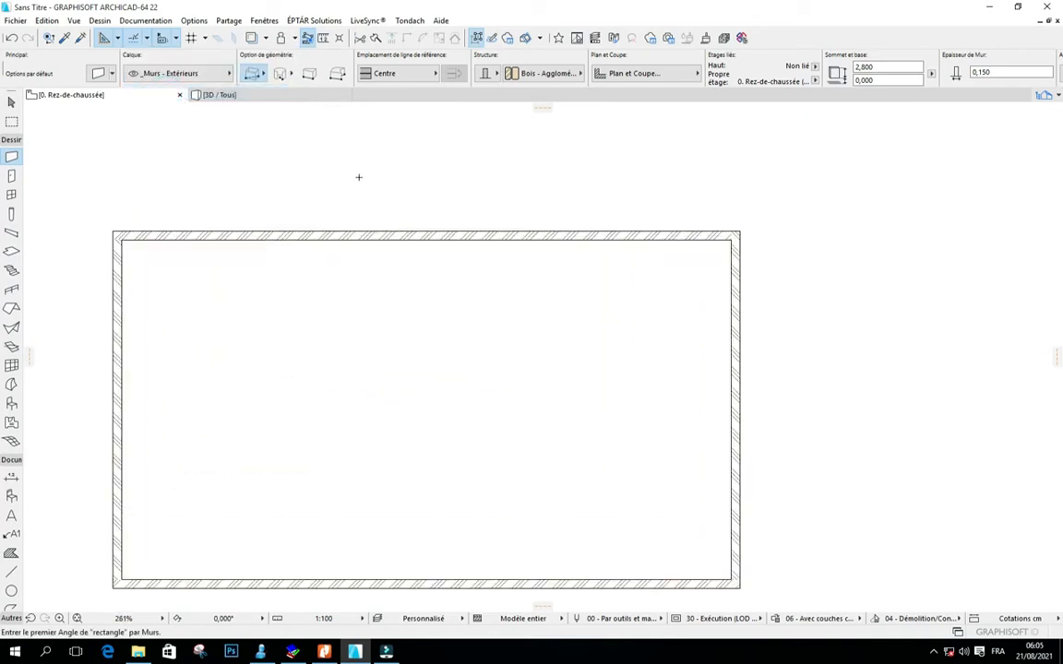
scroll(359, 177, up, 1)
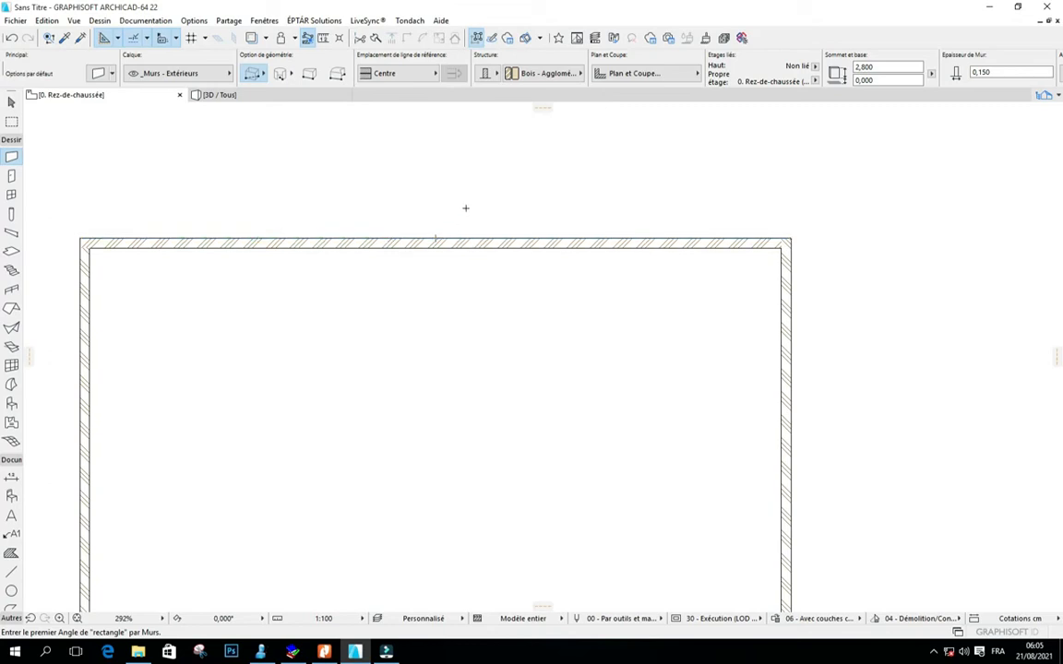
scroll(427, 233, up, 6)
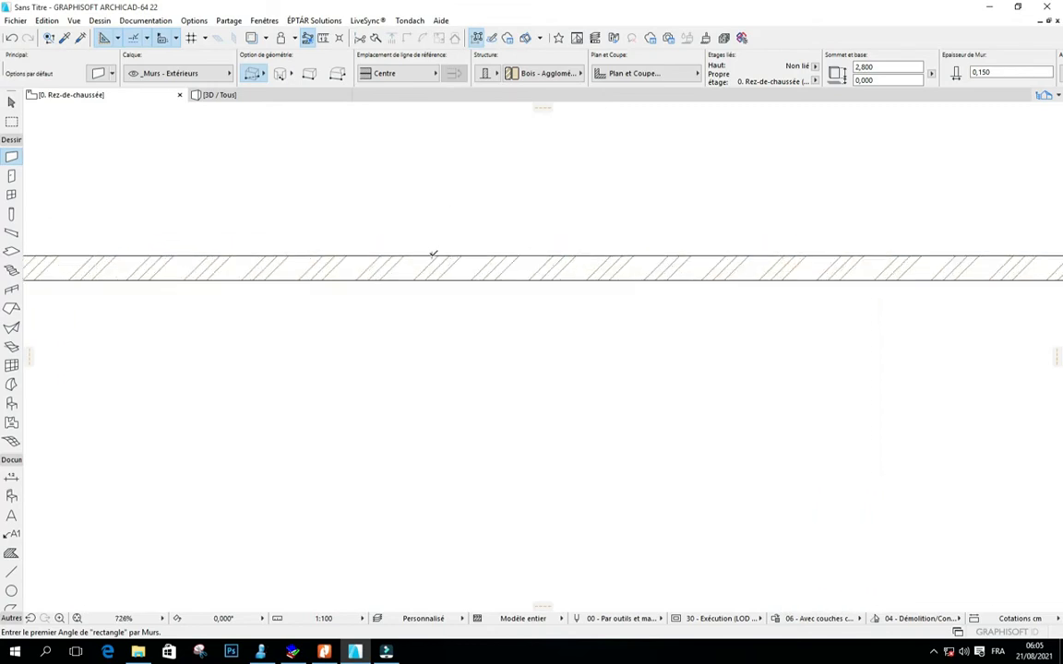
scroll(555, 242, down, 5)
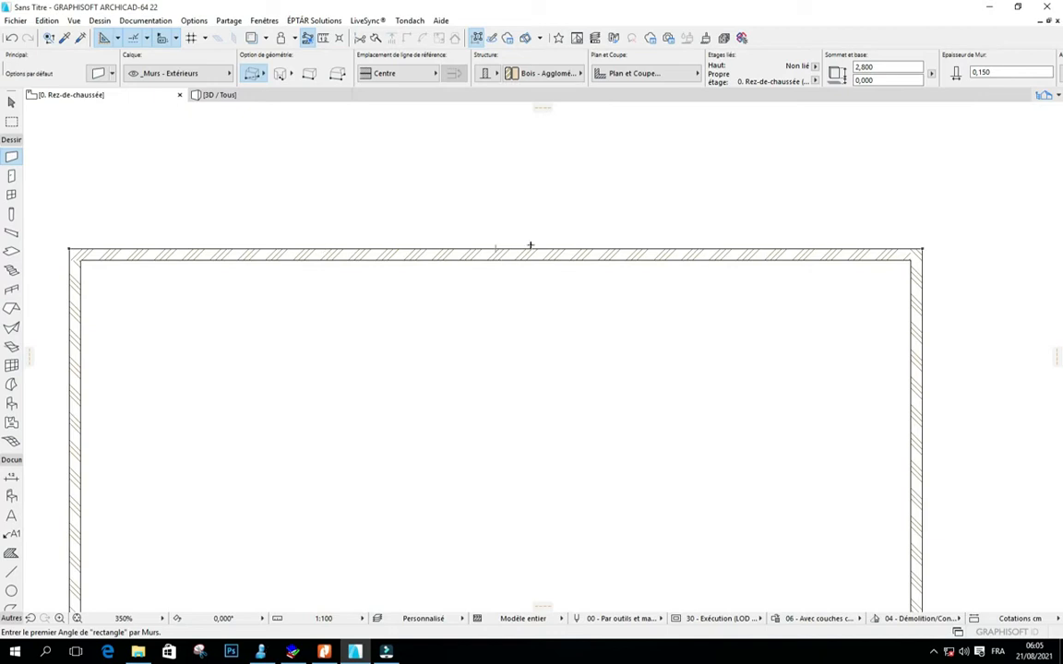
scroll(415, 261, down, 2)
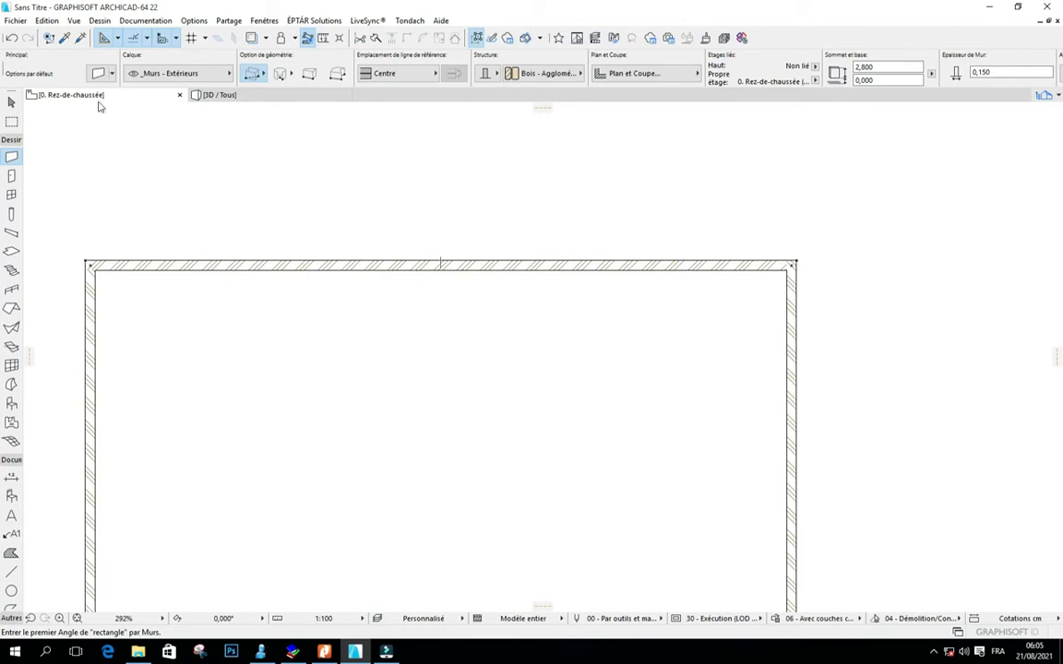
Step: Set the number of divisions for the snap points to 5 in the snap point values
click(133, 38)
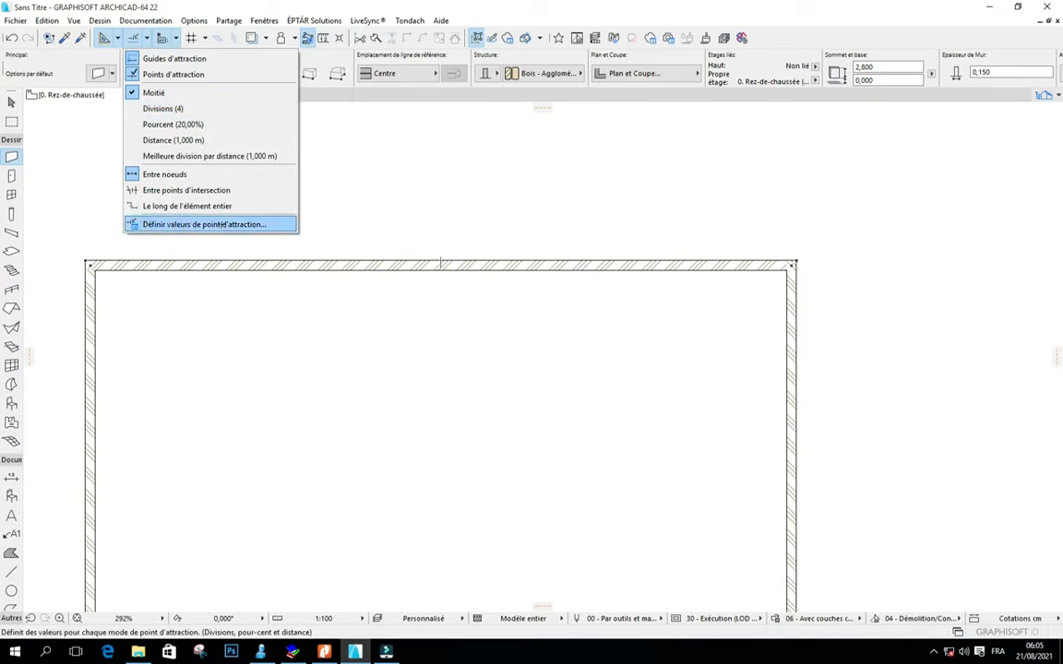
click(205, 224)
click(559, 207)
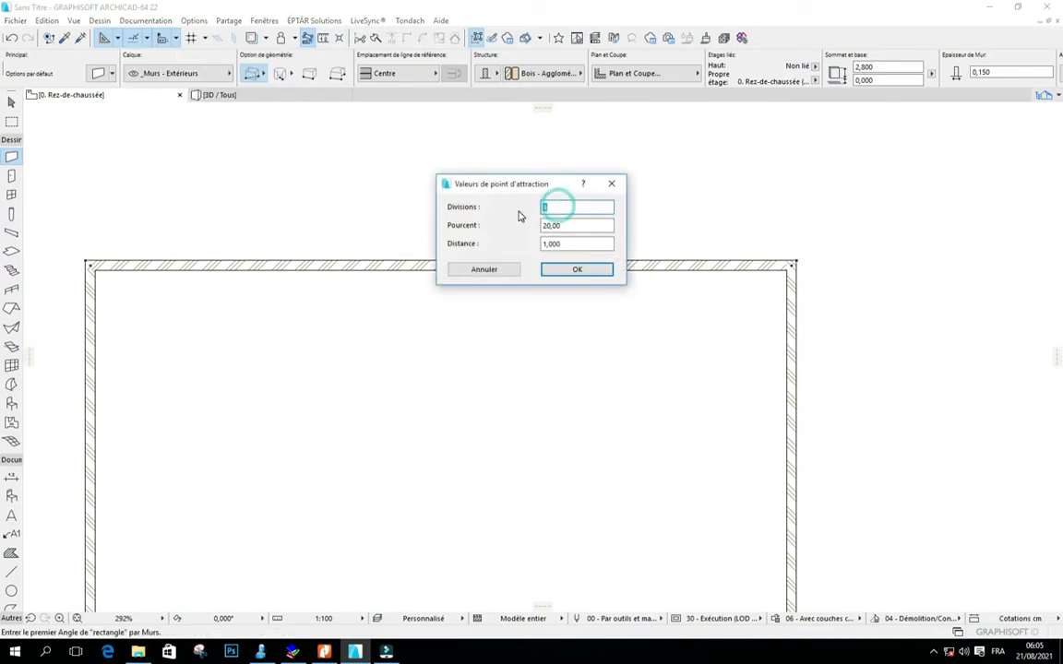
text(55)
click(580, 269)
Step: Switch the snap points from half to the Divisions (5) mode
scroll(425, 228, down, 1)
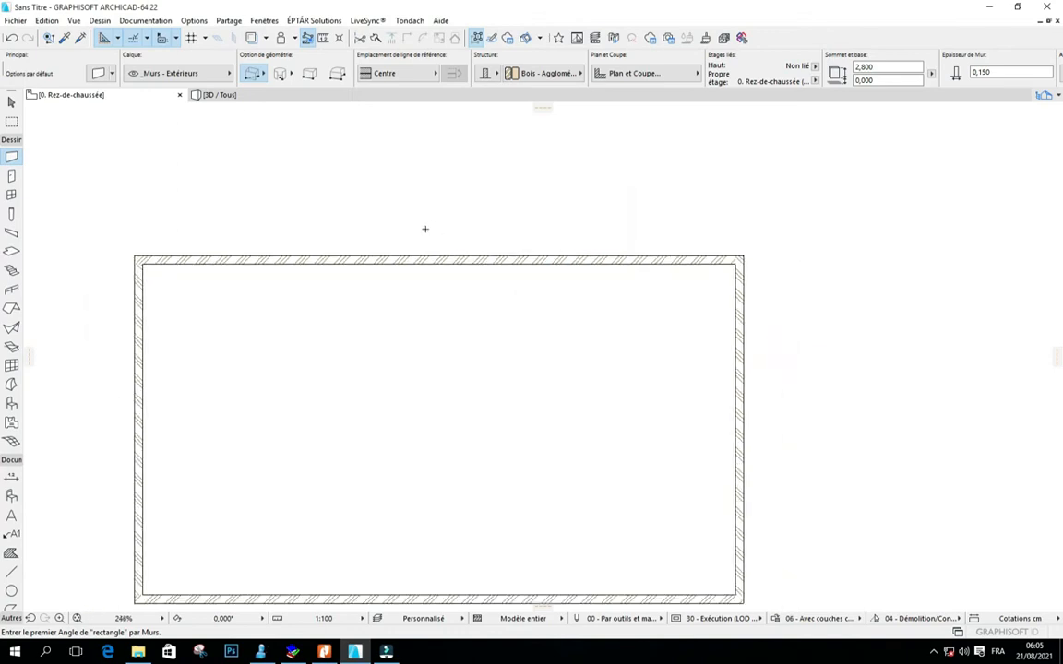
scroll(398, 209, up, 2)
scroll(443, 270, up, 1)
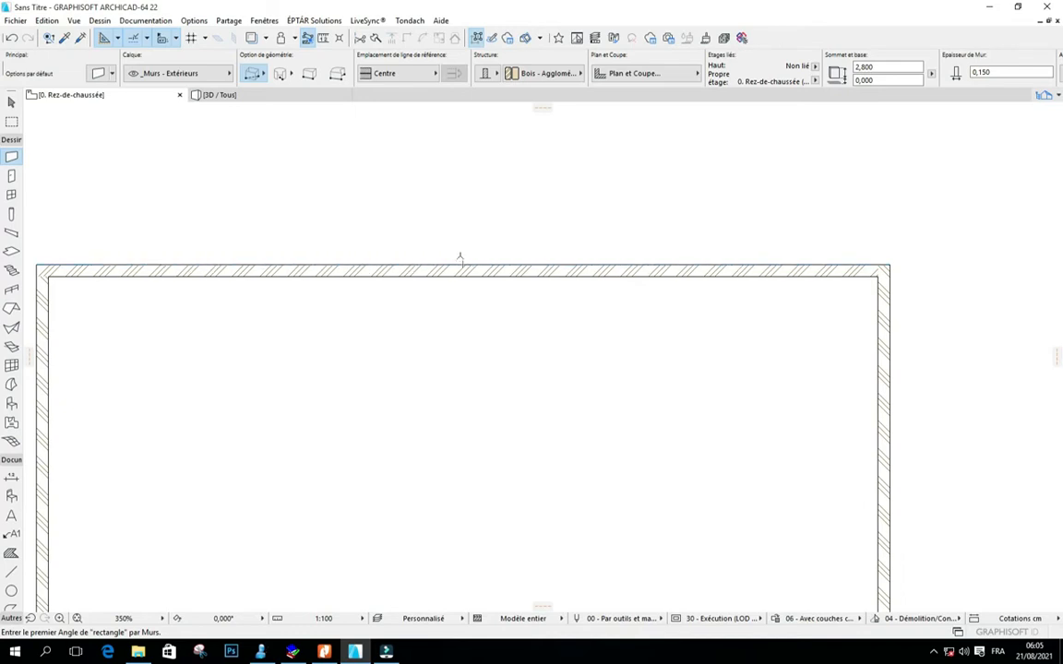
scroll(415, 253, down, 1)
scroll(545, 249, up, 2)
scroll(559, 246, down, 3)
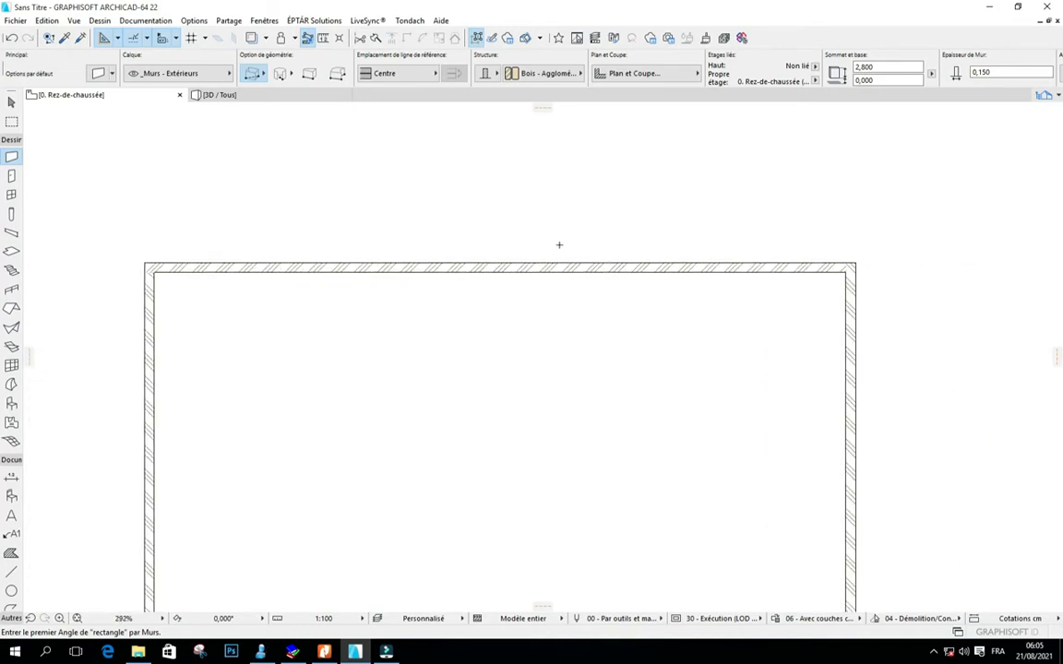
click(145, 38)
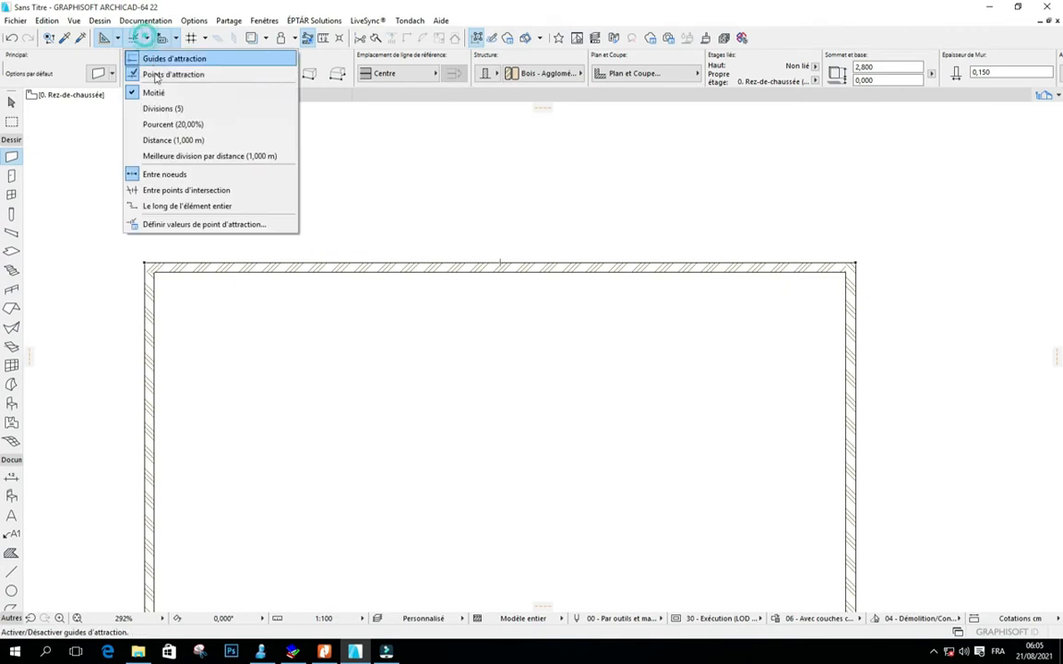
click(166, 109)
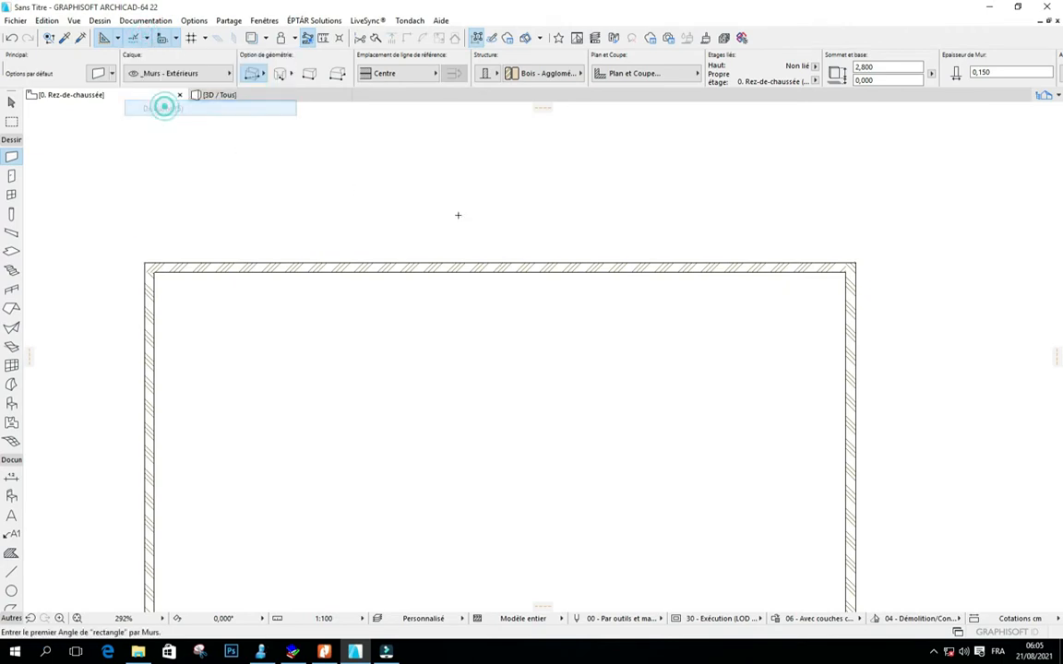
Step: Examine the five-division snap points along the outer edge of the enclosure's upper wall
scroll(494, 229, down, 1)
scroll(492, 262, up, 2)
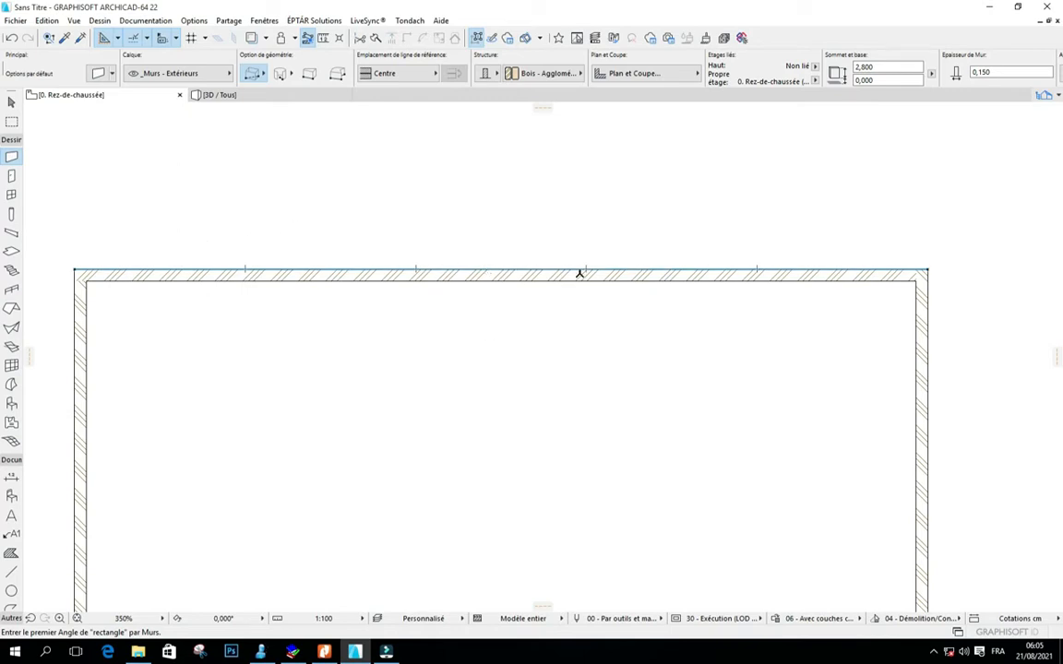
scroll(368, 189, down, 3)
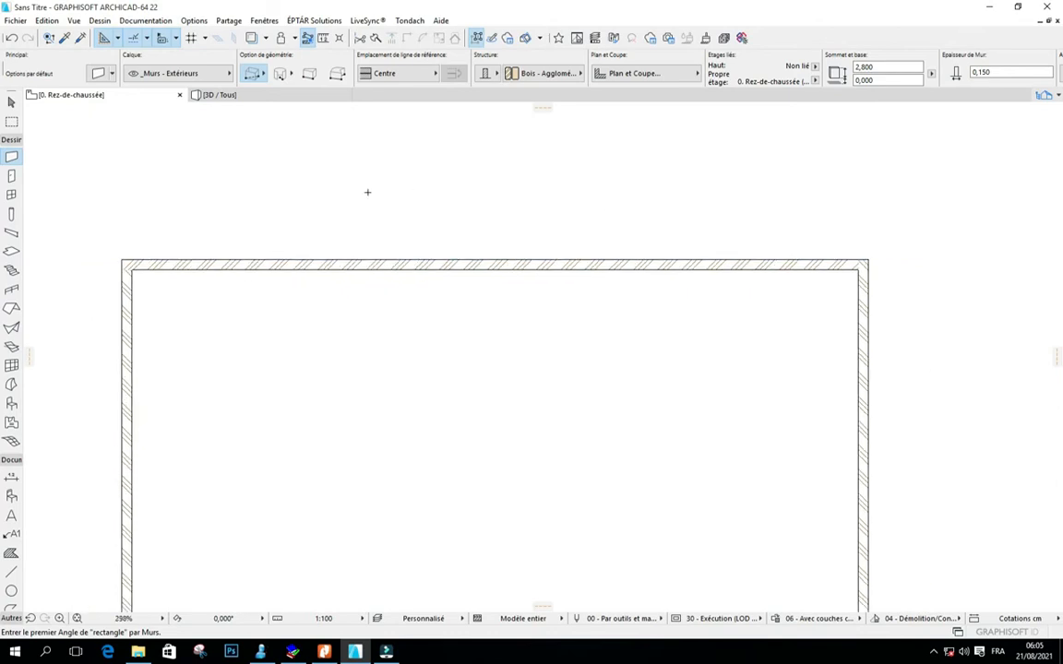
scroll(348, 218, up, 4)
scroll(348, 217, down, 3)
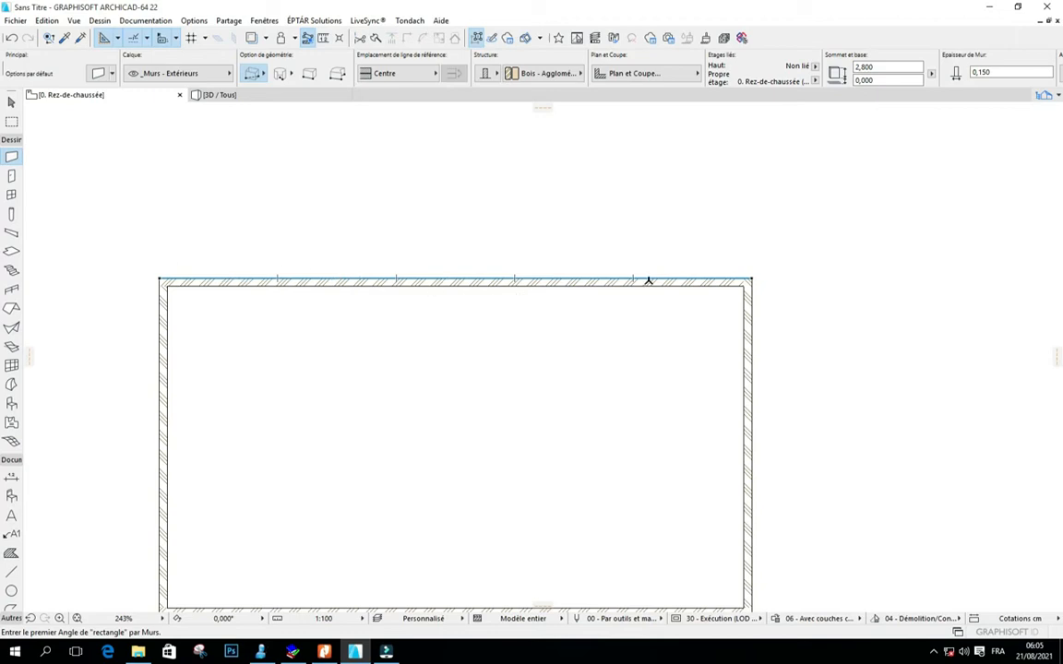
scroll(397, 306, down, 2)
scroll(517, 351, down, 2)
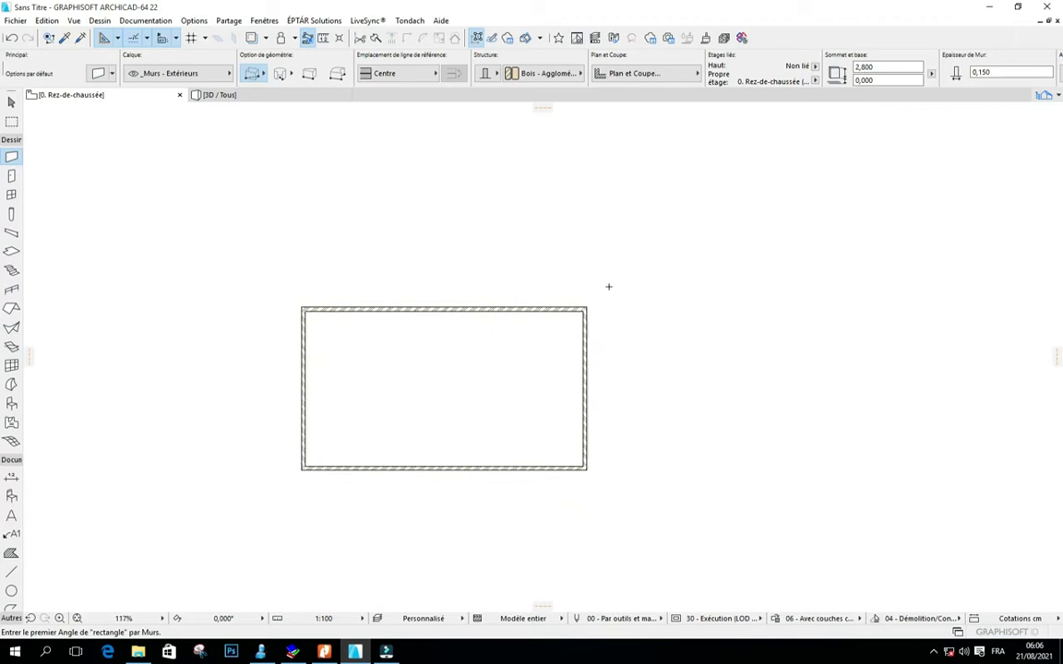
scroll(590, 282, up, 2)
scroll(232, 314, up, 3)
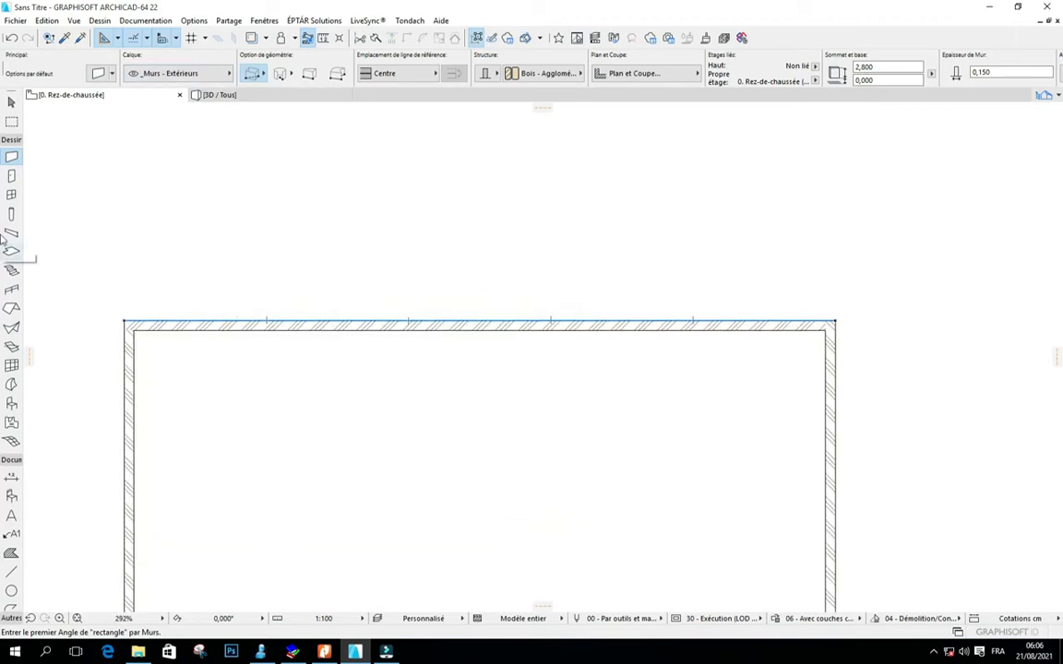
Step: Using chained walls, draw a second enclosure's upper wall about 8.65 m long and its right wall down to the first enclosure's upper-edge guide line
click(264, 76)
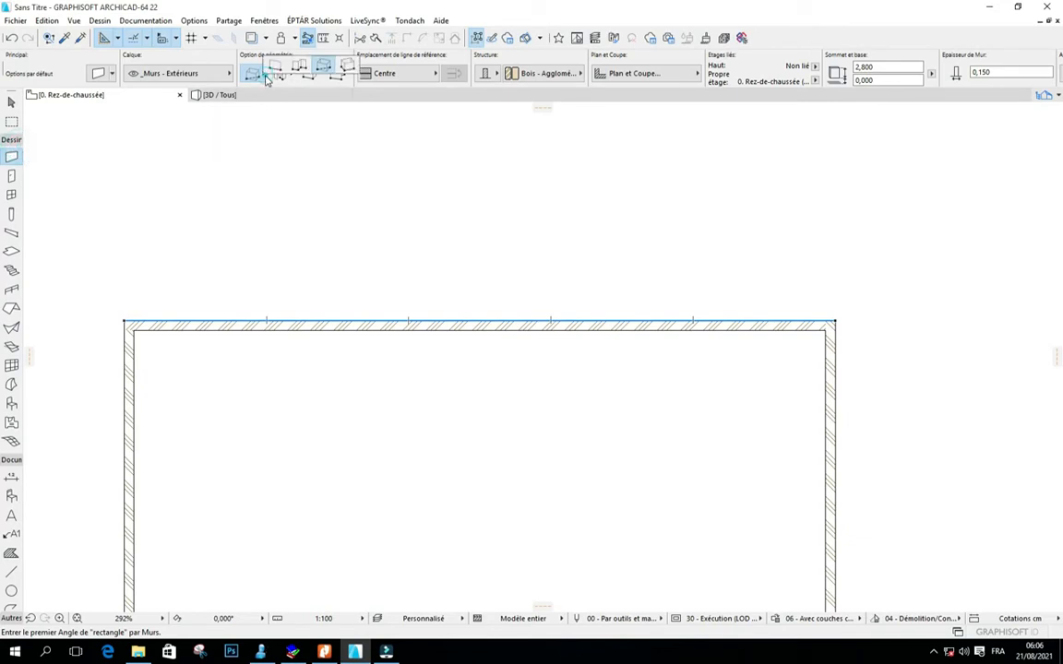
click(300, 69)
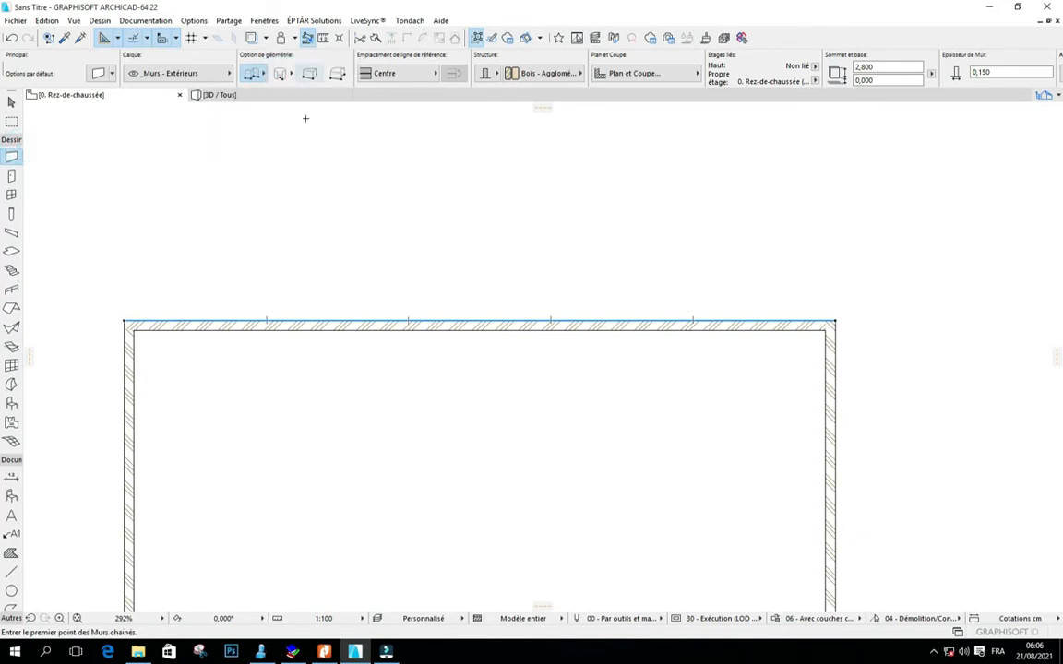
scroll(148, 196, down, 5)
scroll(334, 261, up, 3)
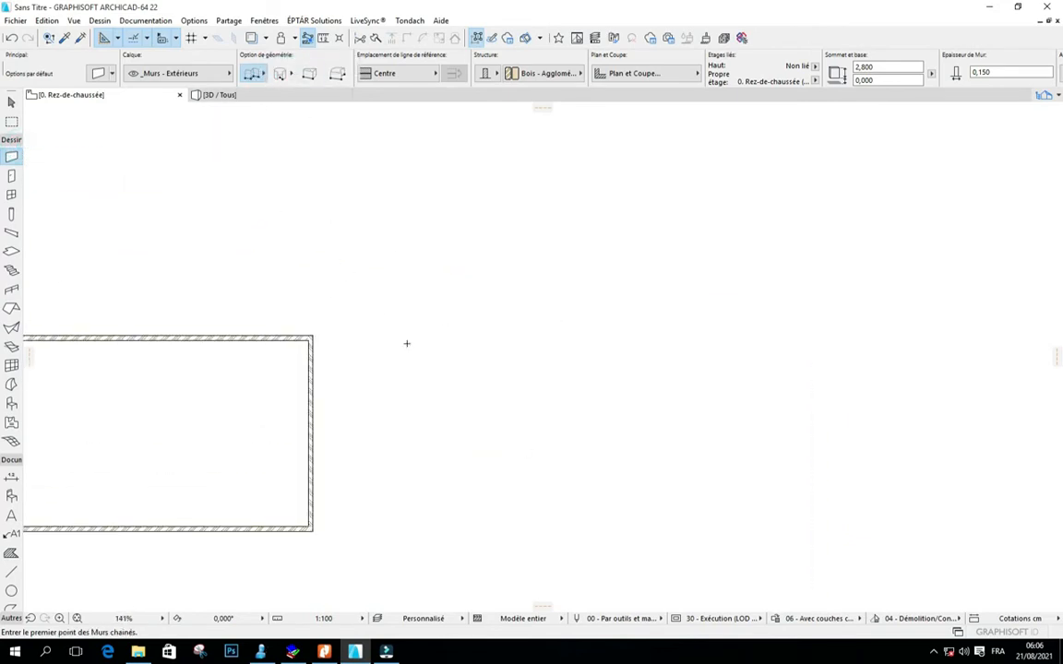
click(430, 194)
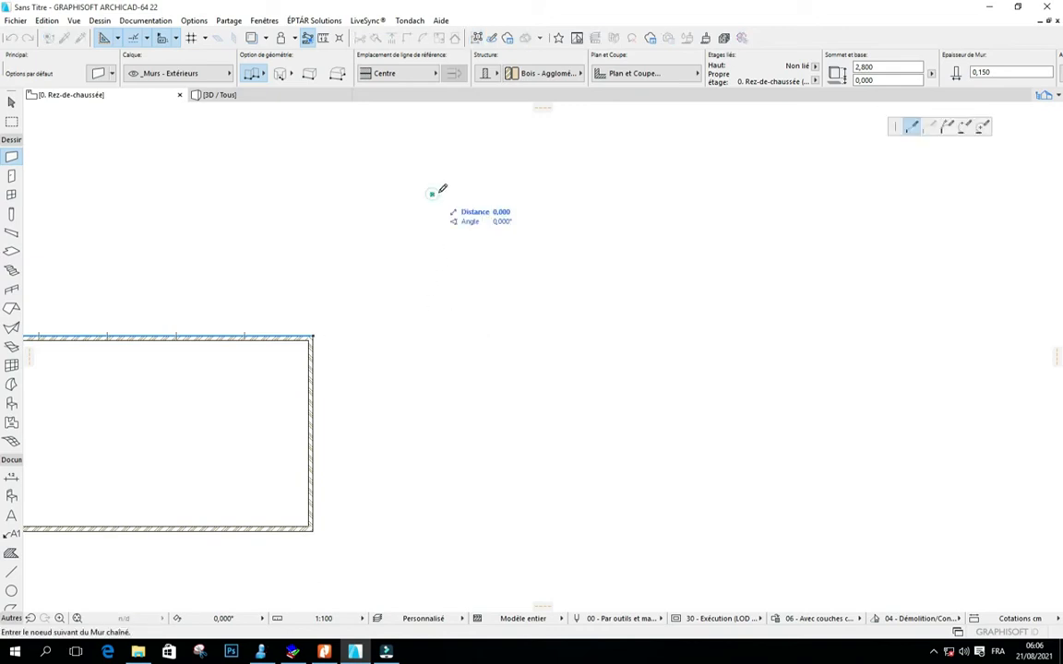
click(706, 194)
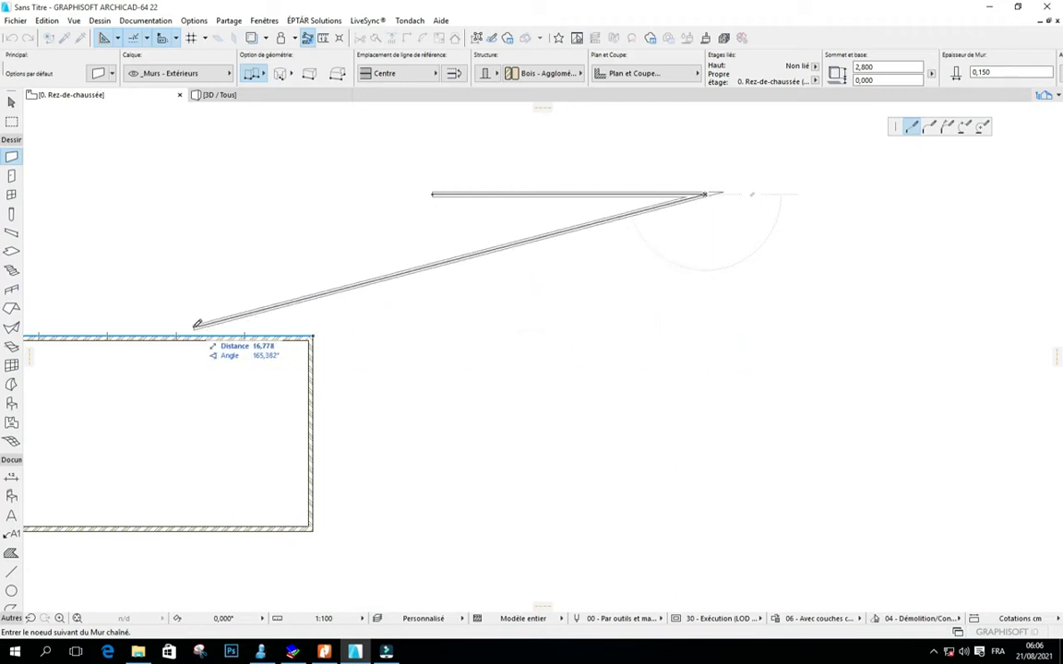
click(706, 332)
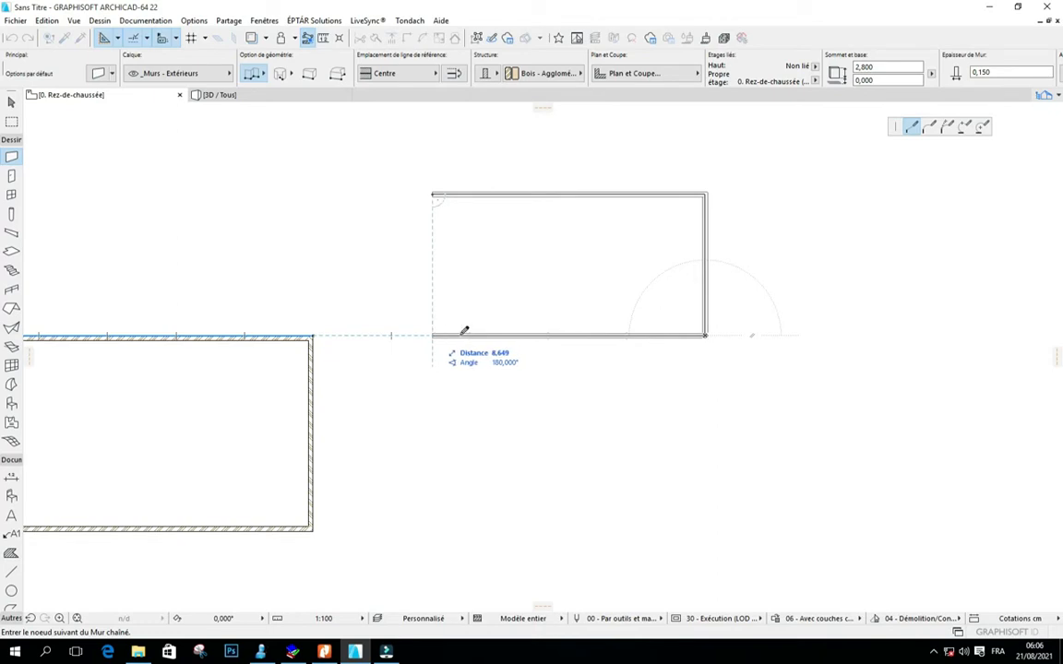
Step: Close the second enclosure with a lower wall about 8.65 m long and a left wall about 4.48 m long, aligned by guide lines
scroll(473, 332, up, 2)
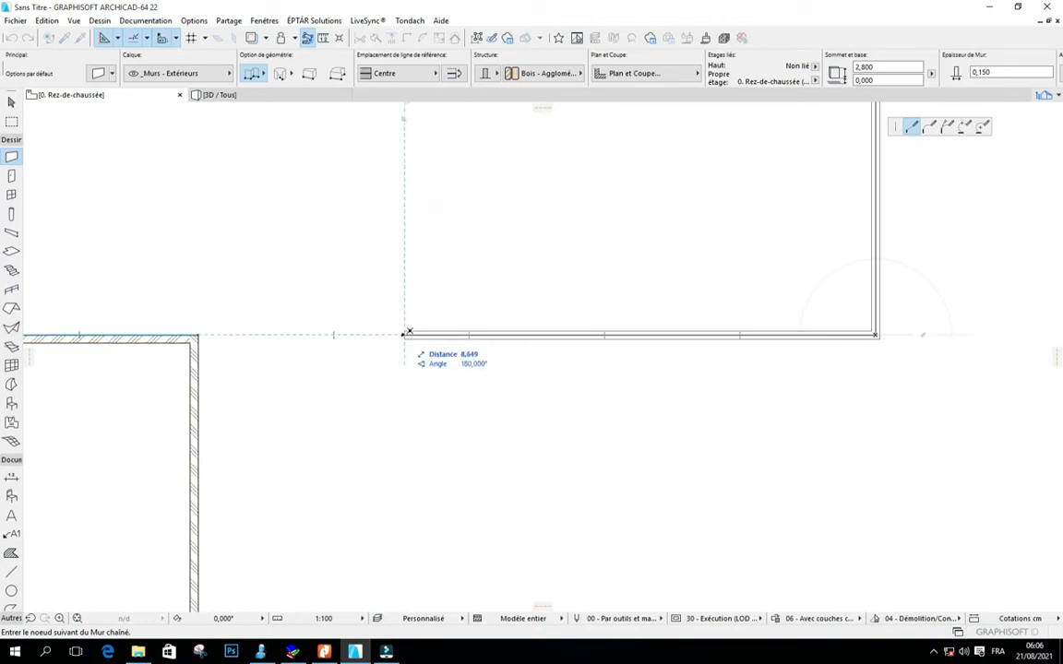
scroll(409, 333, down, 2)
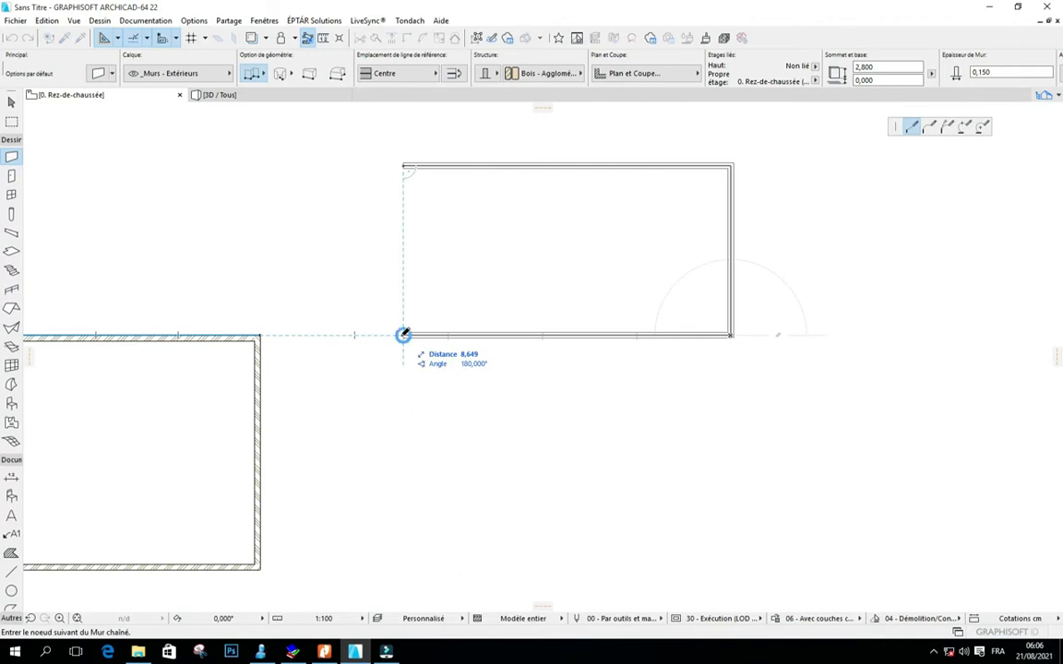
click(404, 335)
scroll(400, 163, up, 1)
scroll(401, 164, up, 2)
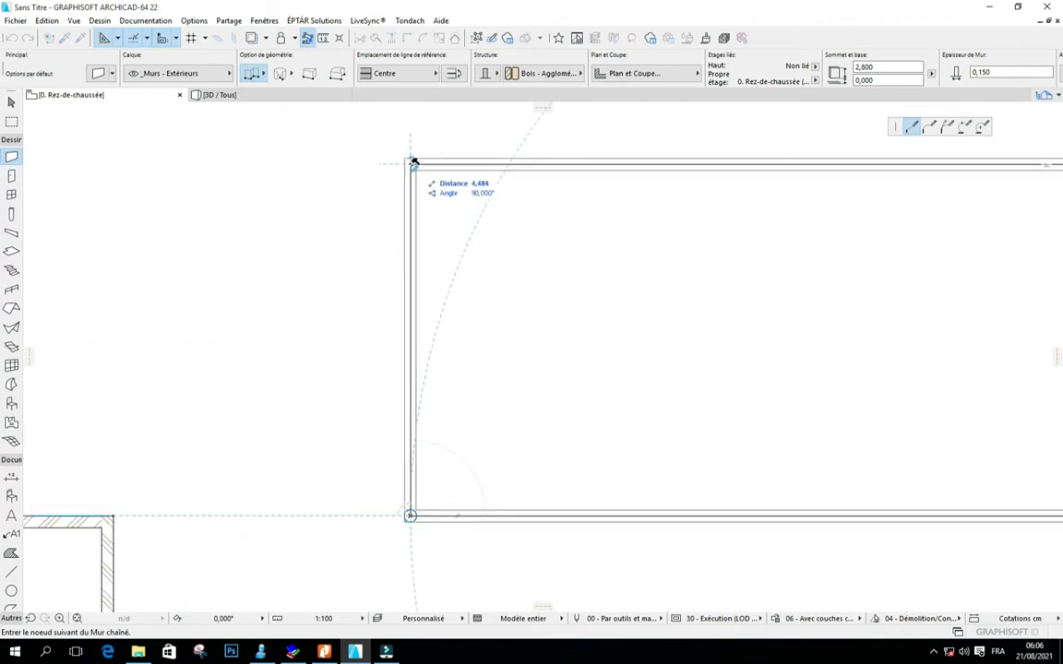
click(413, 162)
scroll(325, 263, down, 4)
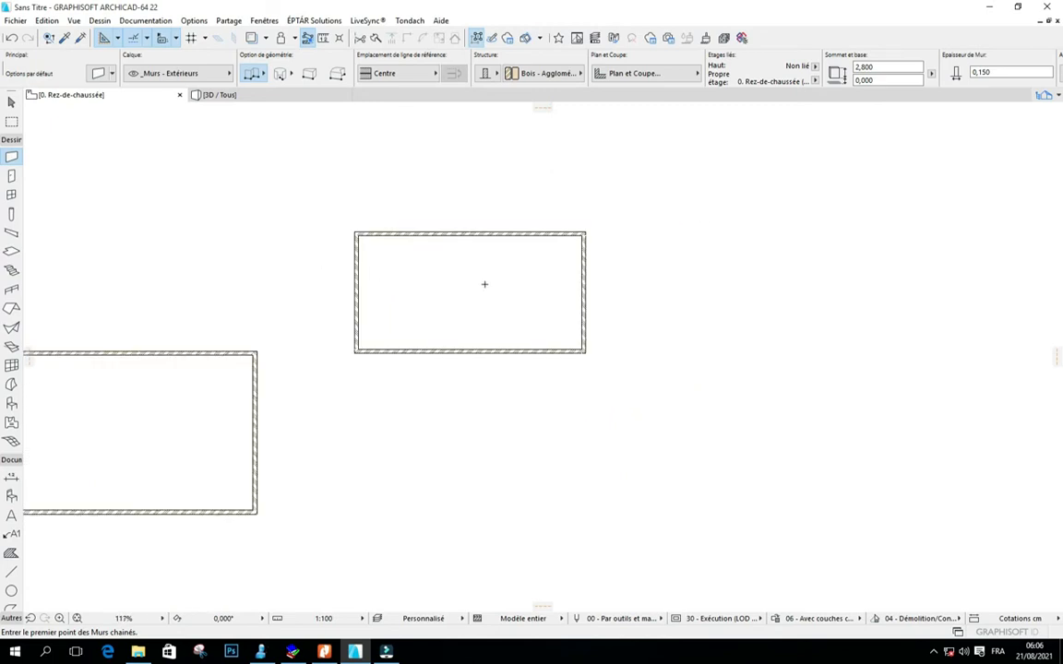
Step: Examine the division snap points along the upper wall of the second enclosure
scroll(425, 260, up, 3)
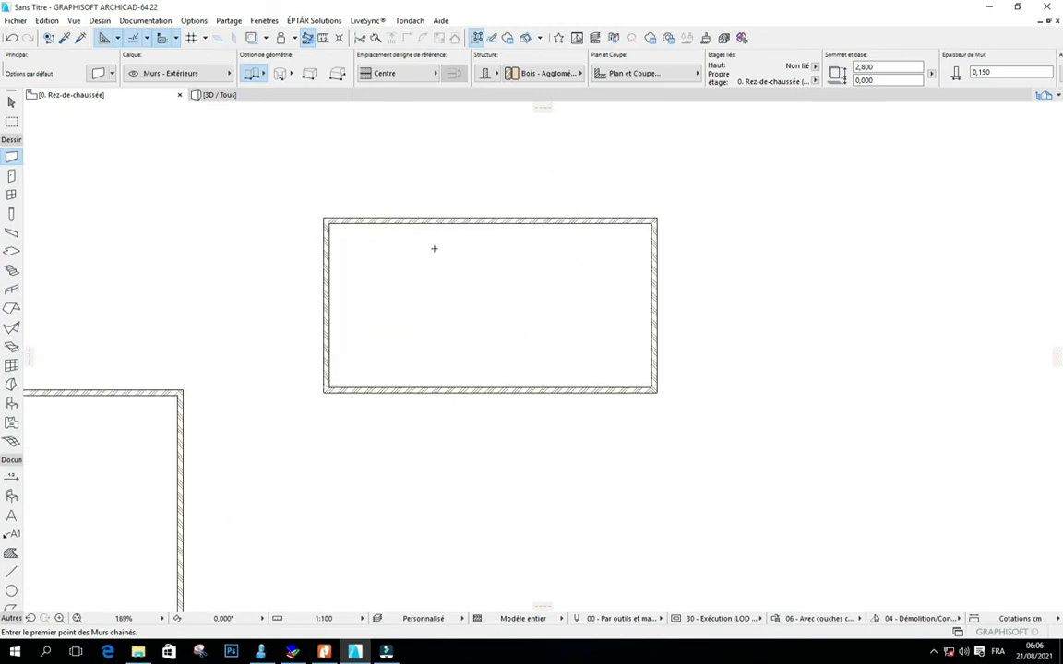
scroll(499, 346, down, 4)
scroll(477, 260, up, 7)
scroll(477, 276, down, 3)
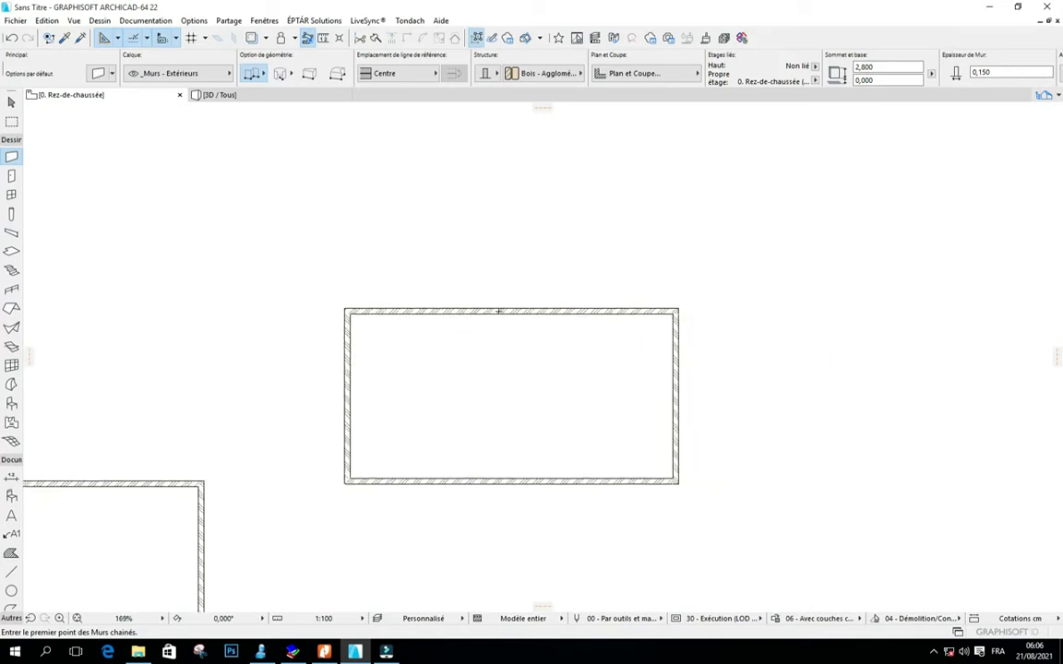
scroll(505, 327, up, 5)
scroll(498, 276, down, 3)
scroll(489, 262, up, 2)
scroll(441, 361, up, 1)
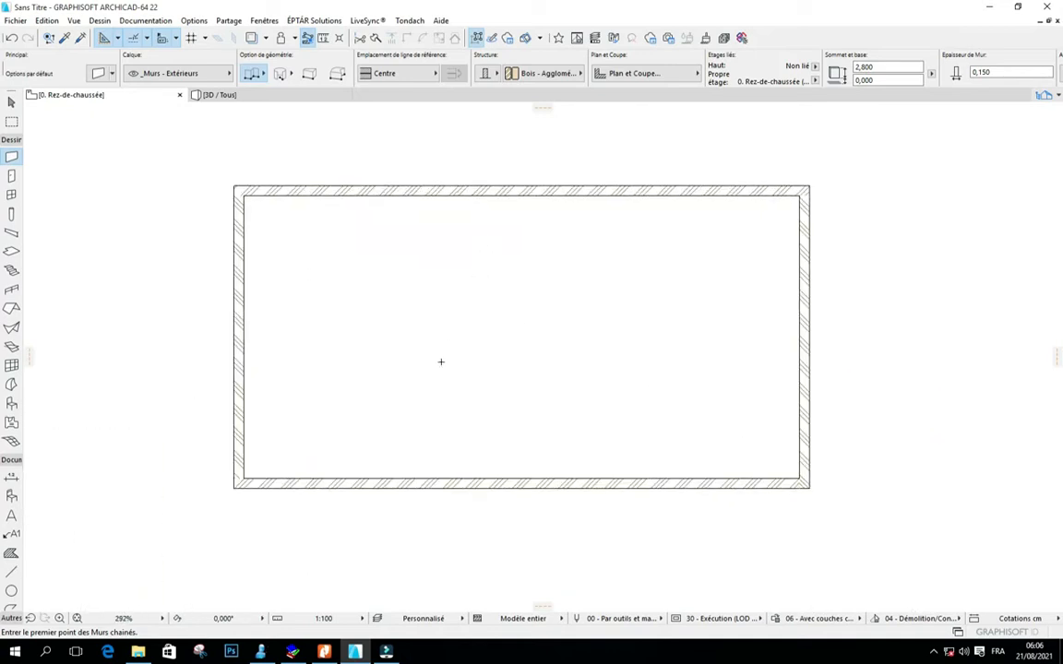
scroll(462, 268, down, 1)
scroll(461, 269, up, 1)
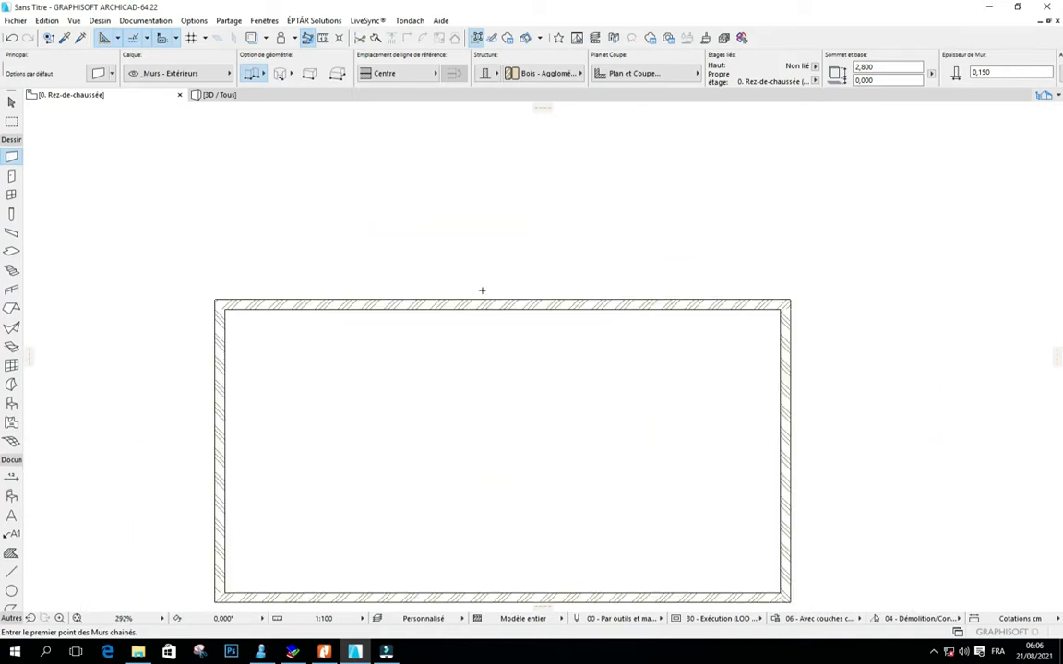
scroll(482, 290, up, 2)
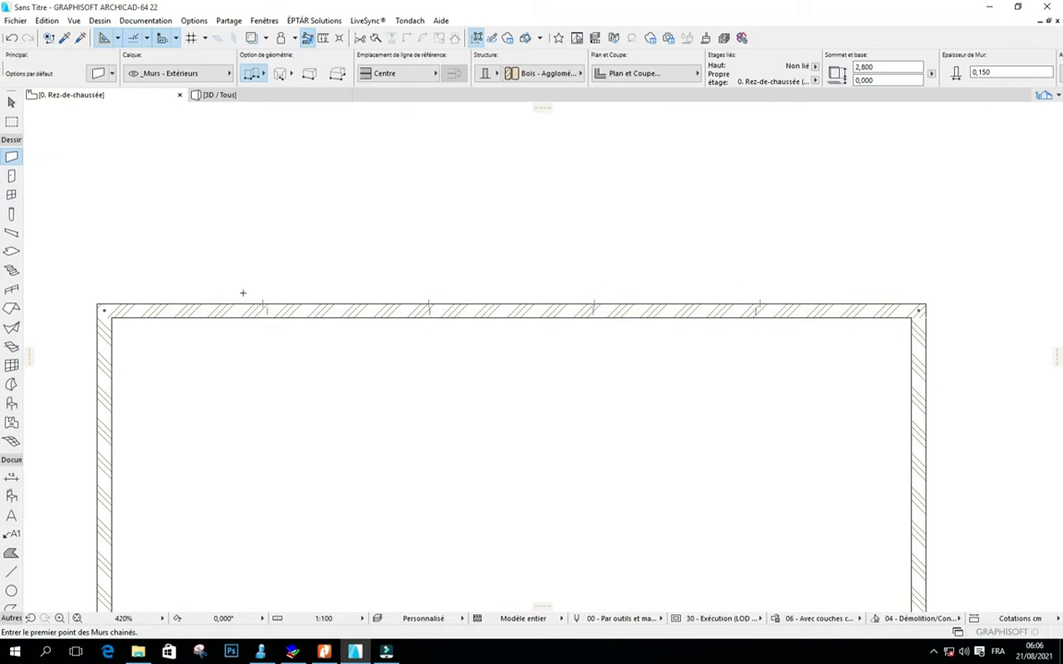
Step: Draw a wall straight up from the first of the five division snap points on the second enclosure's upper wall
scroll(294, 303, up, 5)
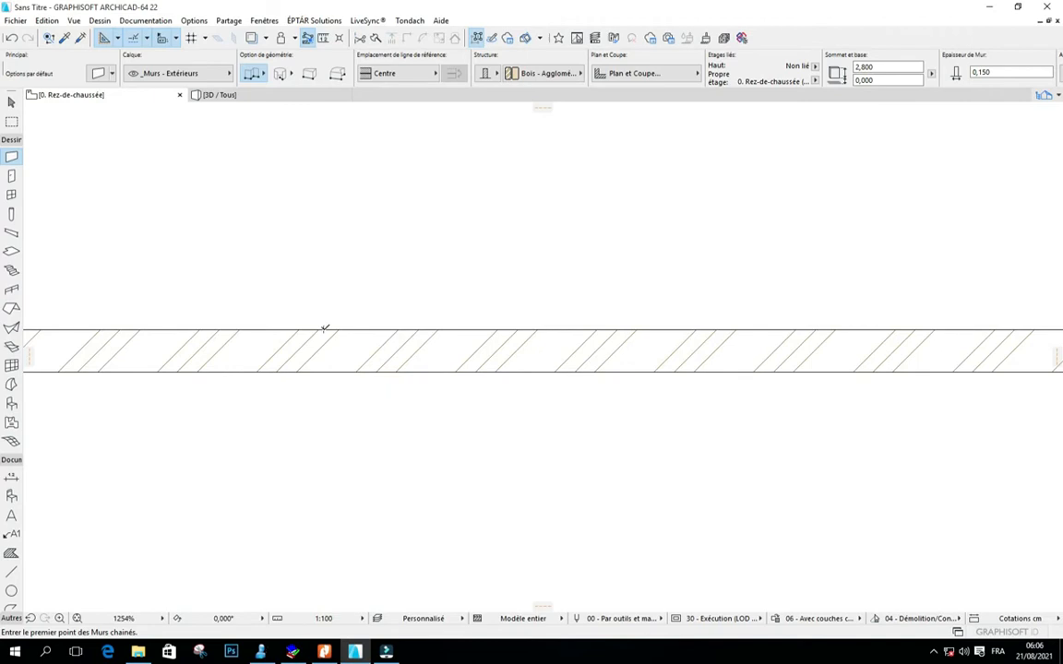
click(324, 328)
scroll(325, 337, down, 8)
scroll(318, 277, up, 2)
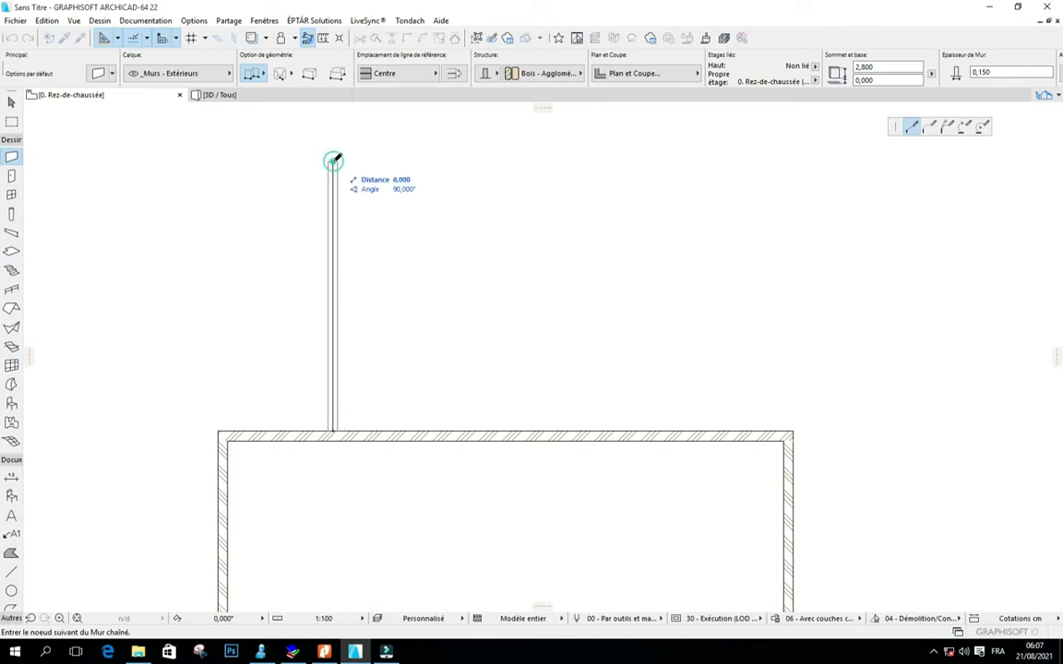
double_click(334, 162)
scroll(366, 301, down, 3)
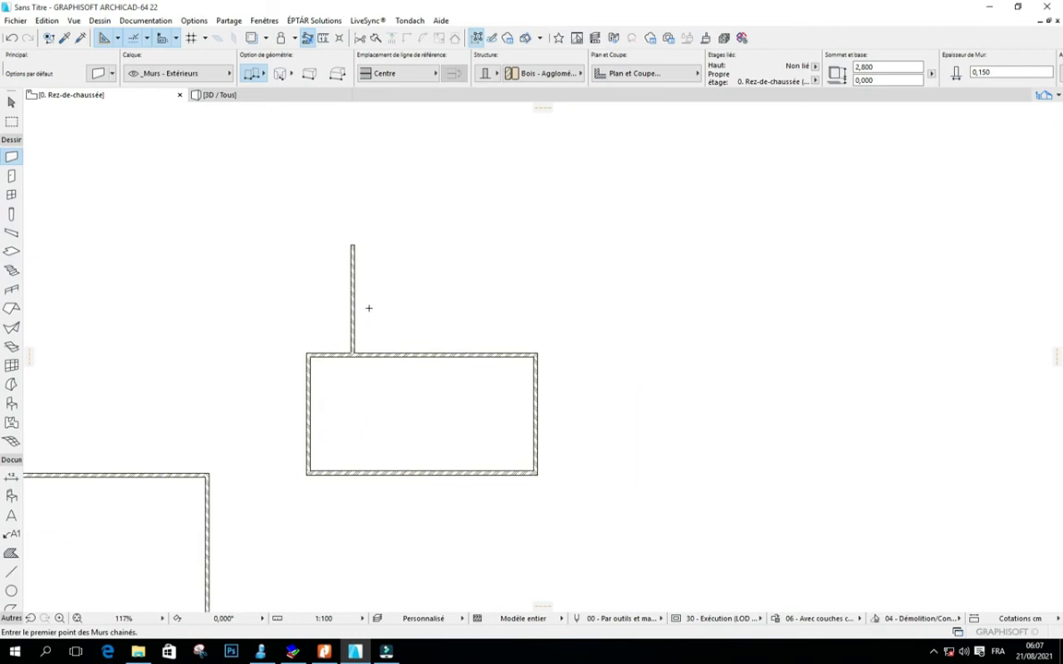
scroll(344, 375, up, 3)
scroll(401, 273, down, 4)
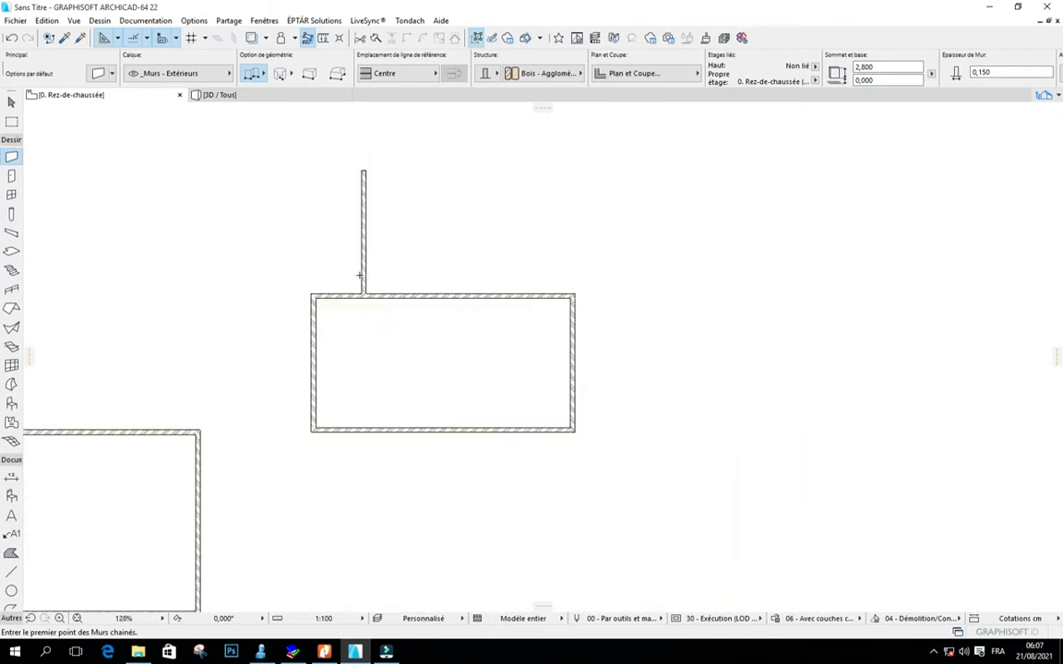
scroll(340, 381, up, 1)
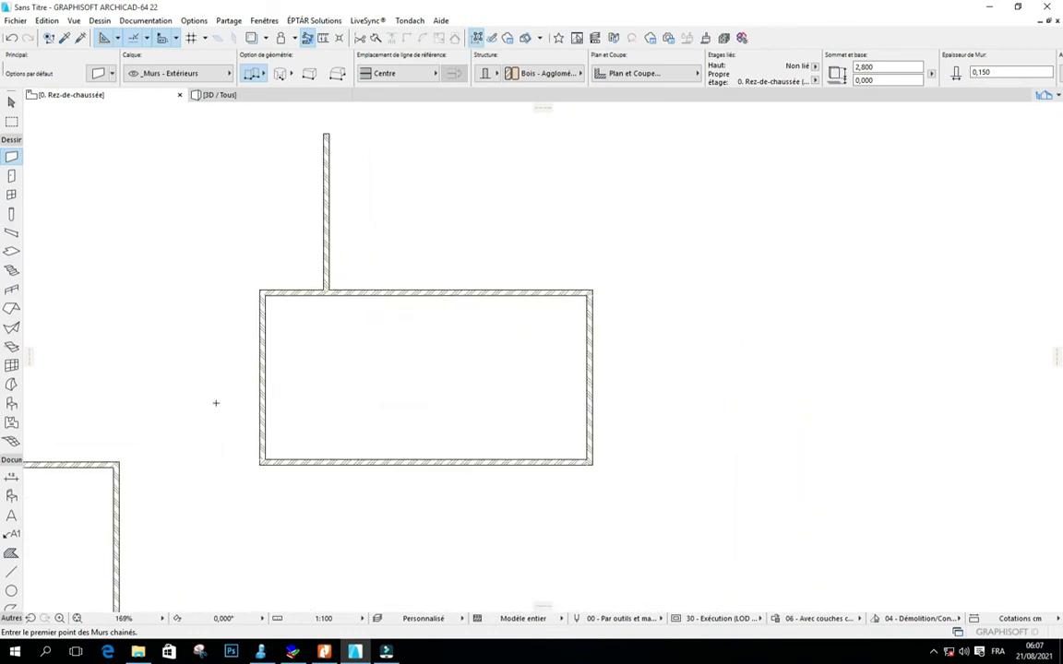
scroll(216, 404, down, 4)
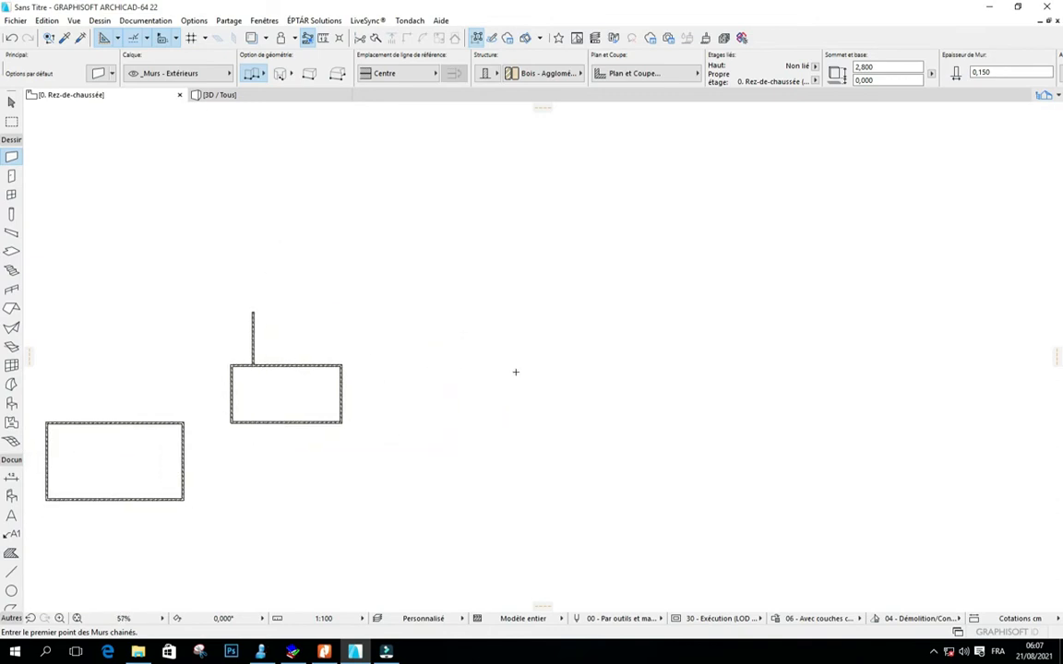
scroll(385, 311, up, 2)
scroll(387, 309, down, 2)
scroll(415, 362, up, 3)
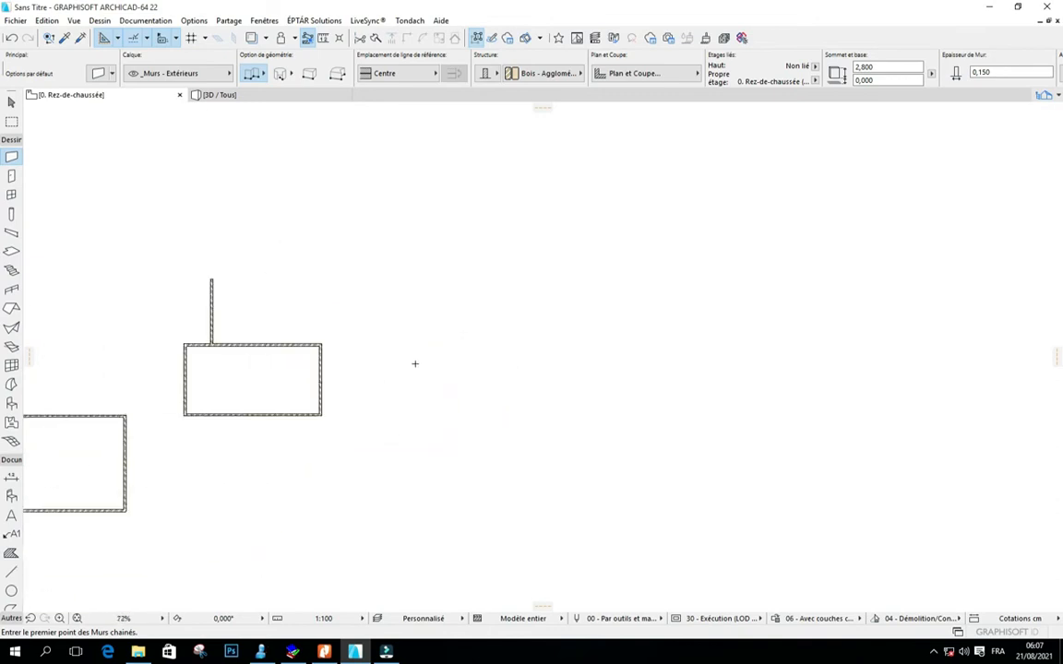
Step: Draw a rectangular slab about 13.35 m by 7.04 m below the second enclosure and leave it unselected
click(11, 250)
scroll(212, 277, down, 3)
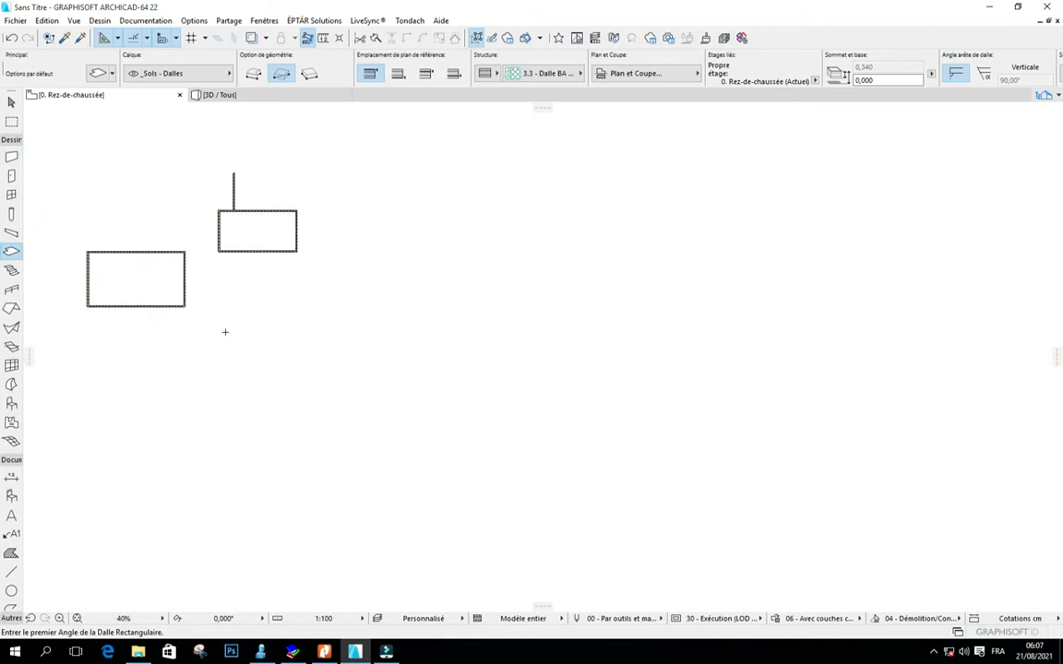
scroll(225, 332, up, 3)
scroll(389, 327, down, 2)
scroll(402, 296, up, 2)
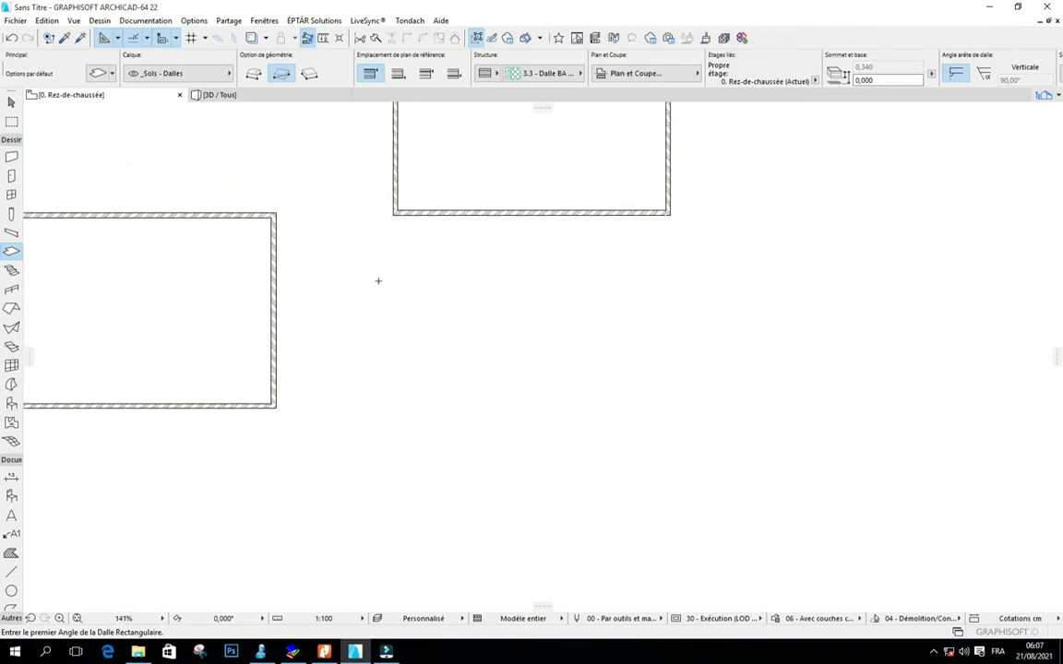
click(377, 280)
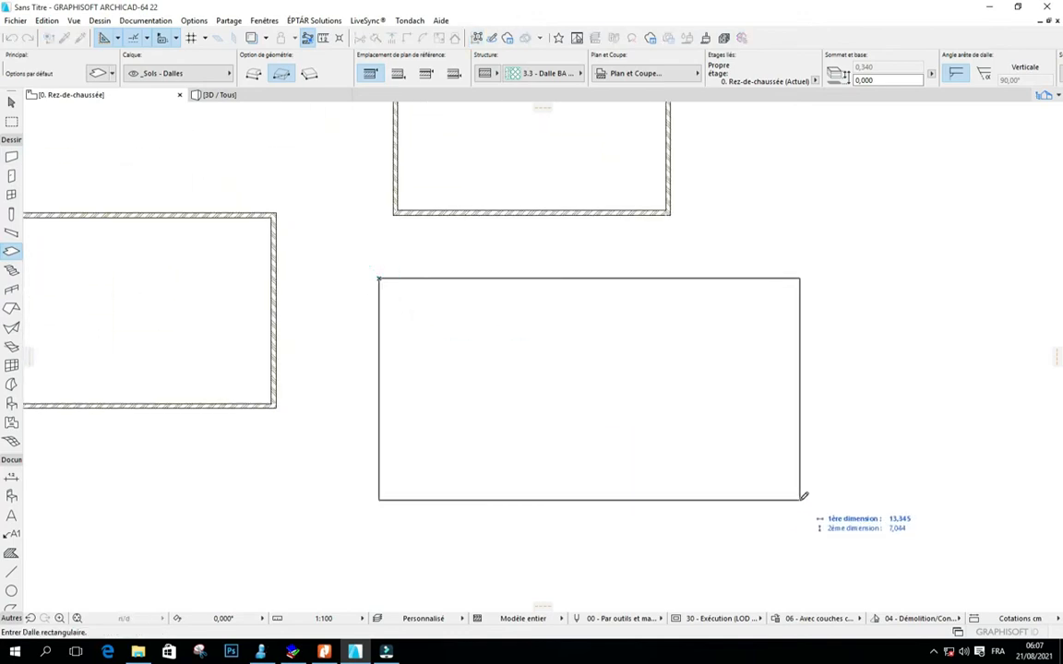
click(802, 497)
scroll(332, 429, down, 1)
scroll(553, 391, up, 1)
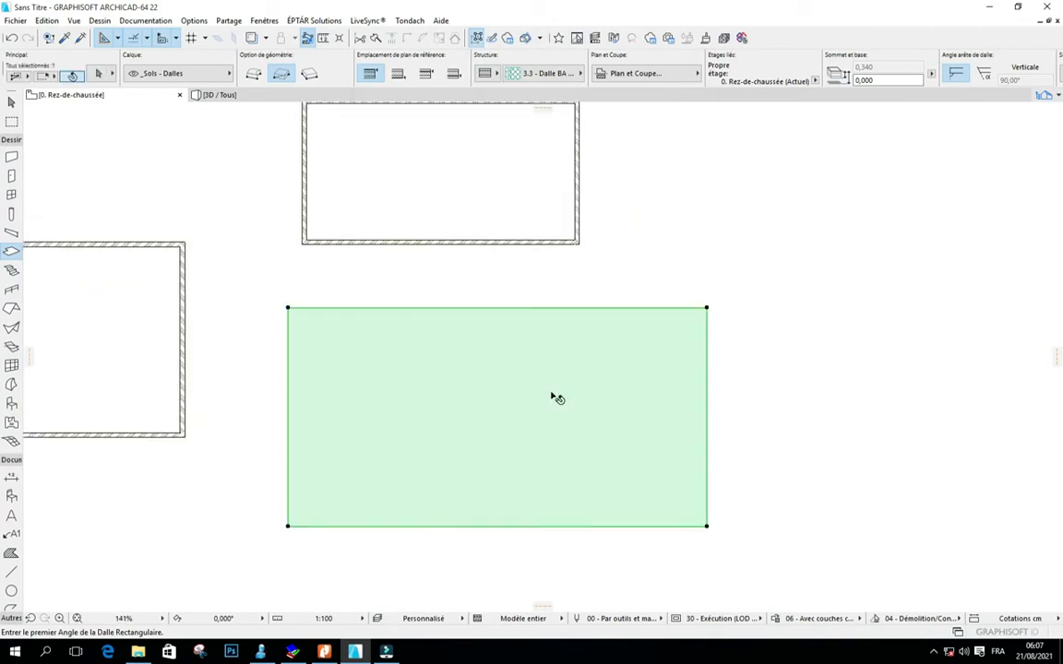
click(767, 340)
shift+click(563, 381)
click(800, 323)
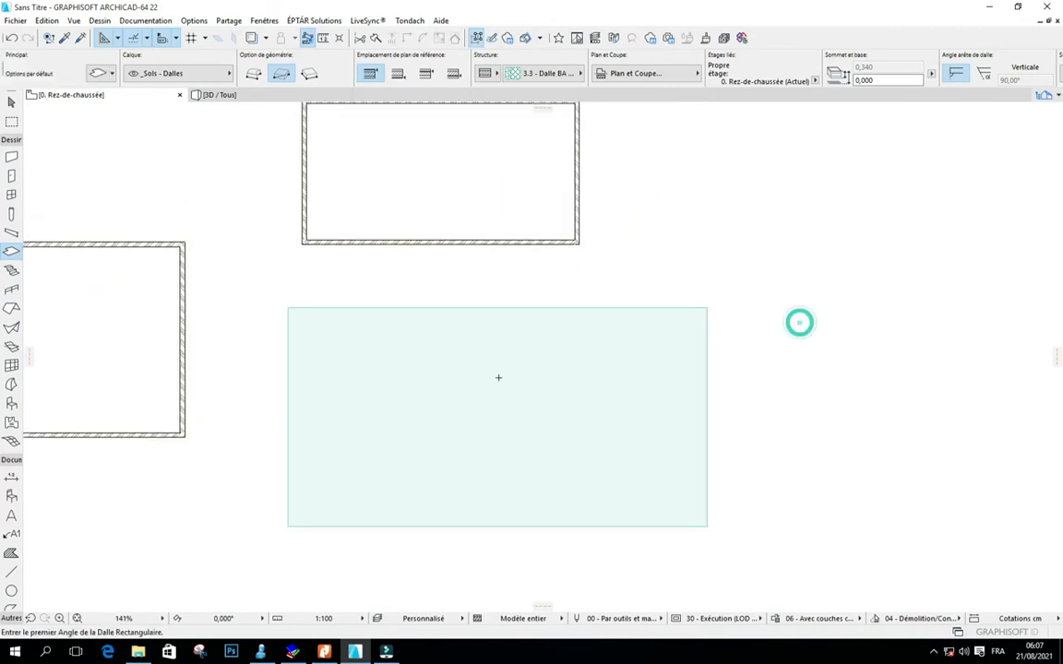
Step: Switch the snap points from five divisions to a fixed distance of 1 m
scroll(498, 377, up, 2)
scroll(408, 292, down, 2)
scroll(462, 307, up, 1)
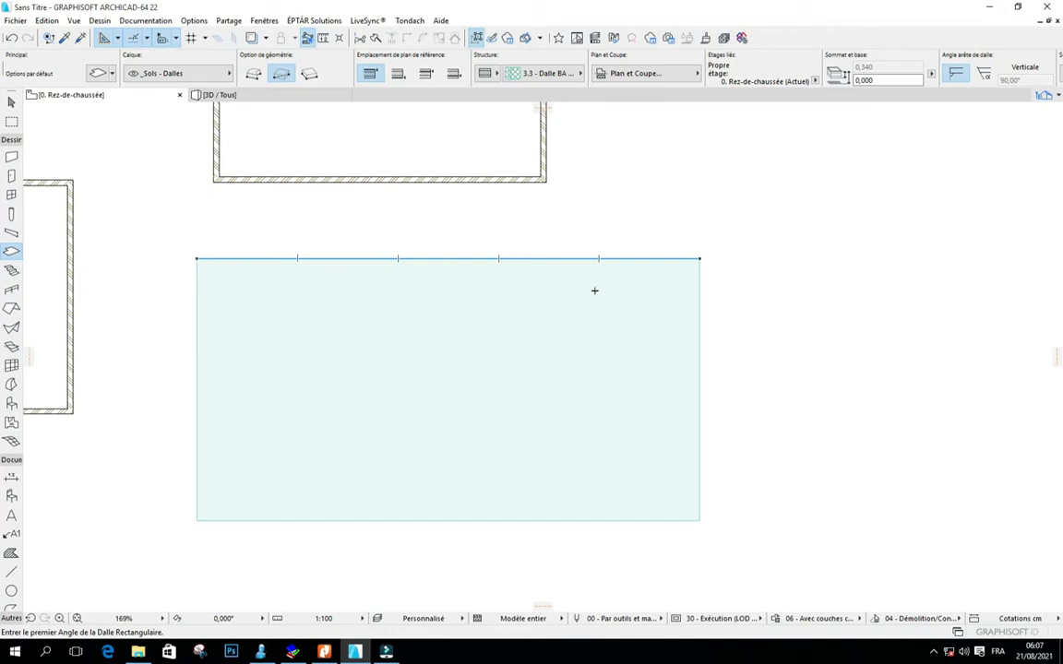
scroll(699, 282, up, 2)
scroll(681, 271, down, 3)
scroll(581, 266, up, 2)
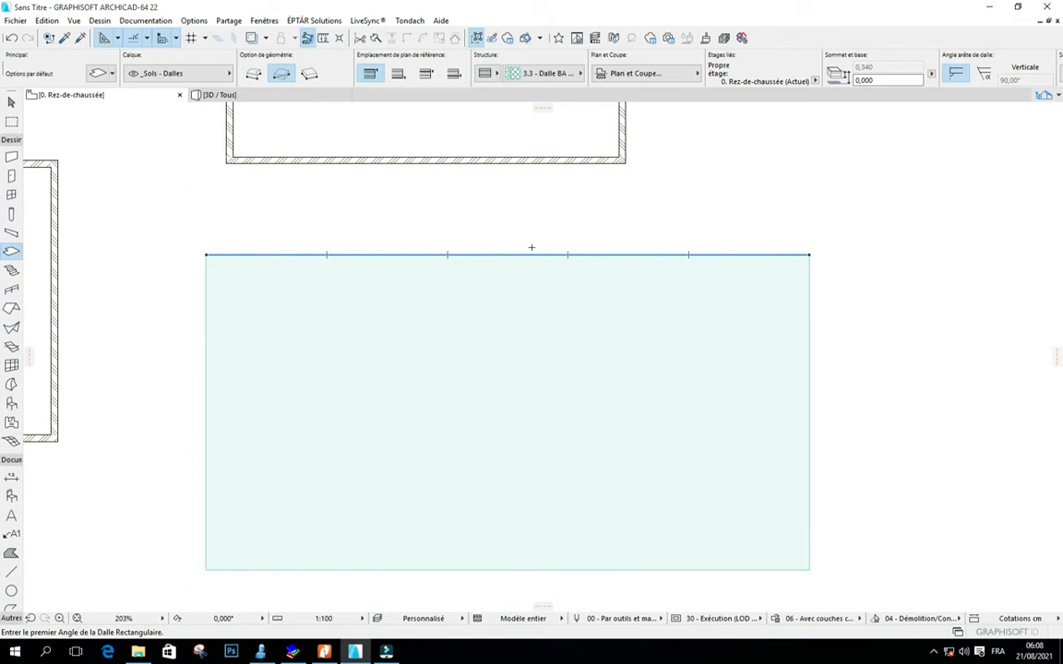
click(144, 38)
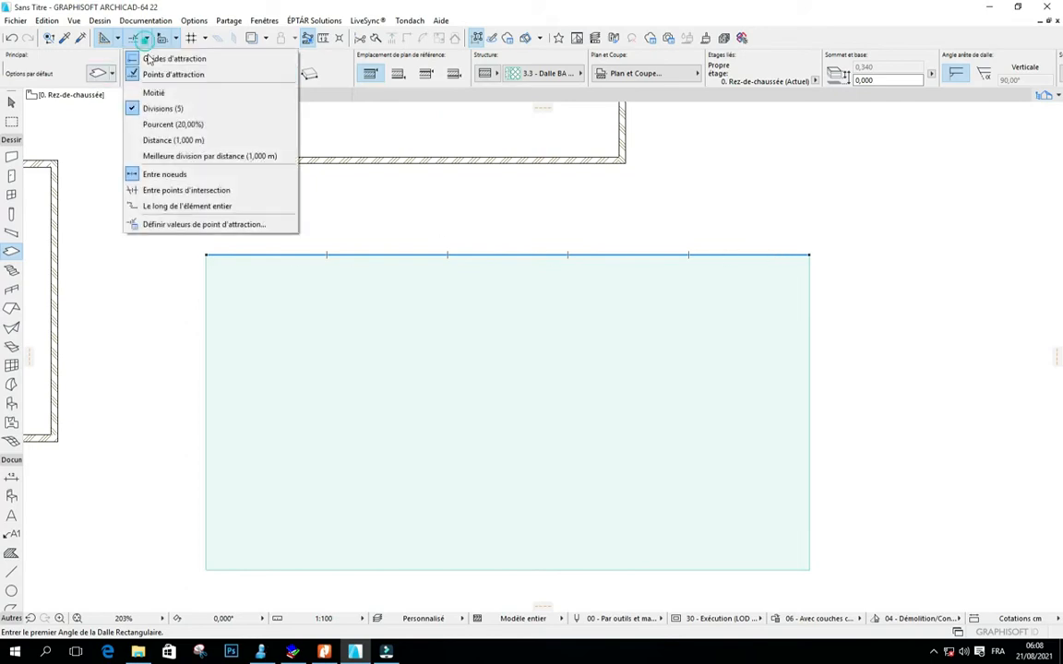
click(154, 140)
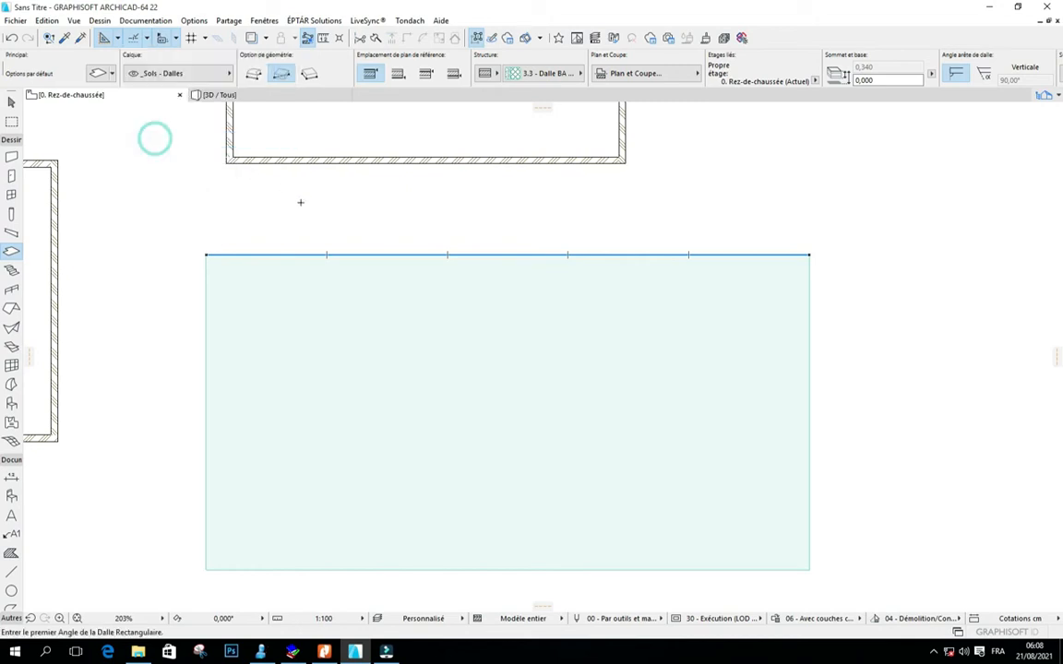
Step: Examine the 1 m distance snap points along the slab's upper edge, starting from its corners
scroll(281, 230, down, 2)
scroll(357, 234, up, 3)
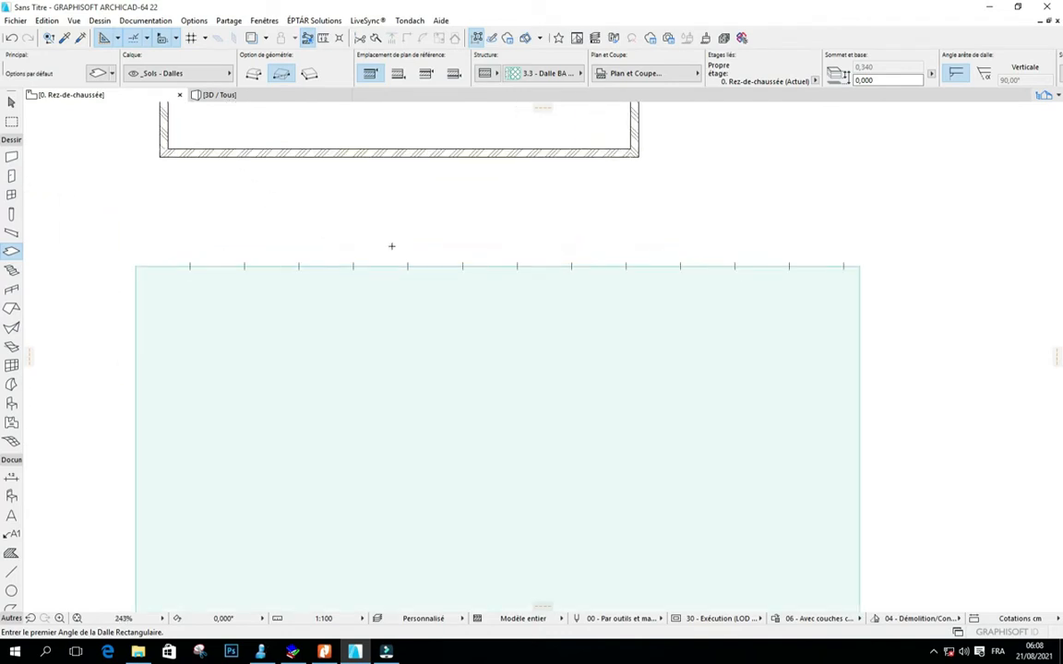
scroll(385, 182, up, 1)
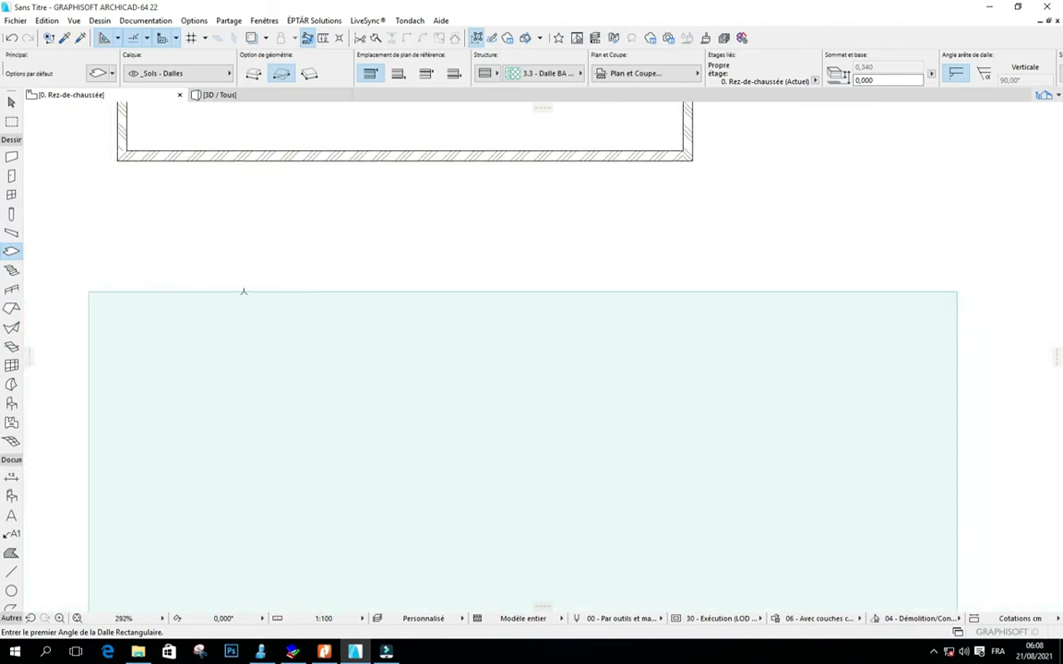
scroll(363, 269, down, 3)
scroll(370, 314, up, 3)
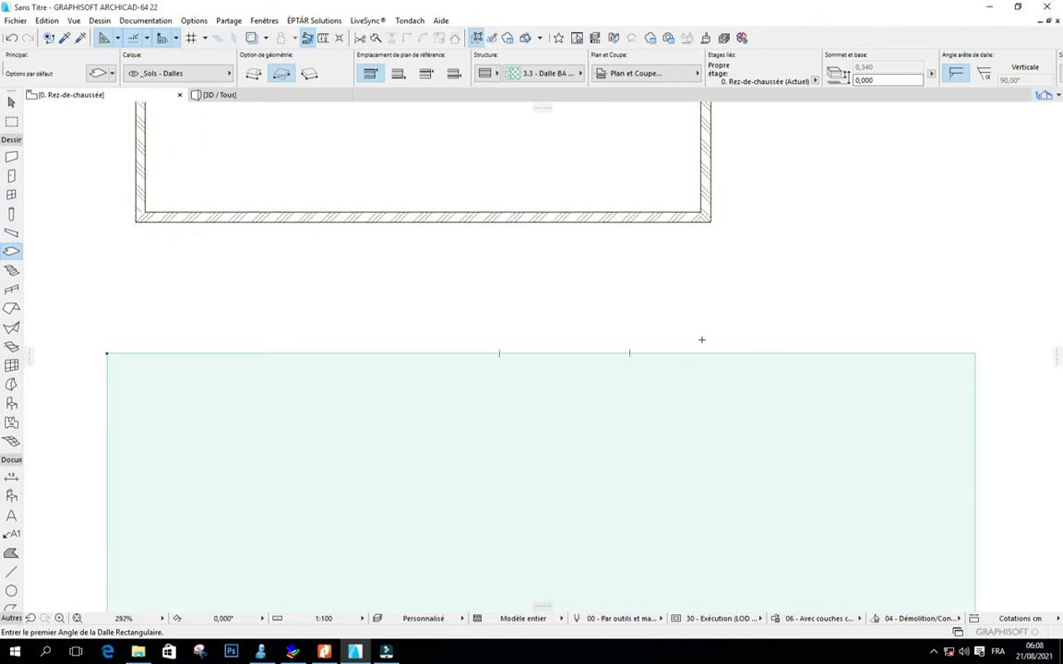
scroll(397, 342, down, 1)
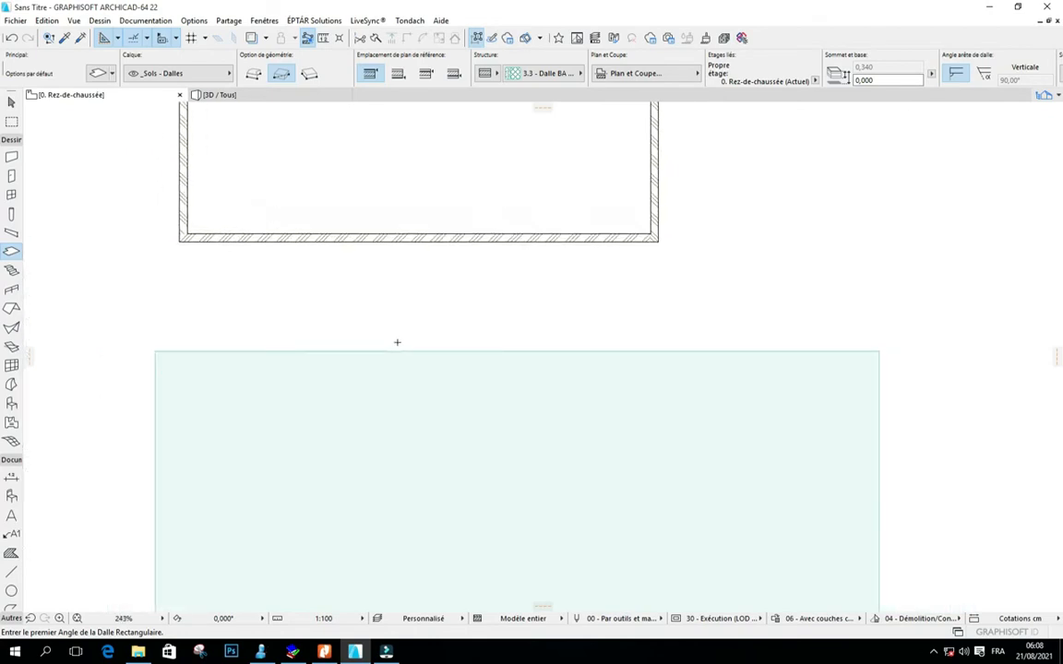
scroll(244, 345, up, 2)
scroll(225, 346, down, 1)
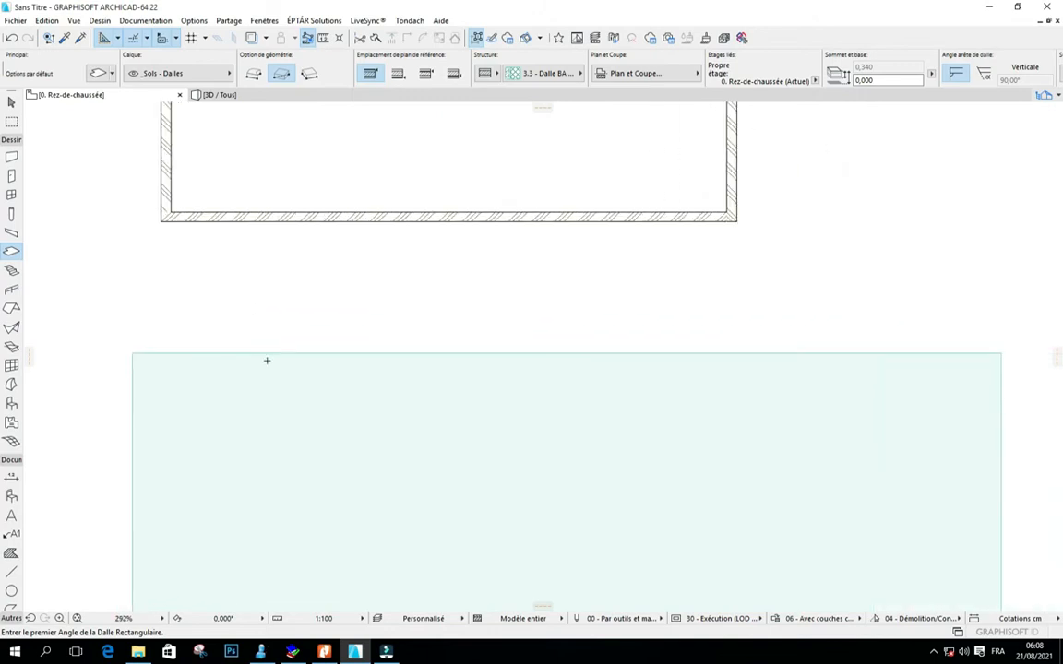
scroll(284, 355, down, 1)
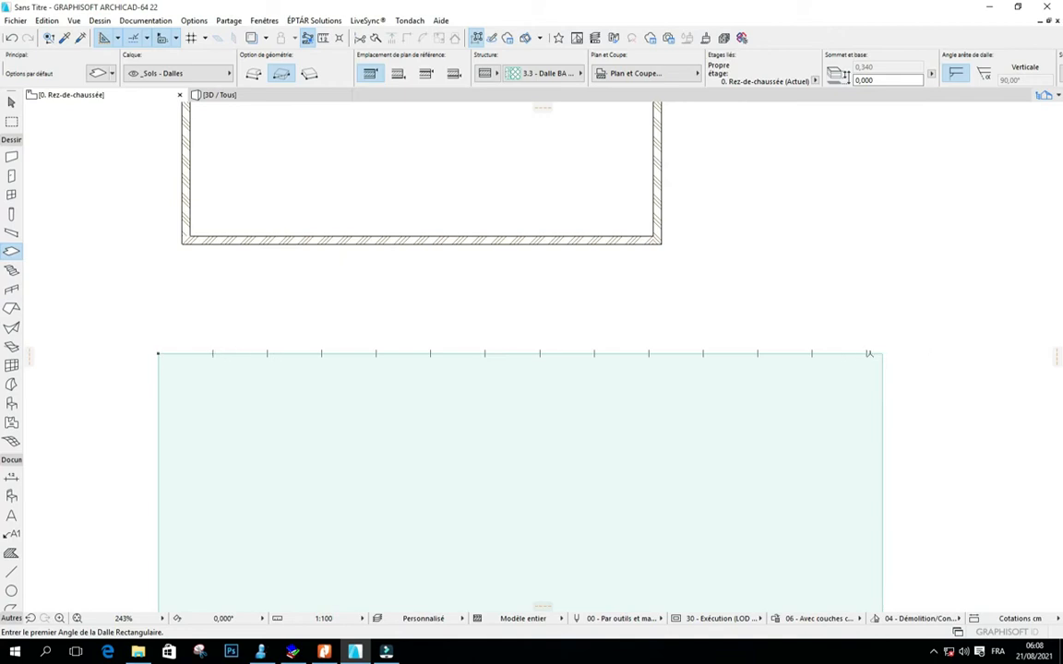
Step: Place four columns on the first four 1 m snap points from the left end of the slab's upper edge
click(13, 214)
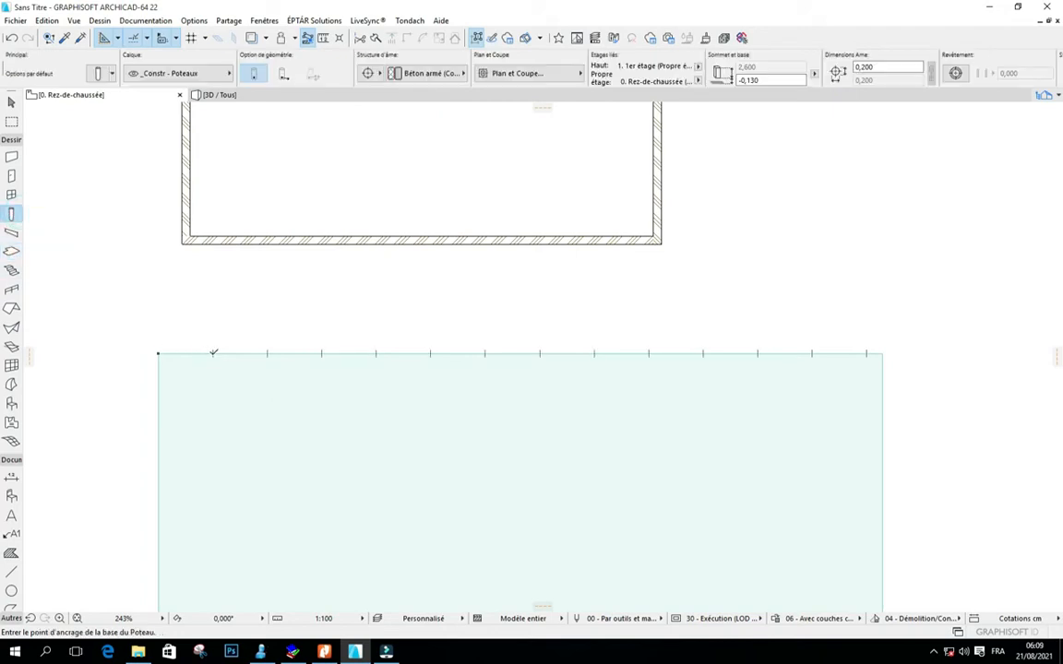
click(213, 352)
click(266, 353)
click(322, 353)
click(377, 352)
scroll(176, 357, up, 2)
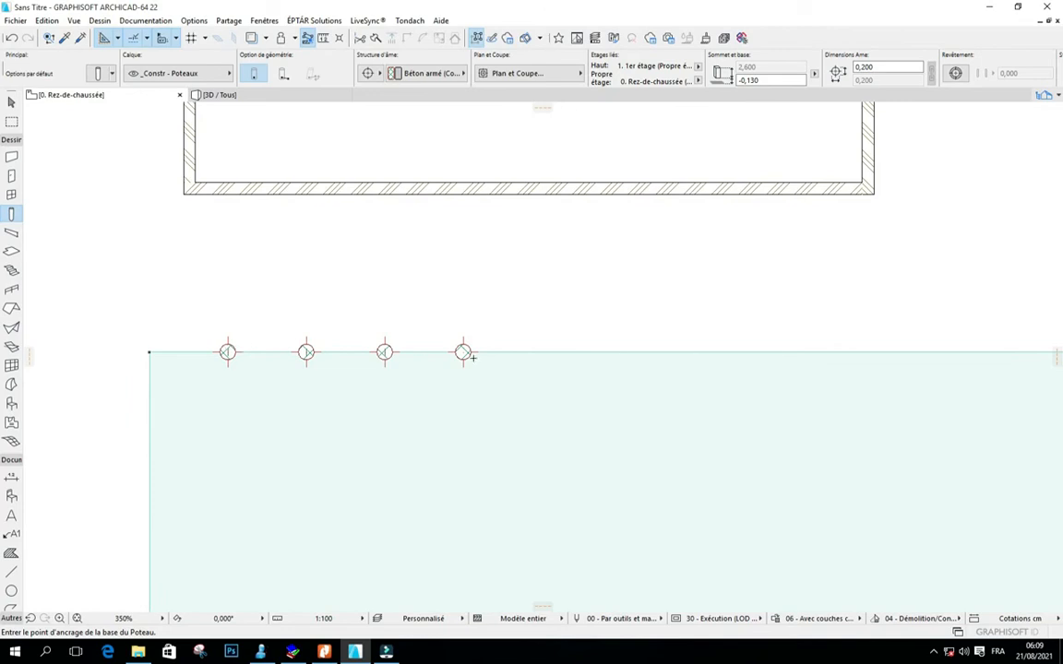
Step: Set the snap point distance value to 2.5 m
scroll(472, 357, down, 4)
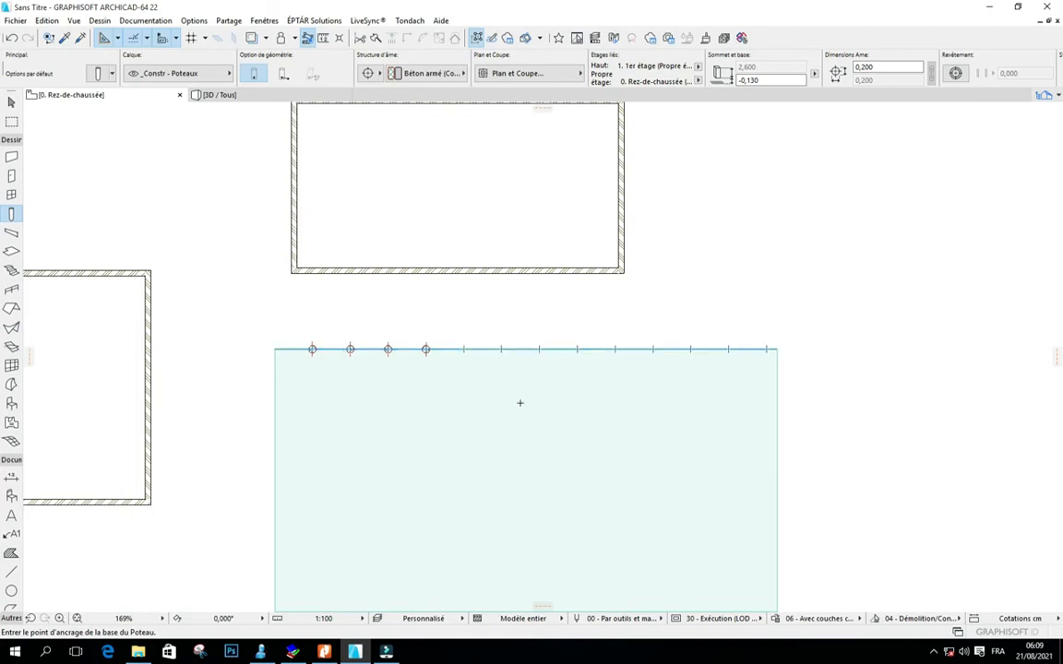
scroll(508, 318, up, 2)
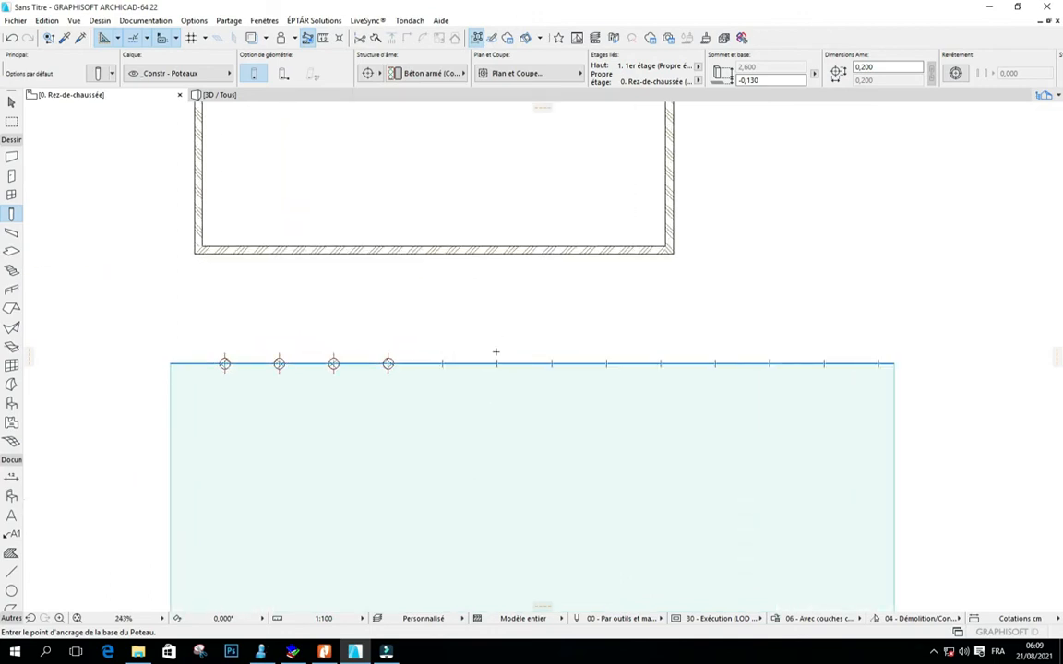
click(147, 38)
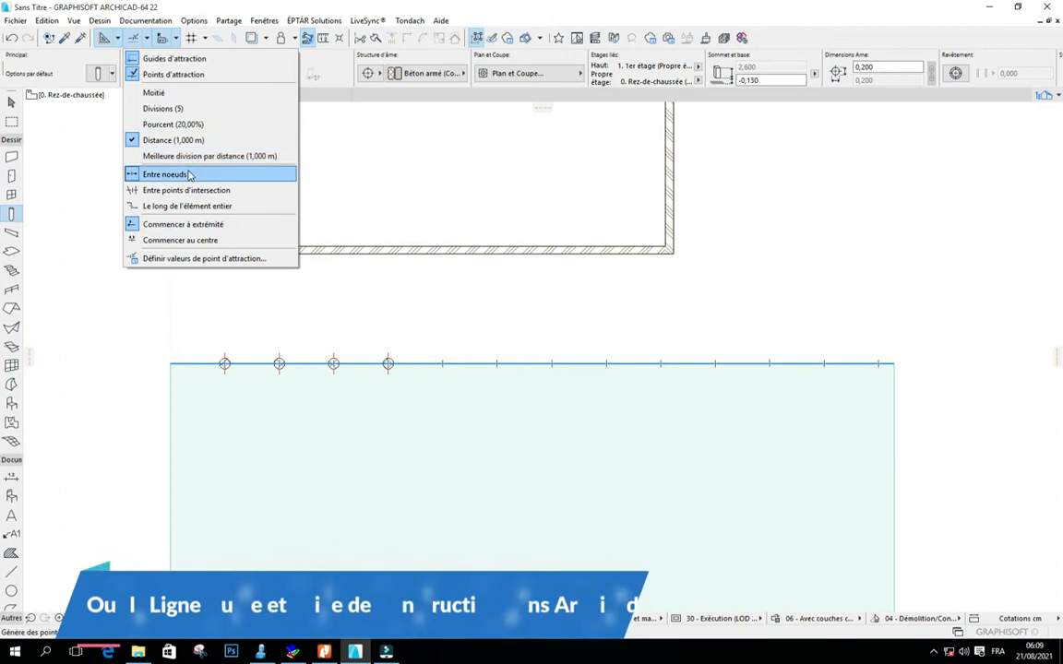
click(183, 258)
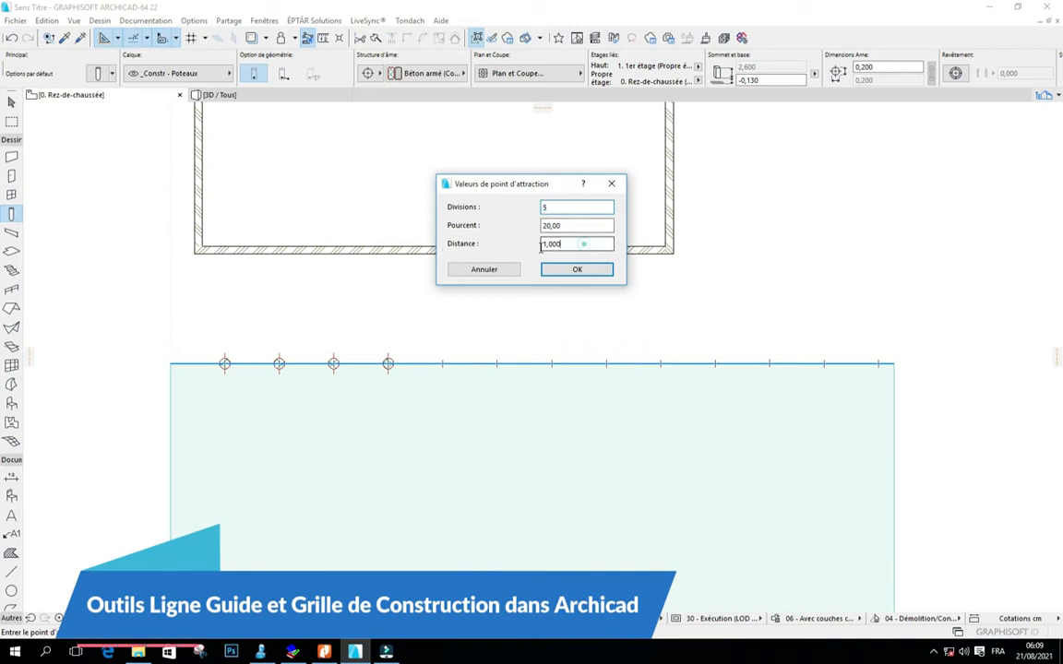
key(Tab)
key(Tab)
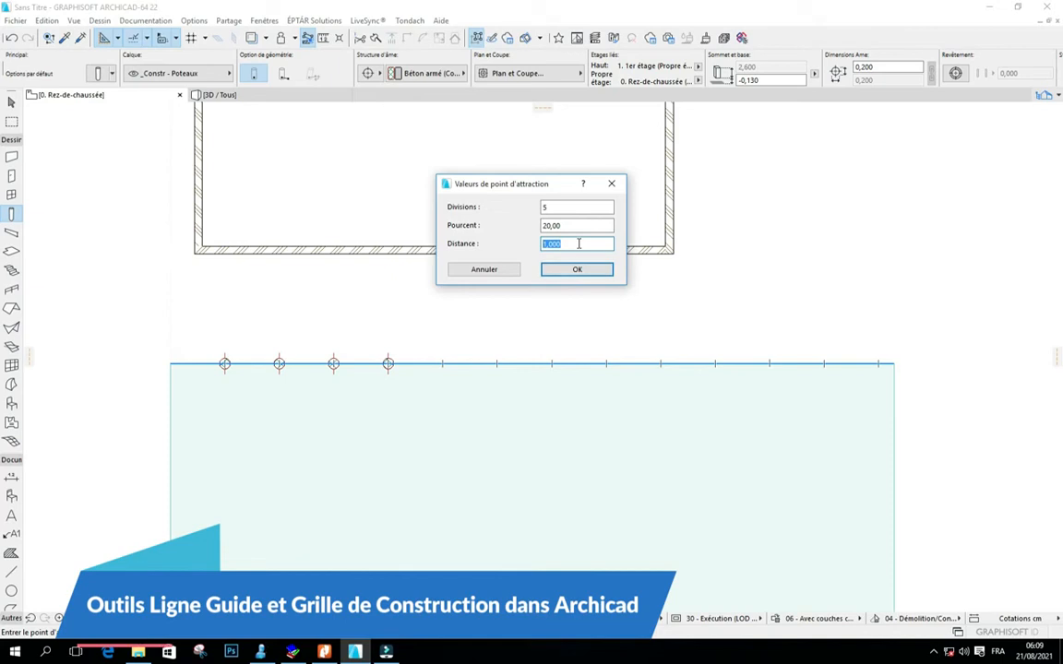
text(2,5)
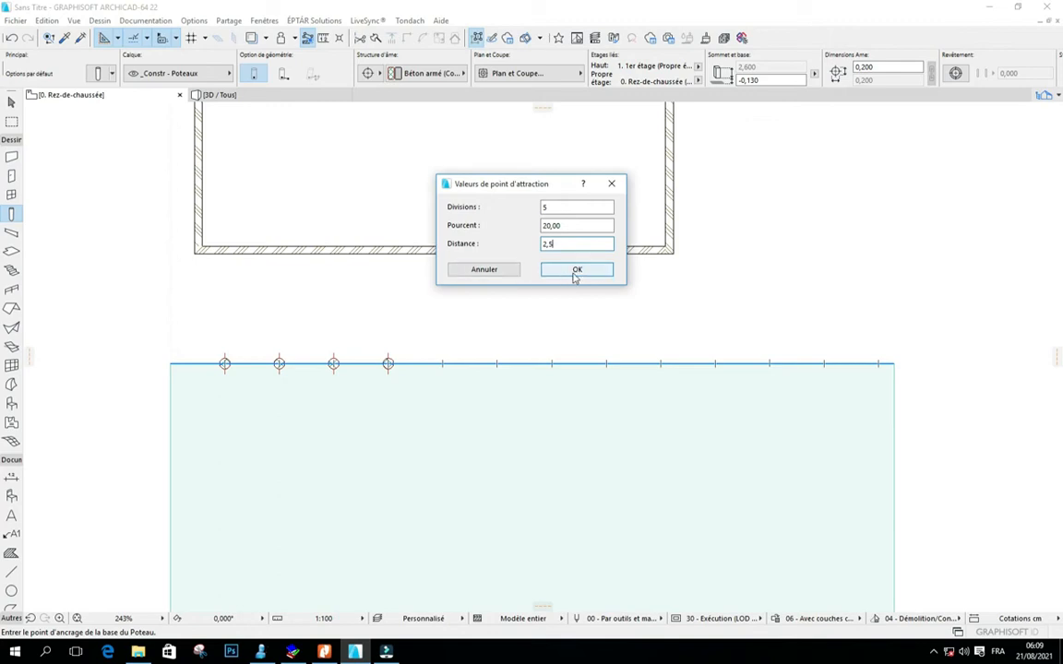
click(580, 272)
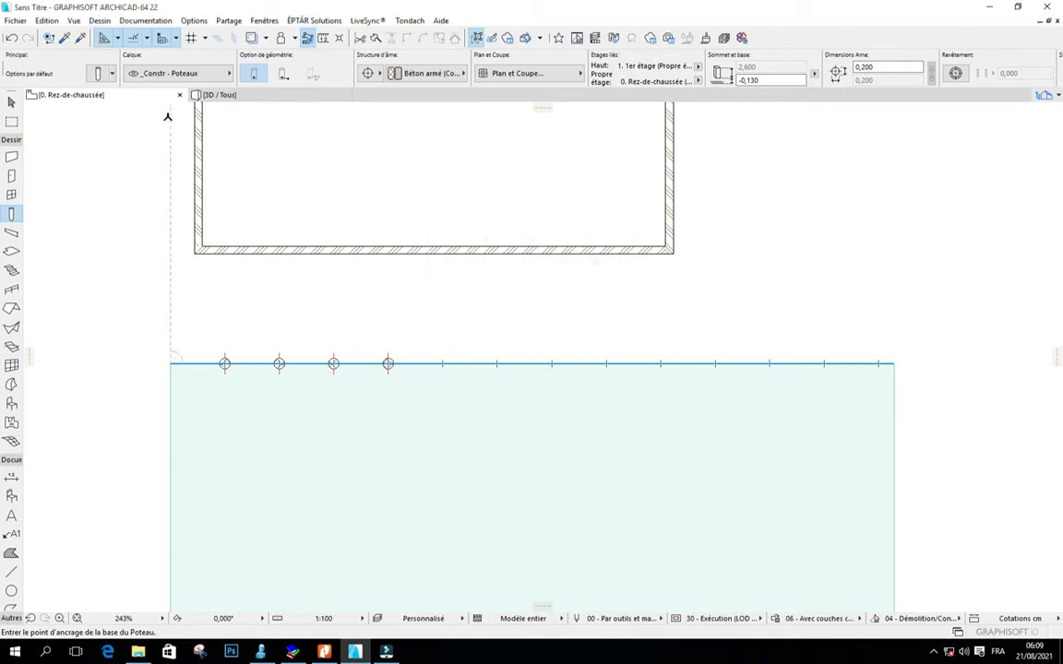
Step: Check the snap point distance option and examine the 2.5 m snap points along the slab's upper edge
click(135, 37)
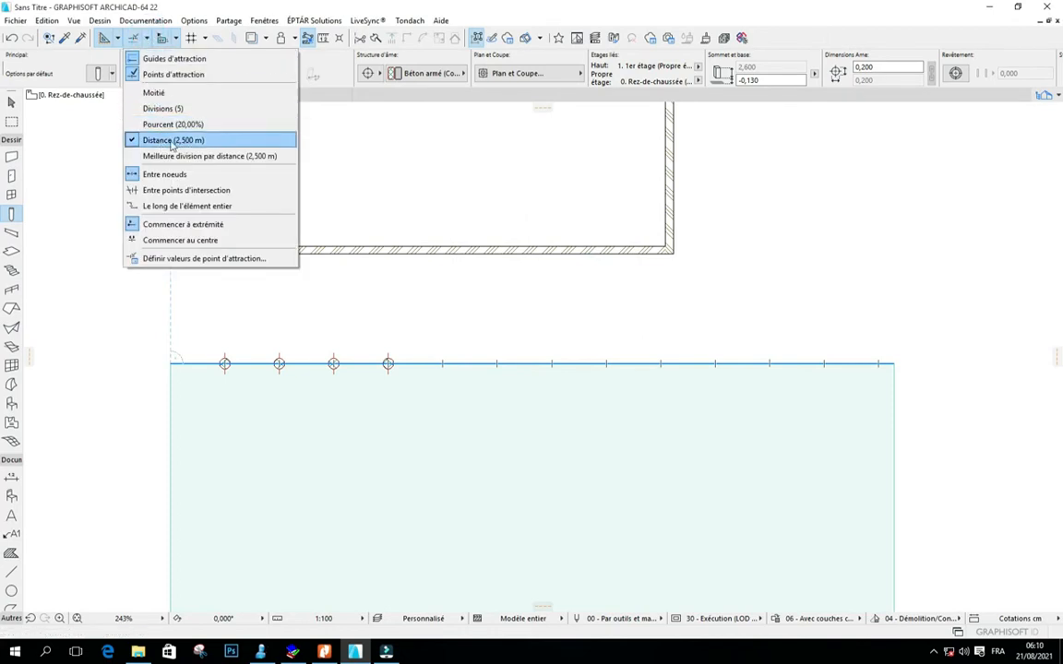
click(329, 285)
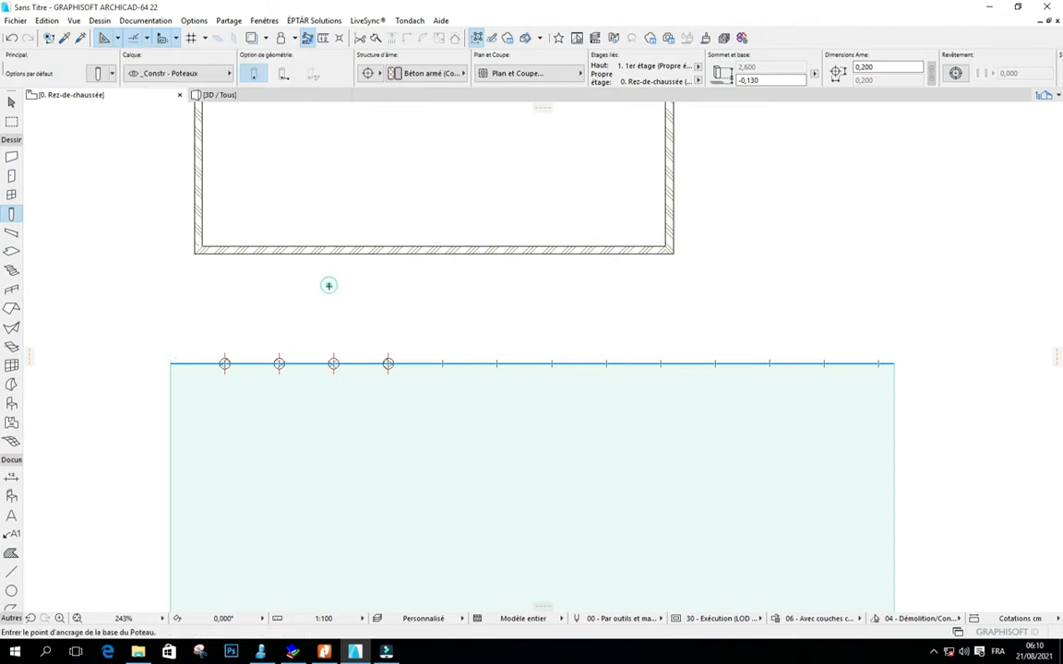
scroll(466, 363, up, 1)
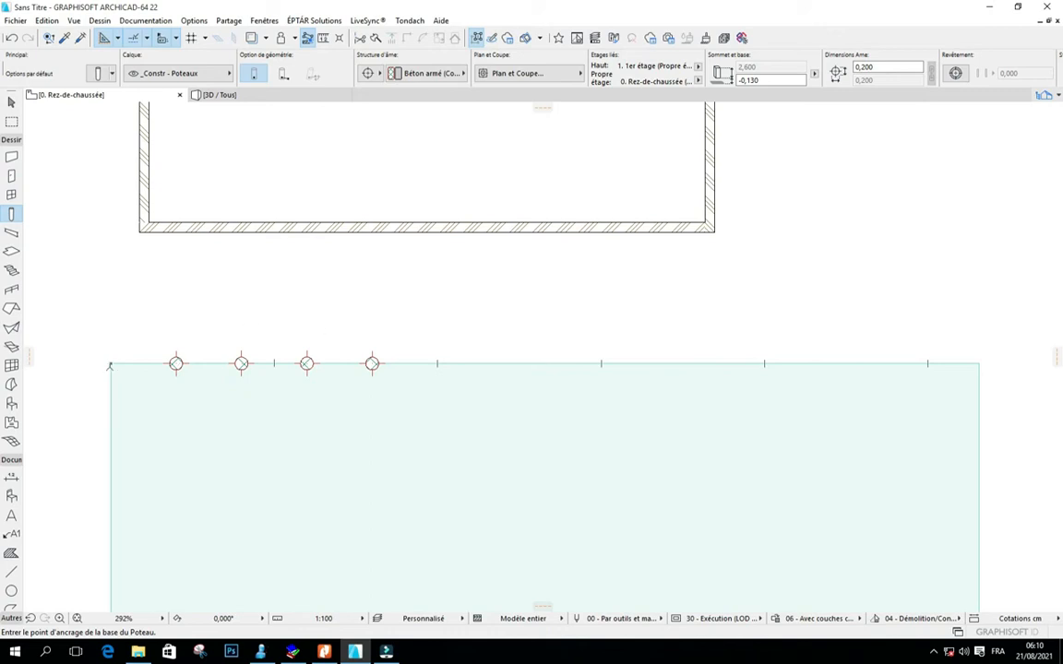
scroll(138, 363, up, 2)
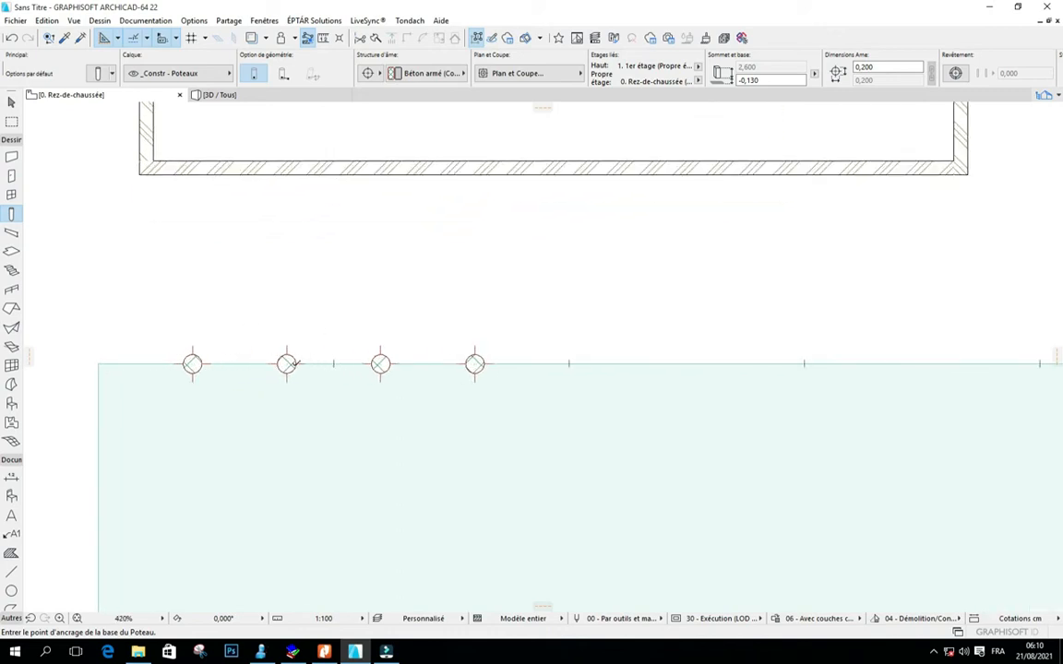
Step: Move the second column 0.5 m and the third column 2 m along the slab's upper edge onto the first two 2.5 m snap points
shift+click(287, 364)
click(286, 364)
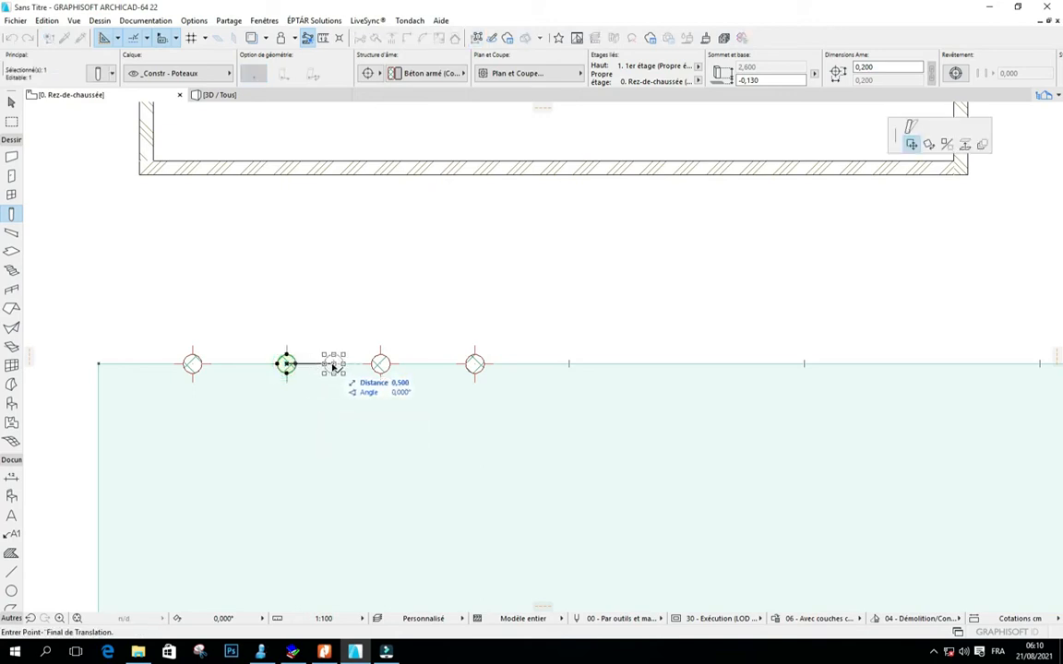
click(333, 364)
shift+click(380, 364)
click(380, 363)
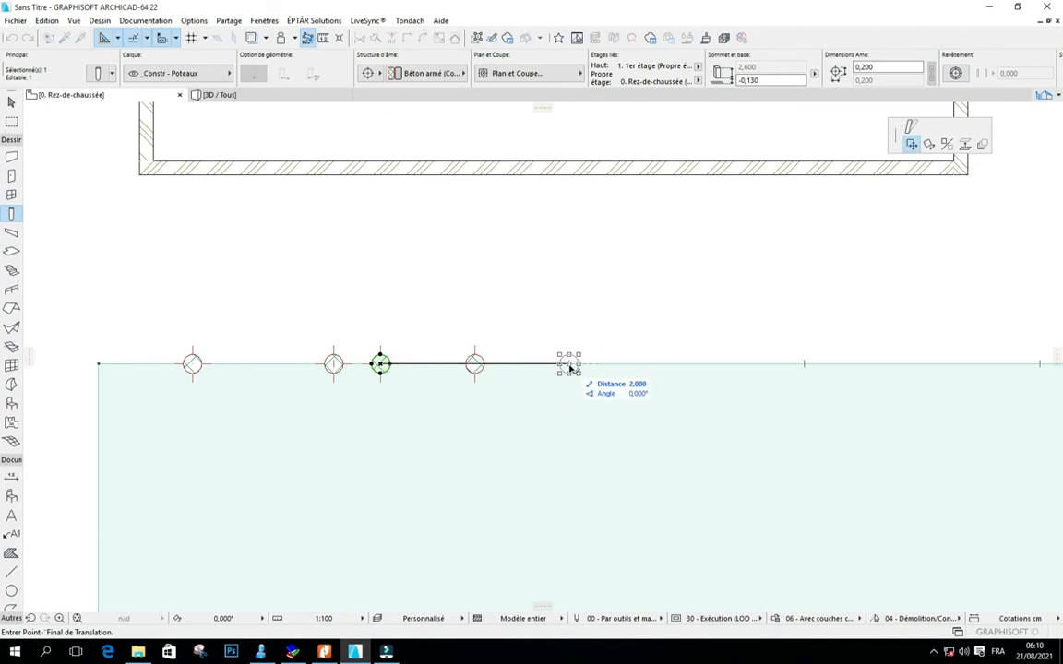
click(570, 365)
Step: Try to move the fourth column onto the third 2.5 m snap point along the slab's upper edge
shift+click(475, 363)
scroll(509, 345, down, 1)
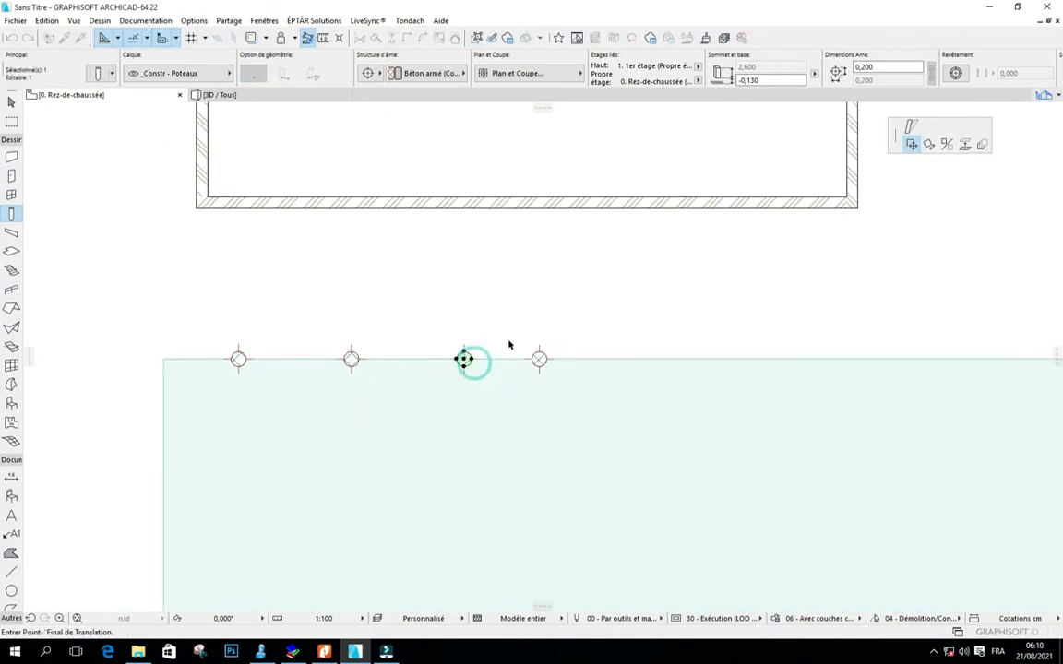
scroll(604, 362, up, 1)
middle_drag(613, 364, 532, 358)
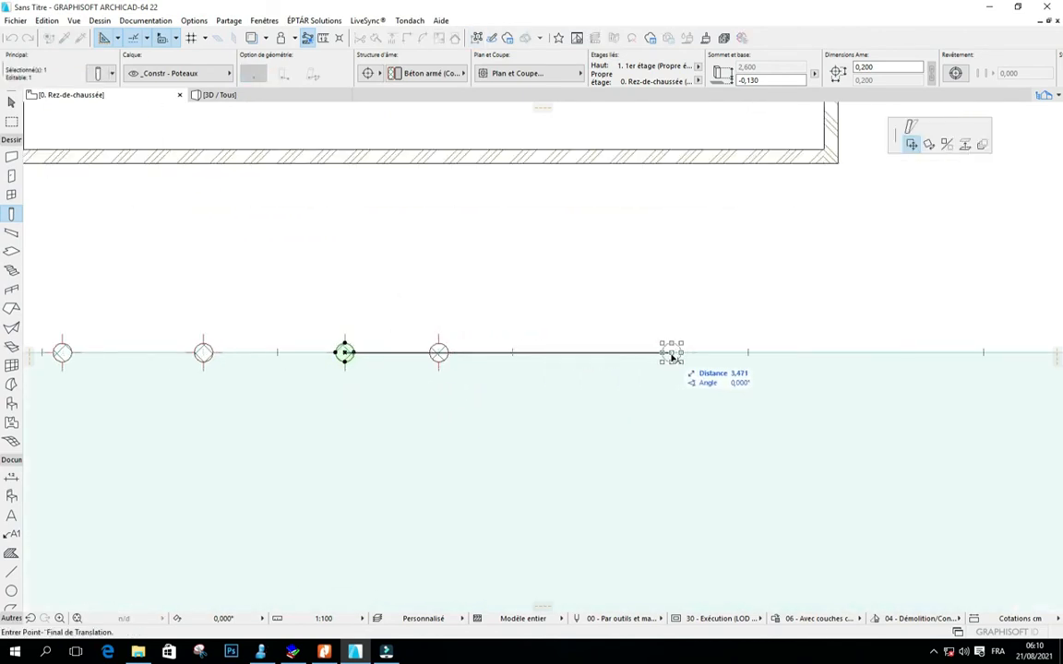
click(672, 354)
click(677, 352)
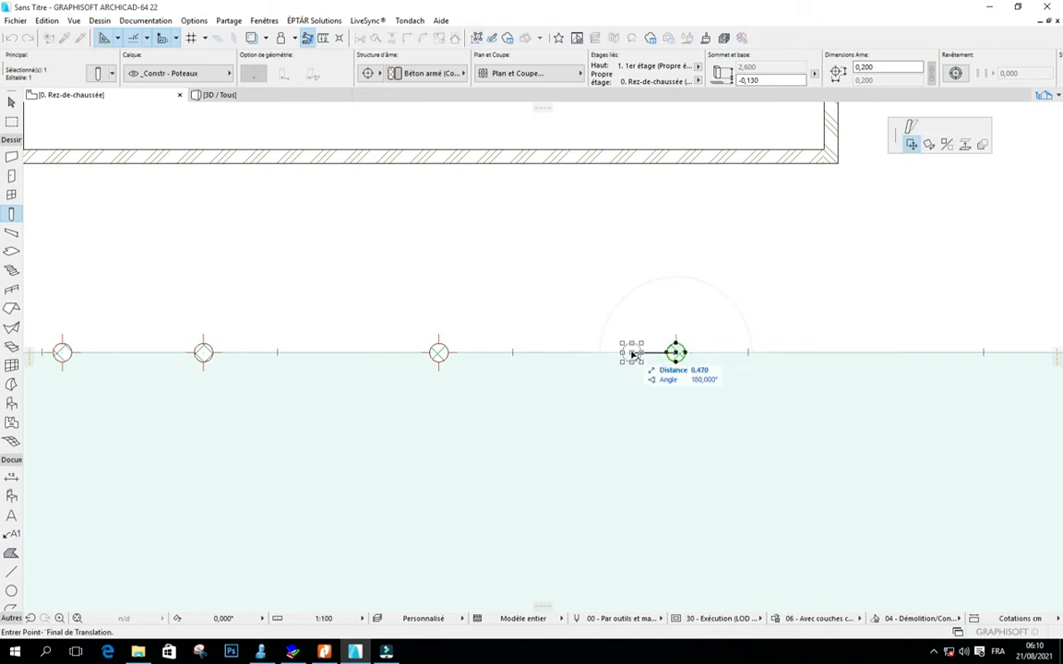
click(585, 317)
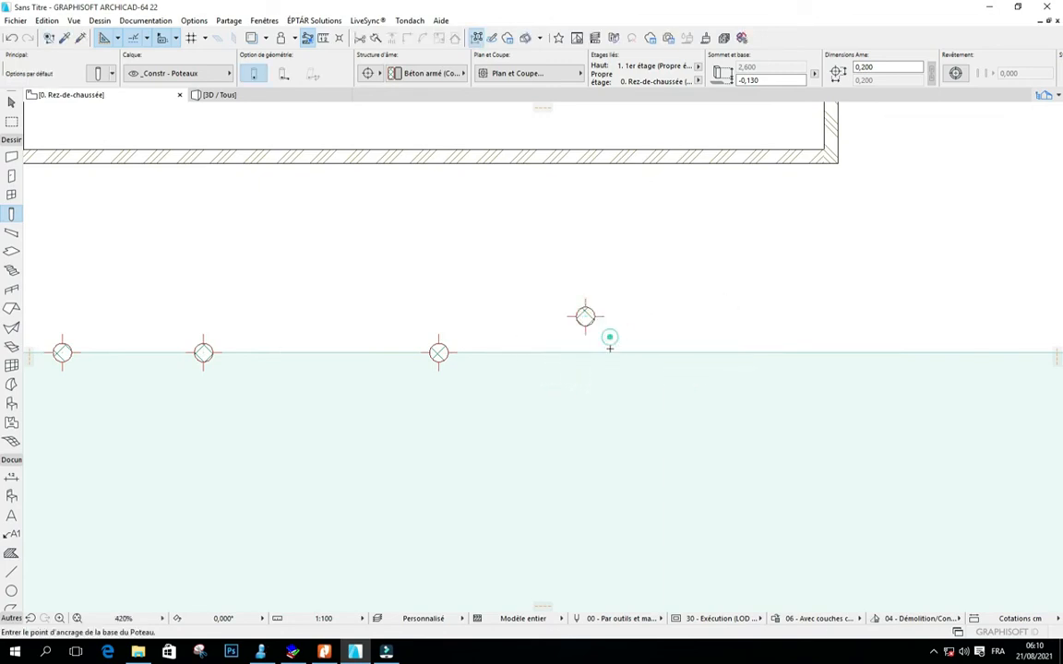
Step: Move the column lying just above the slab onto the third 2.5 m snap point from the upper edge's left corner
scroll(607, 352, down, 3)
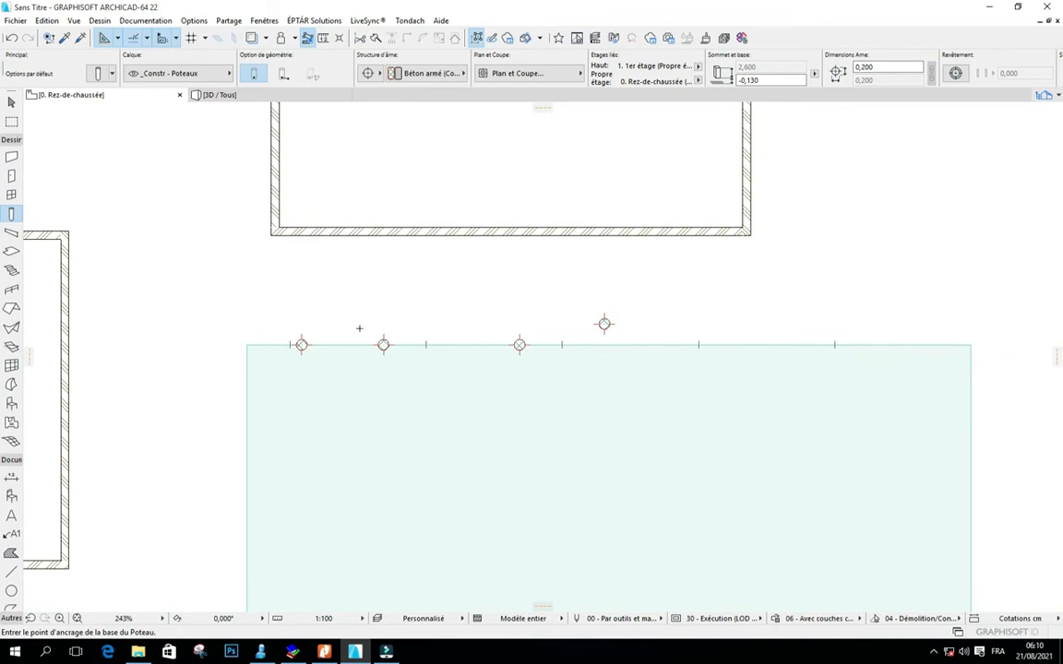
scroll(358, 330, up, 1)
scroll(268, 344, down, 1)
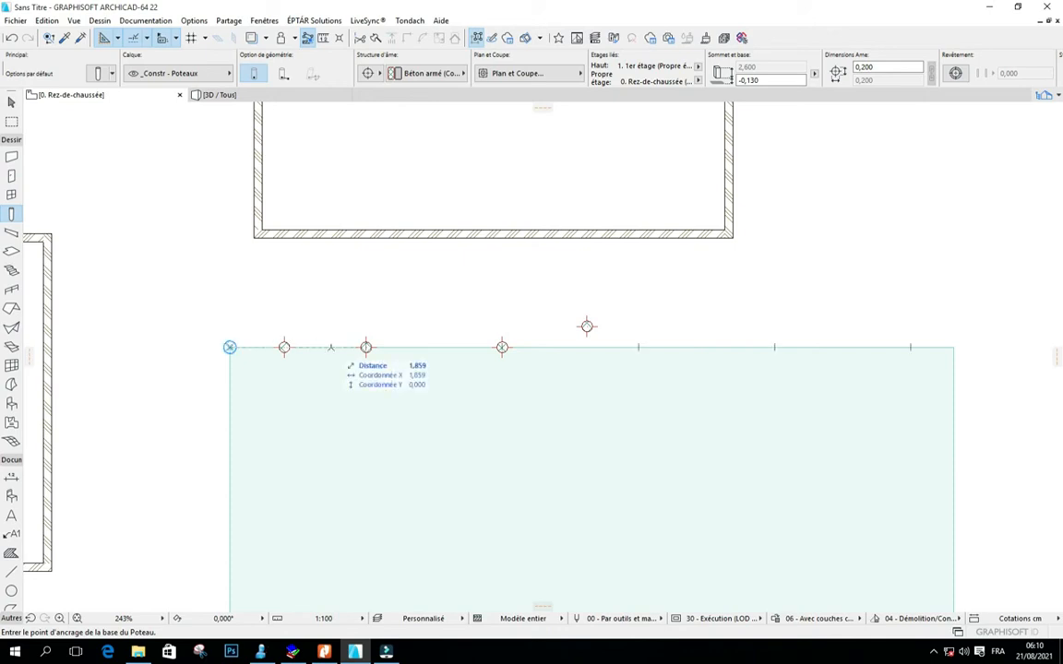
scroll(330, 347, up, 1)
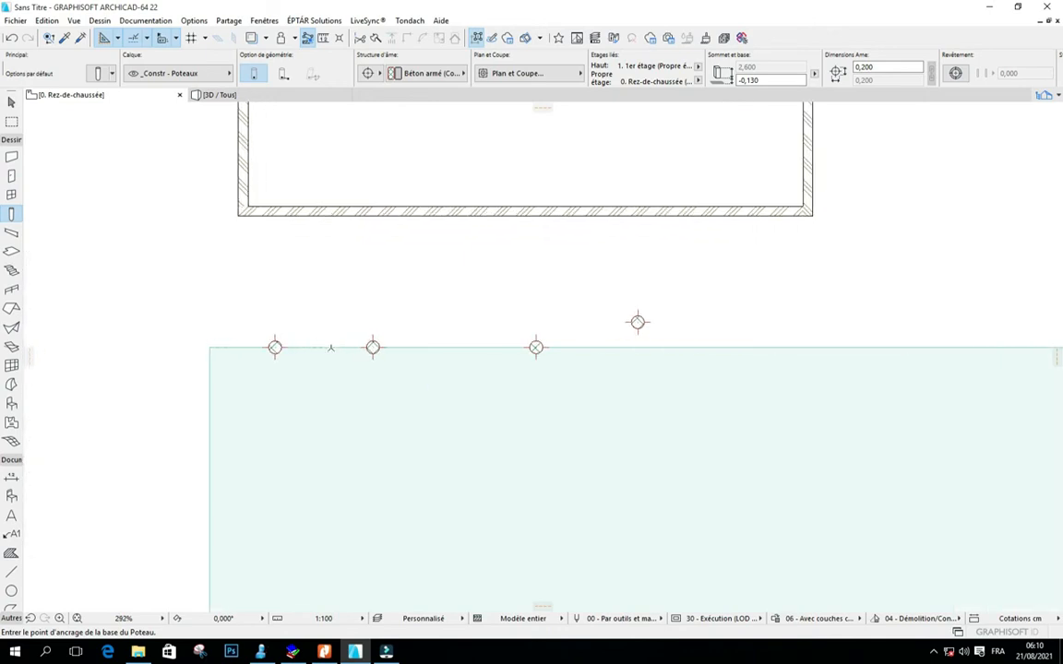
shift+click(637, 322)
click(637, 322)
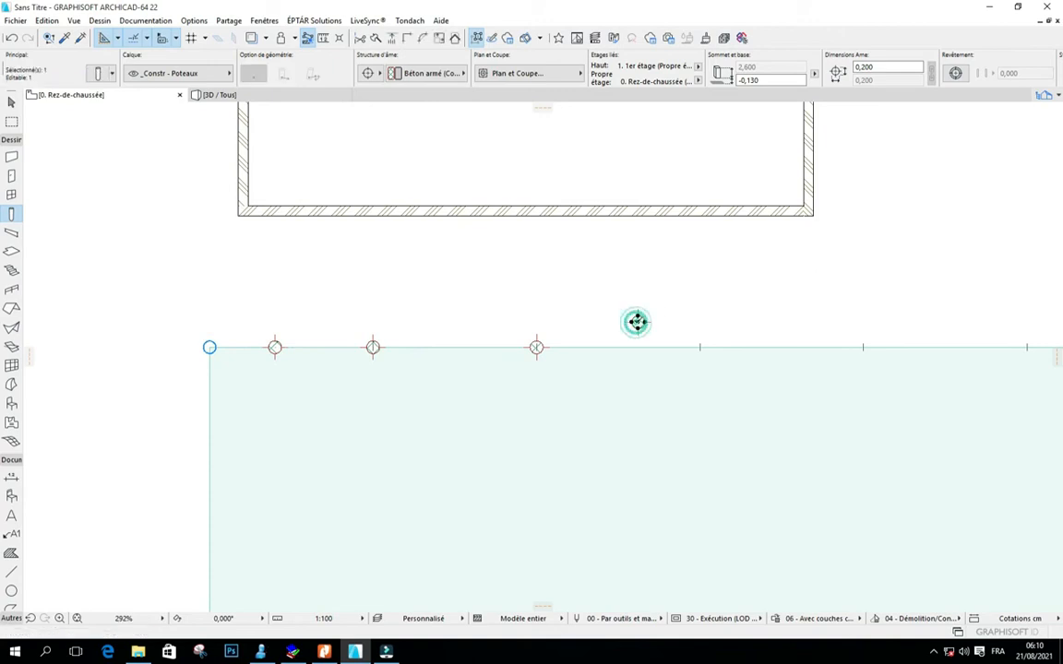
click(697, 347)
Step: Examine the 2.5 m distance snap points along the slab's upper edge, starting from its right corner and from its left corner
scroll(577, 289, down, 1)
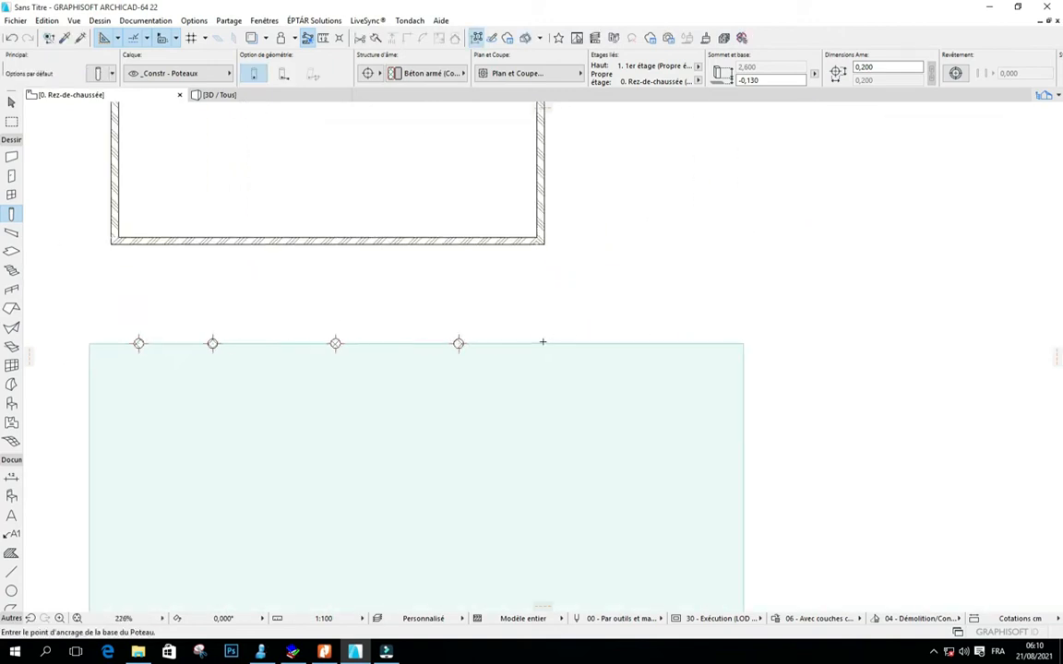
scroll(542, 342, down, 2)
scroll(499, 331, up, 2)
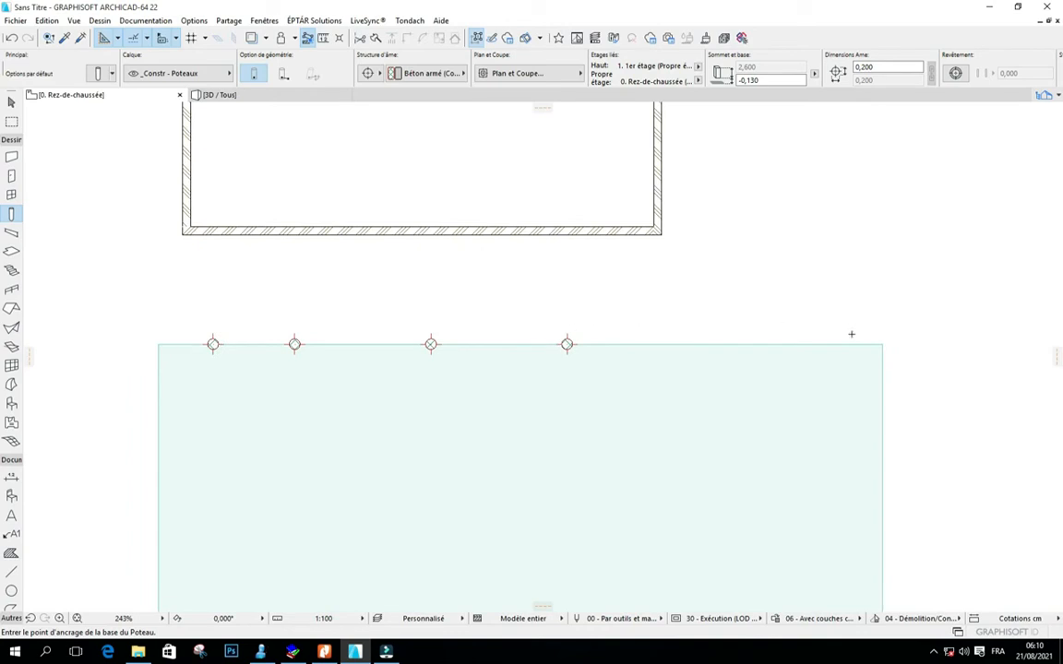
scroll(840, 338, up, 1)
scroll(789, 349, down, 2)
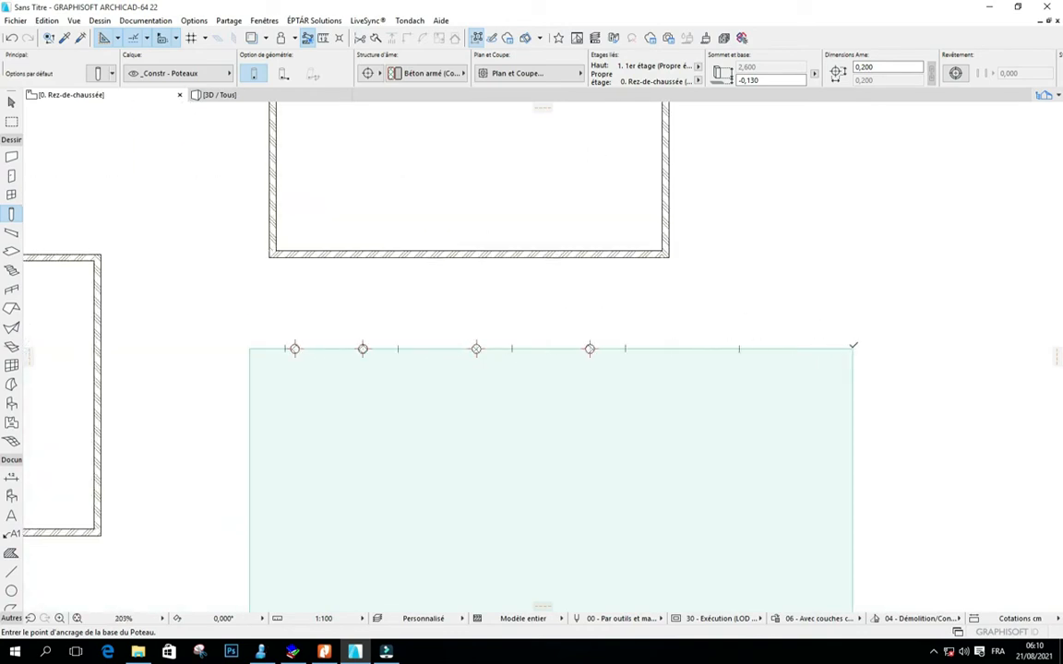
scroll(855, 347, up, 1)
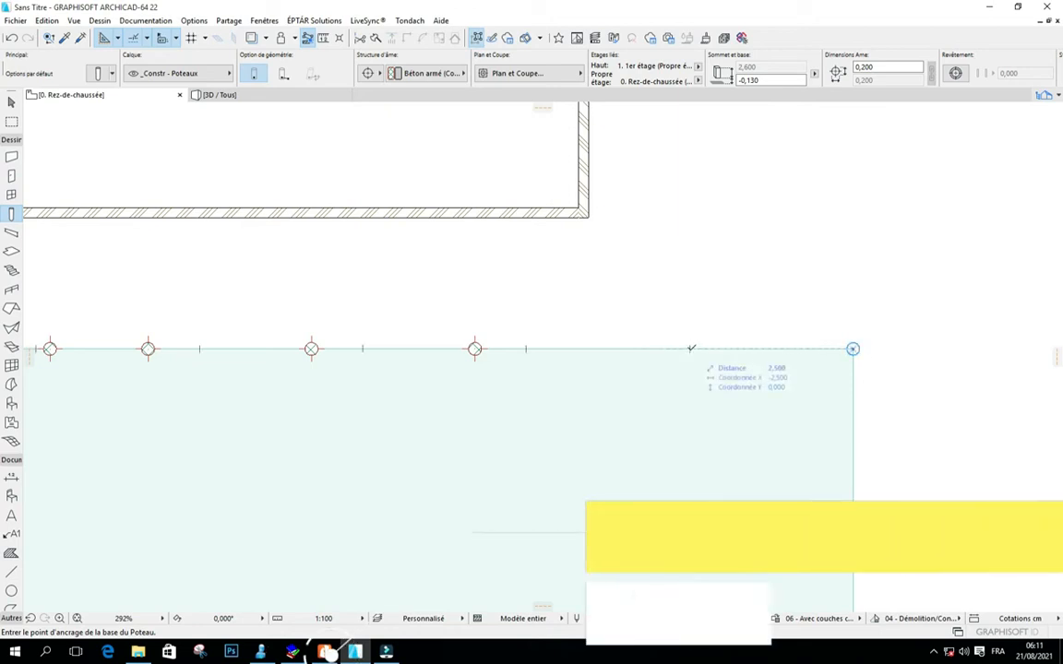
scroll(614, 350, down, 6)
scroll(265, 341, up, 7)
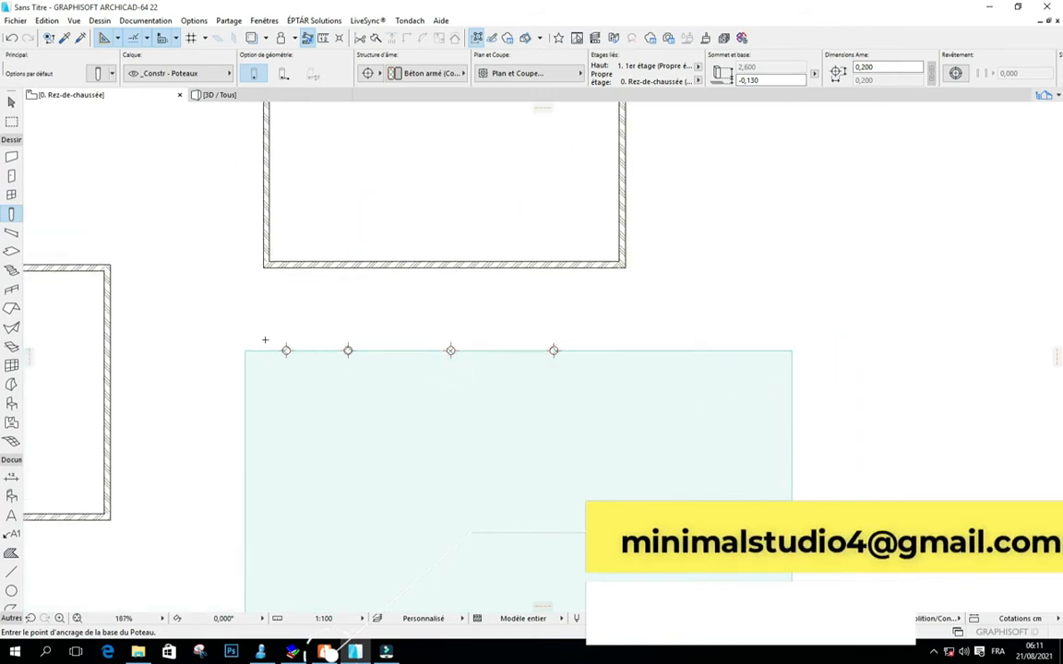
scroll(293, 355, up, 4)
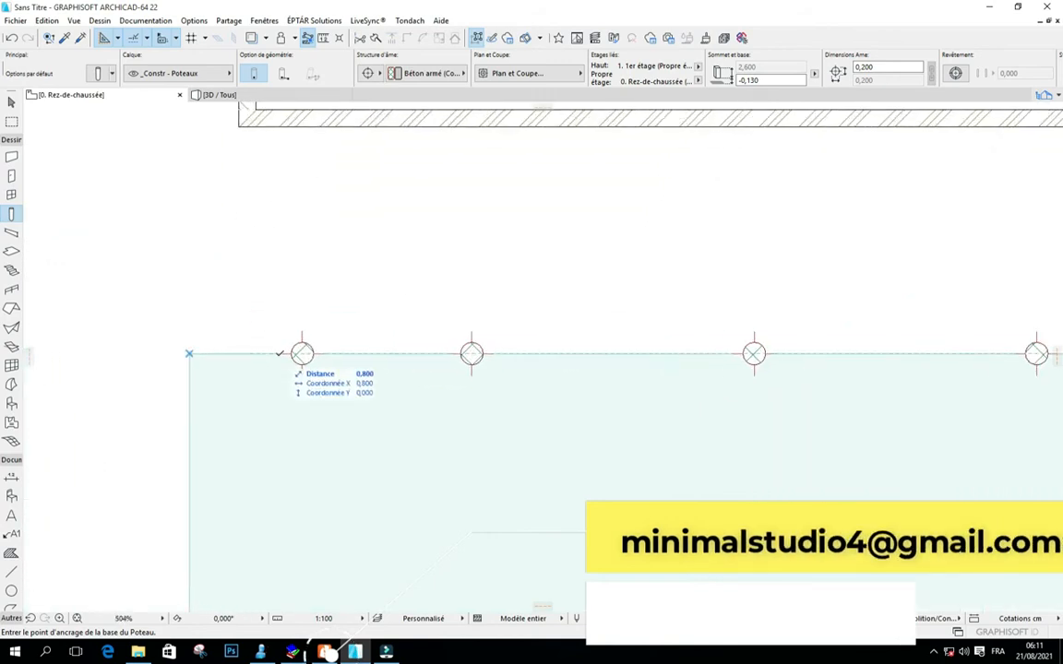
scroll(242, 297, down, 6)
scroll(833, 315, up, 5)
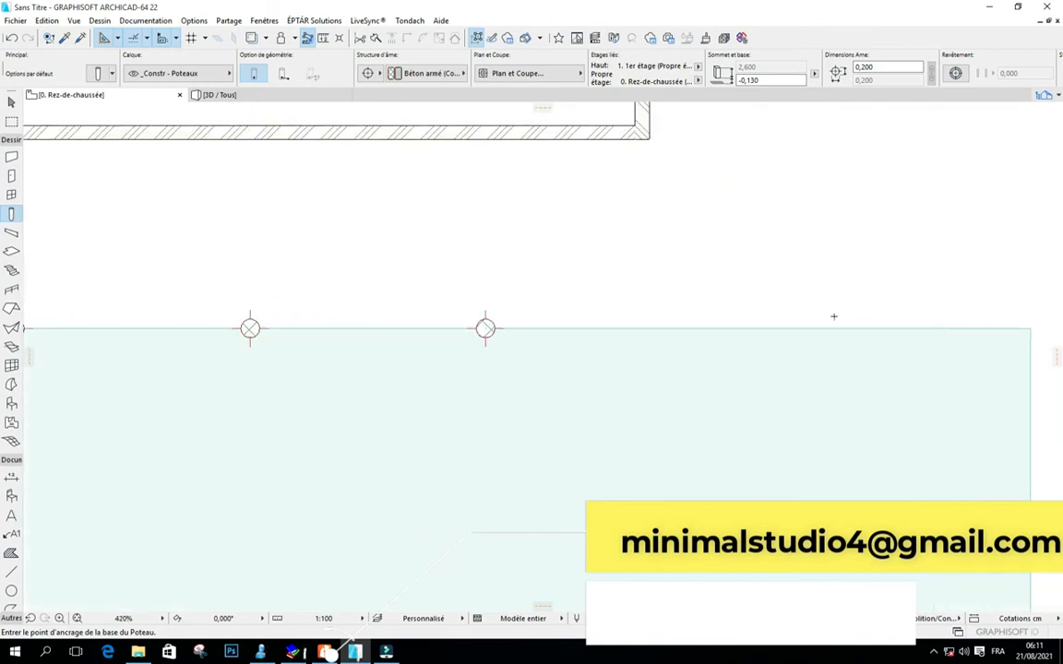
scroll(849, 320, down, 5)
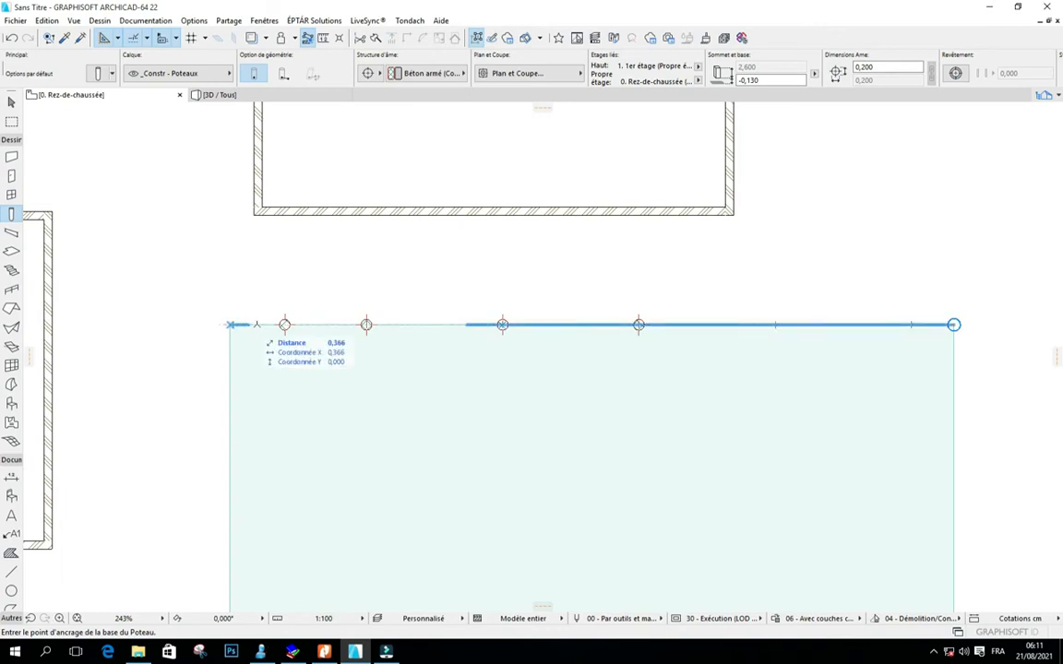
scroll(231, 324, down, 2)
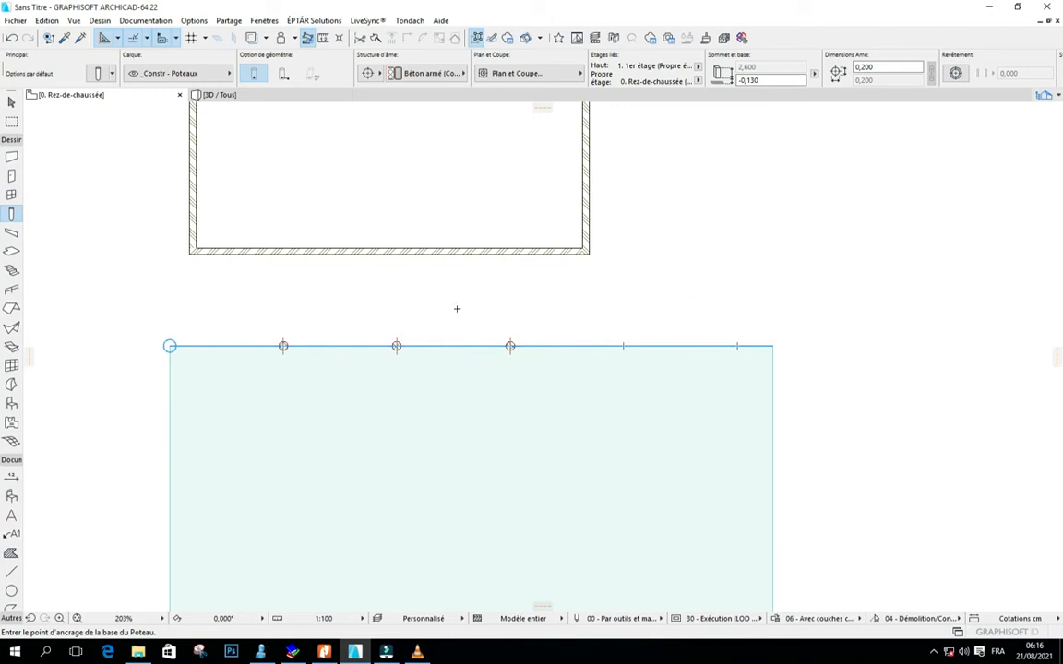
Step: Switch the snap point option to Meilleure division par distance (2,500 m)
click(140, 39)
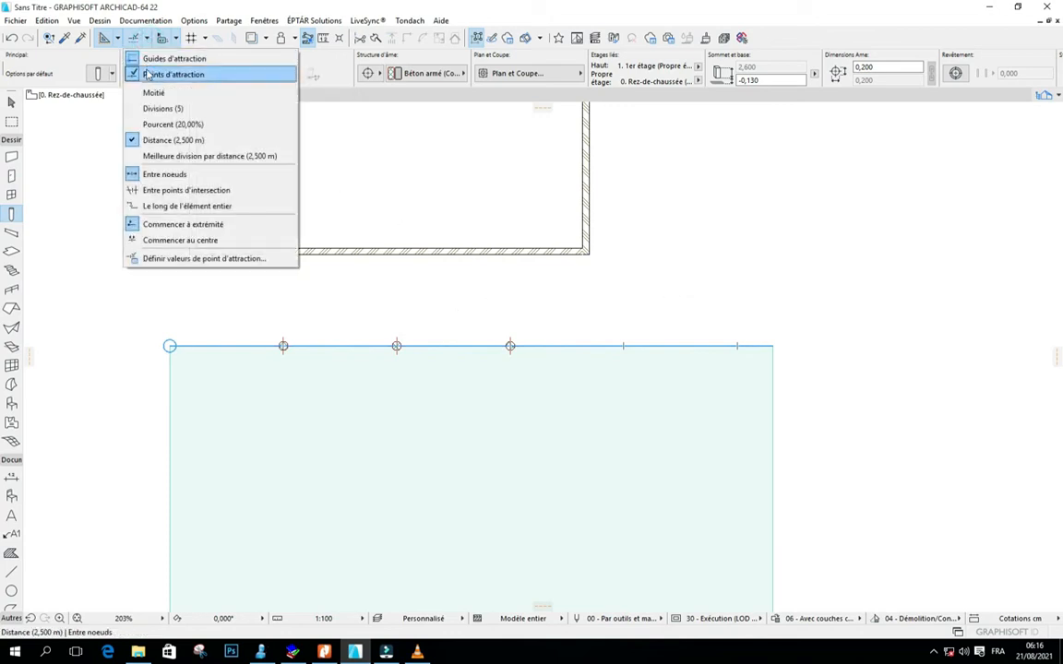
click(240, 157)
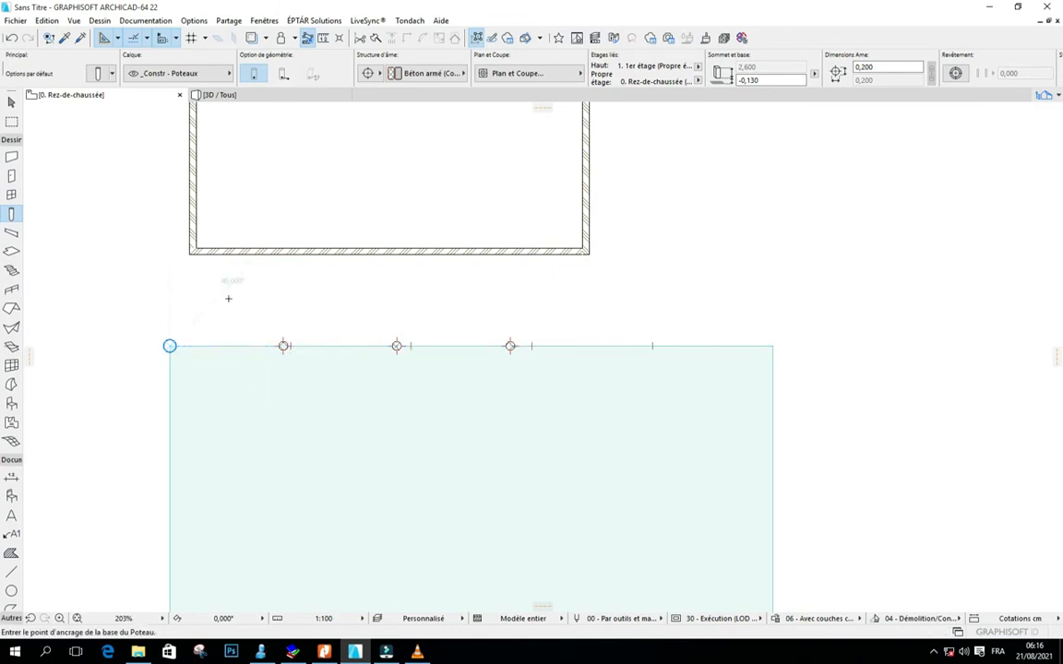
scroll(232, 303, up, 2)
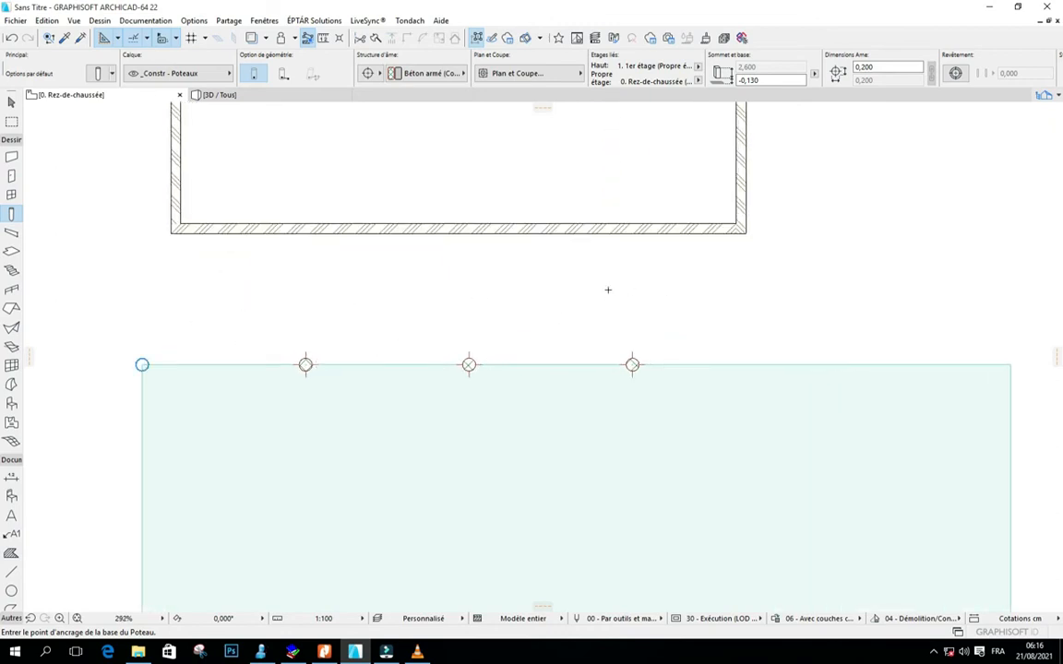
Step: Examine the best-division snap points along the slab's upper edge and compare their spacing with the columns placed every 2.5 m
scroll(609, 289, down, 2)
scroll(379, 296, up, 1)
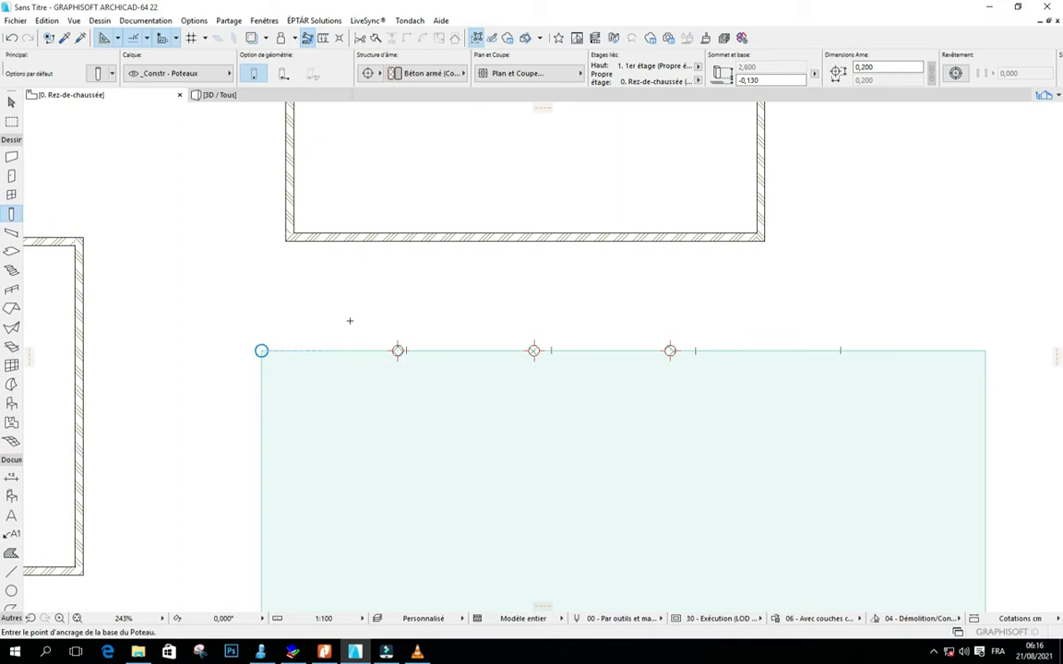
scroll(626, 305, up, 2)
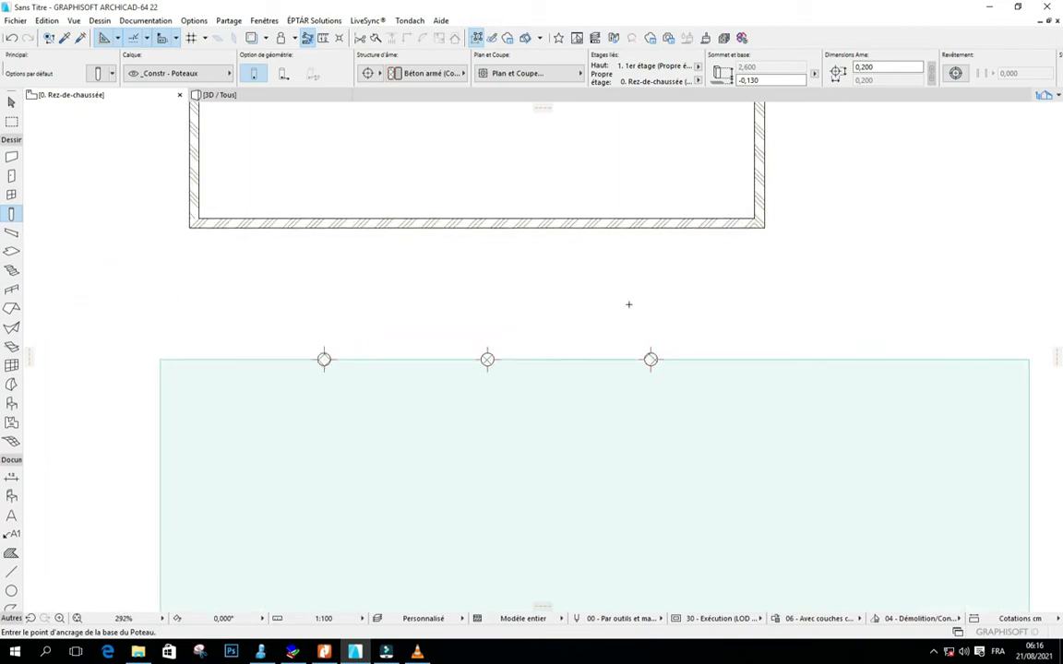
scroll(309, 294, down, 2)
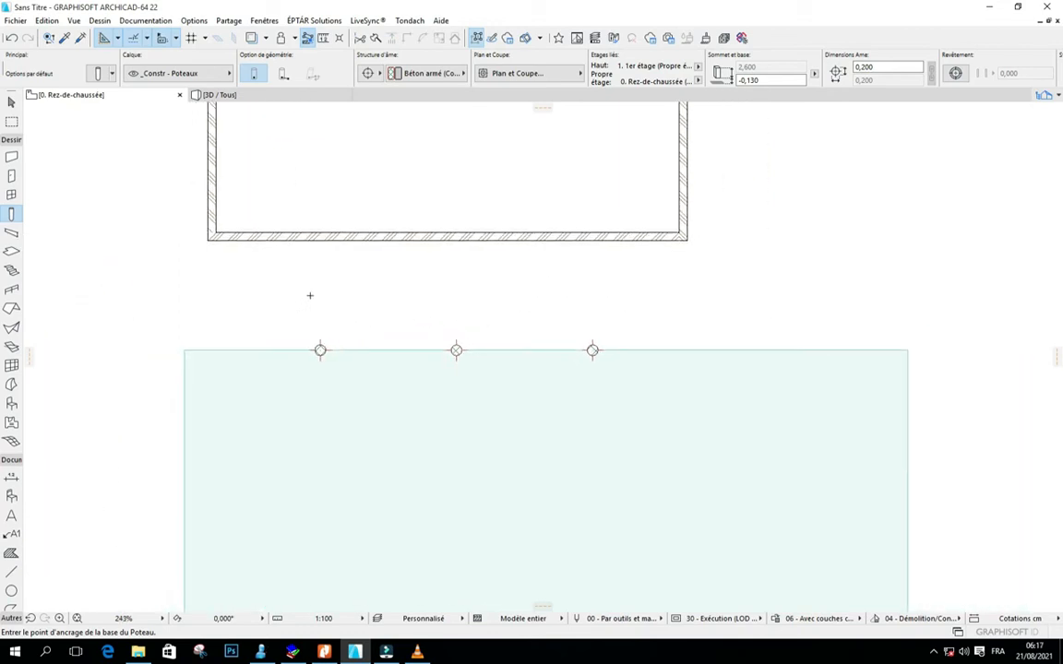
scroll(437, 282, down, 5)
scroll(516, 278, up, 4)
scroll(515, 278, down, 2)
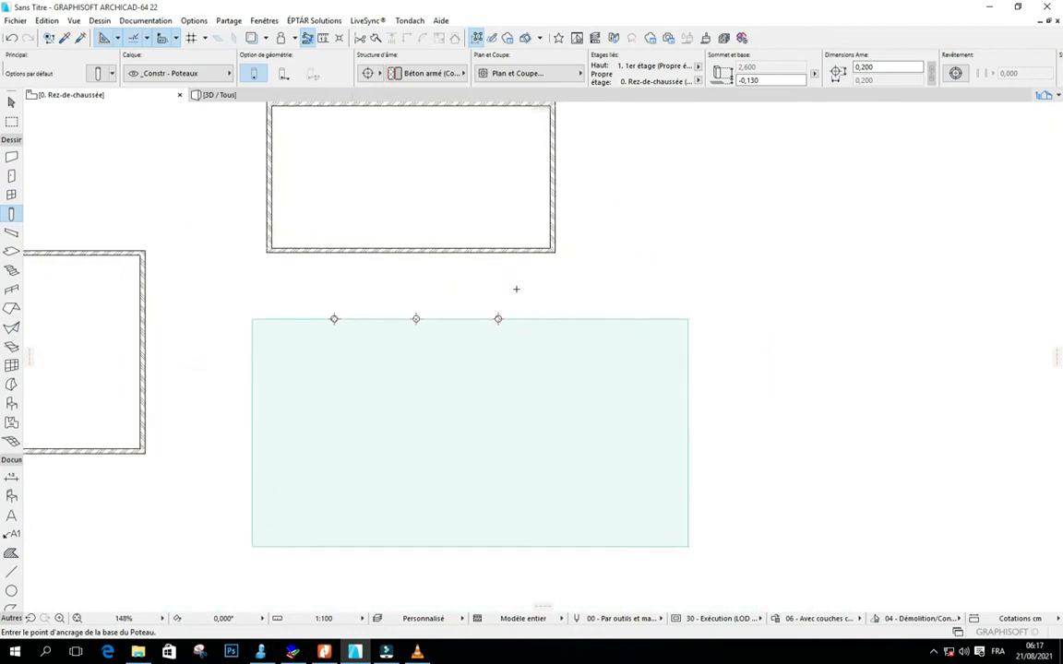
scroll(516, 290, up, 3)
scroll(533, 249, down, 3)
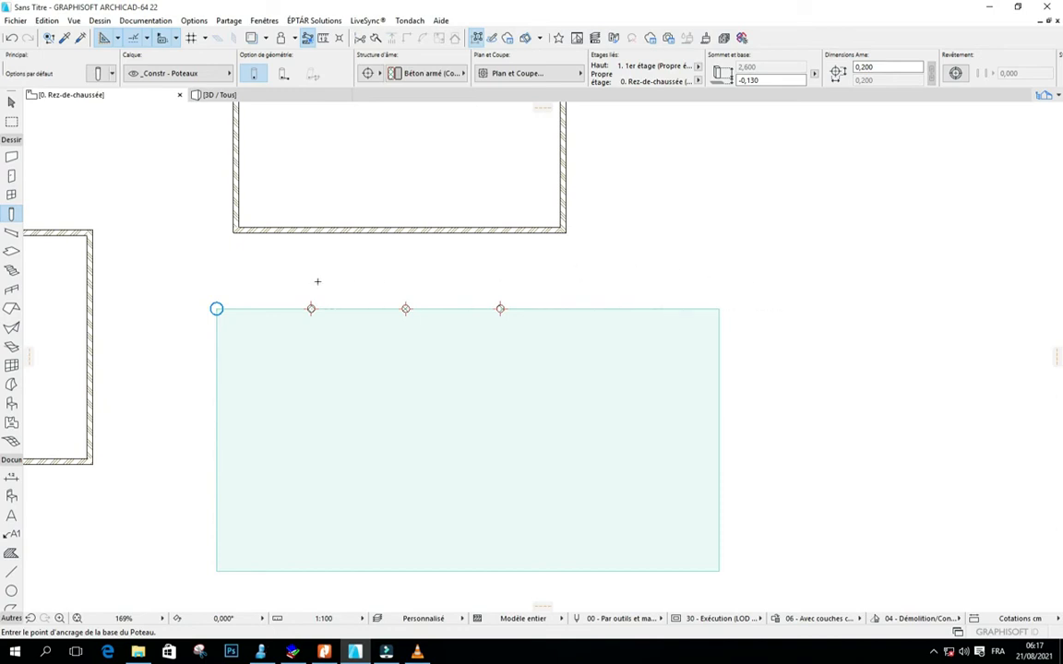
scroll(318, 281, up, 2)
scroll(316, 280, down, 3)
scroll(370, 291, up, 1)
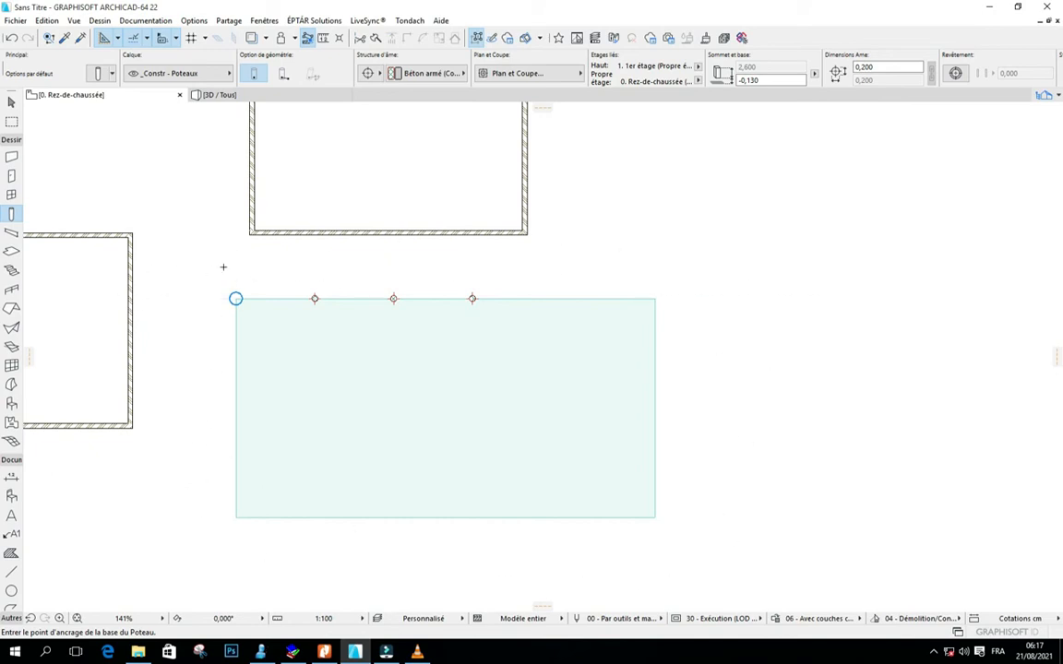
scroll(222, 267, up, 1)
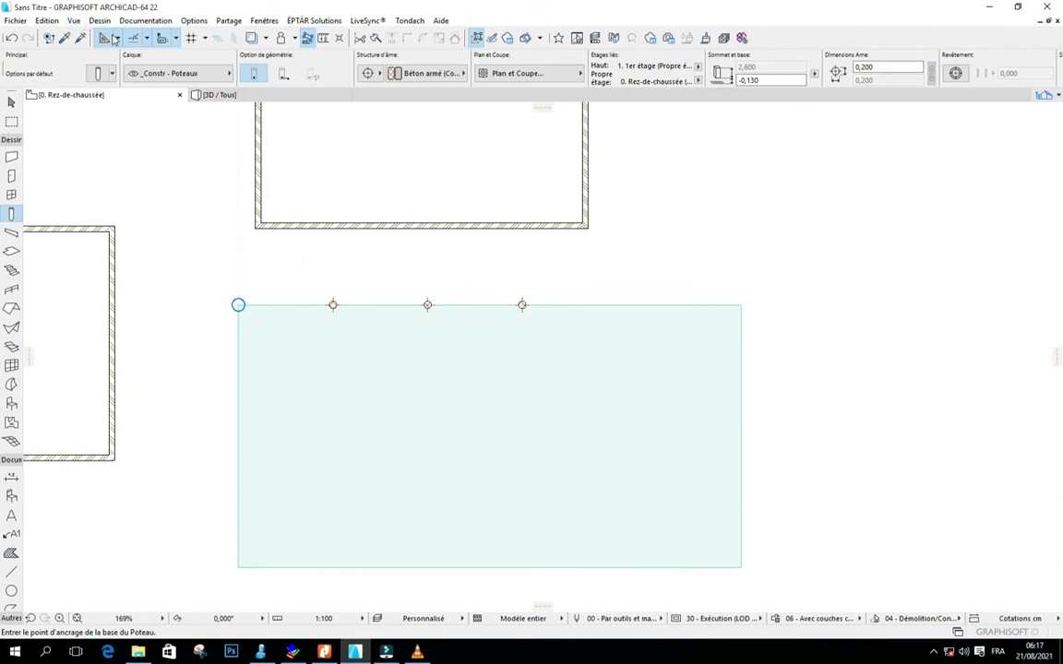
Step: Generate the snap points along the whole element with Le long de l'élément entier and check them around the slab's outline
click(146, 38)
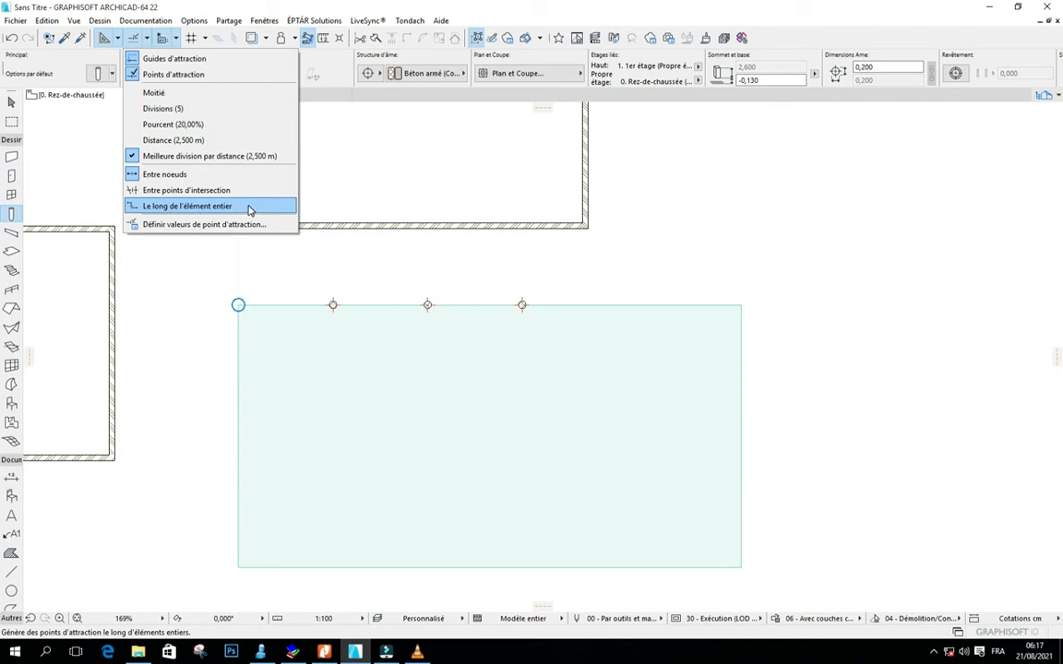
click(189, 206)
scroll(368, 249, down, 1)
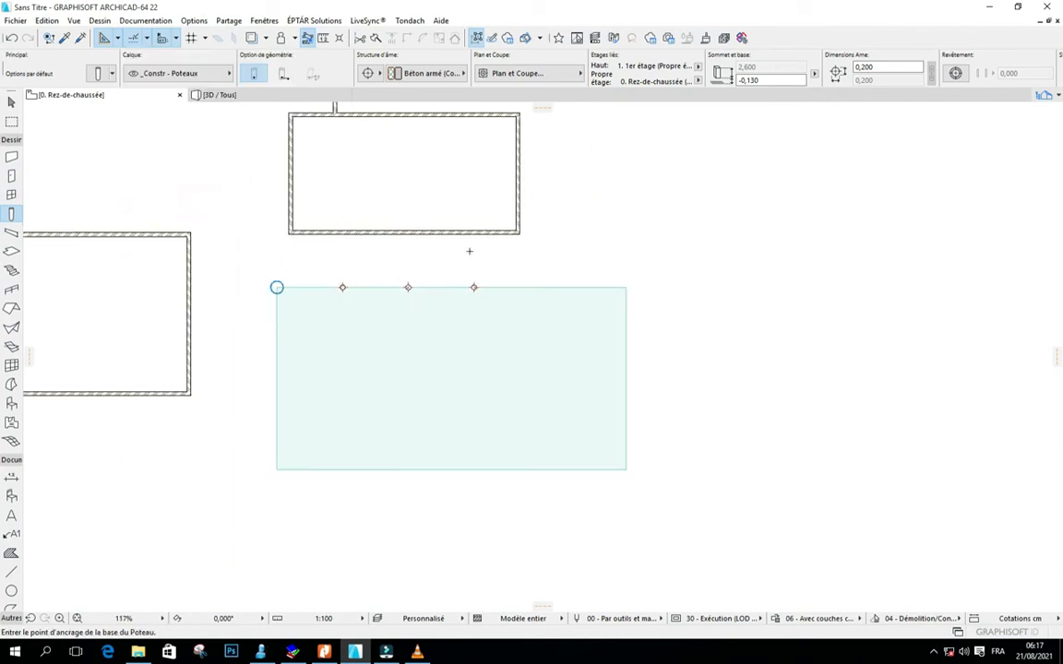
scroll(468, 249, up, 2)
scroll(561, 270, down, 1)
scroll(538, 266, up, 1)
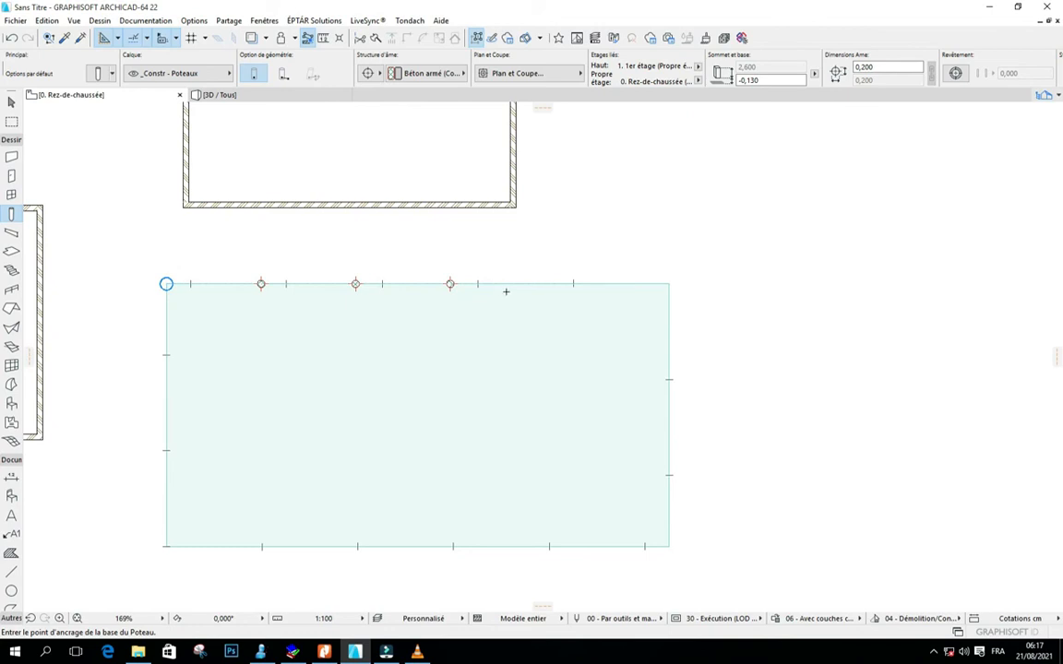
scroll(581, 260, down, 1)
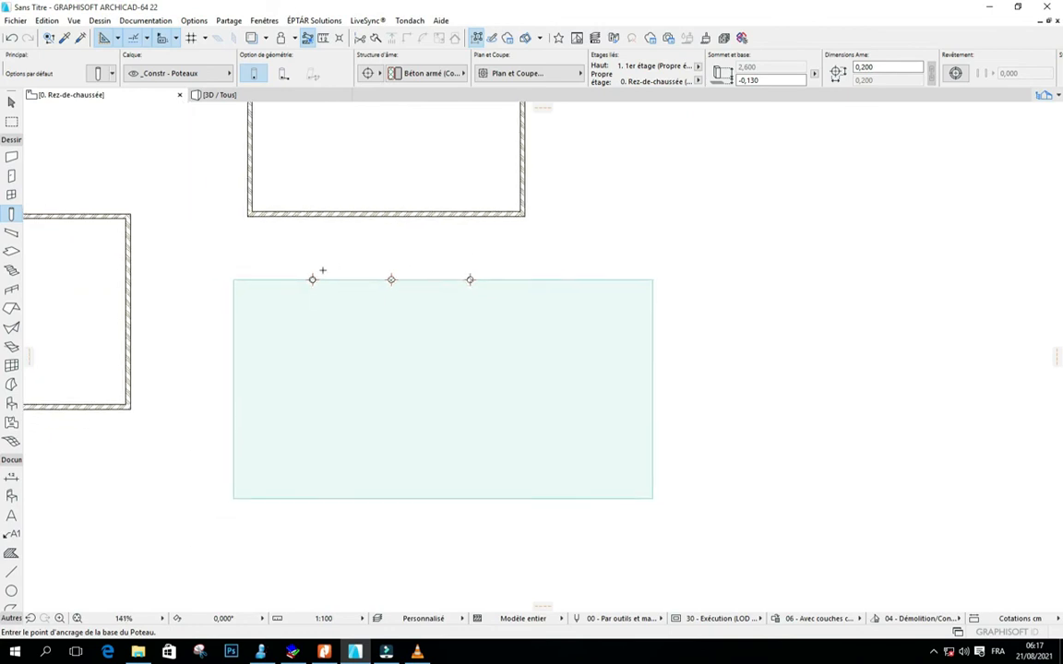
scroll(305, 273, up, 1)
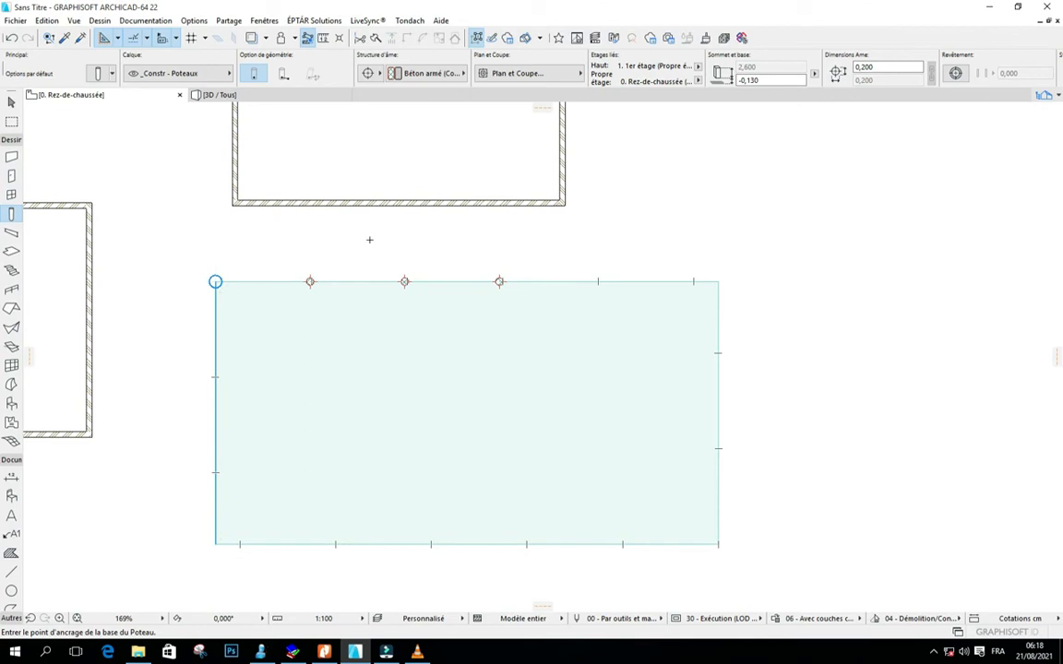
scroll(461, 277, down, 5)
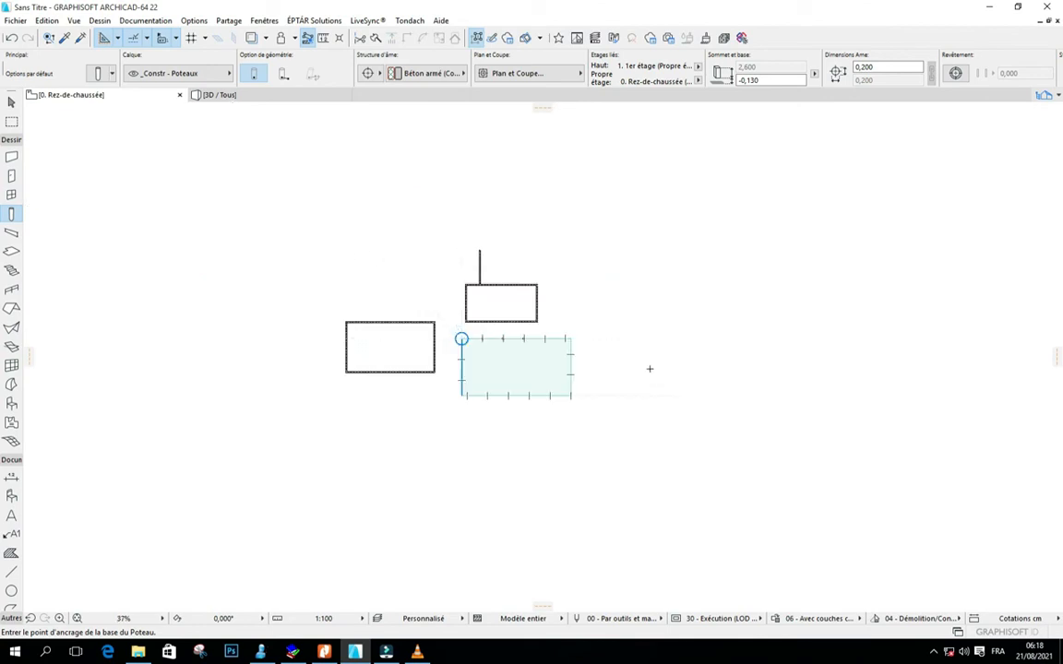
scroll(456, 314, down, 1)
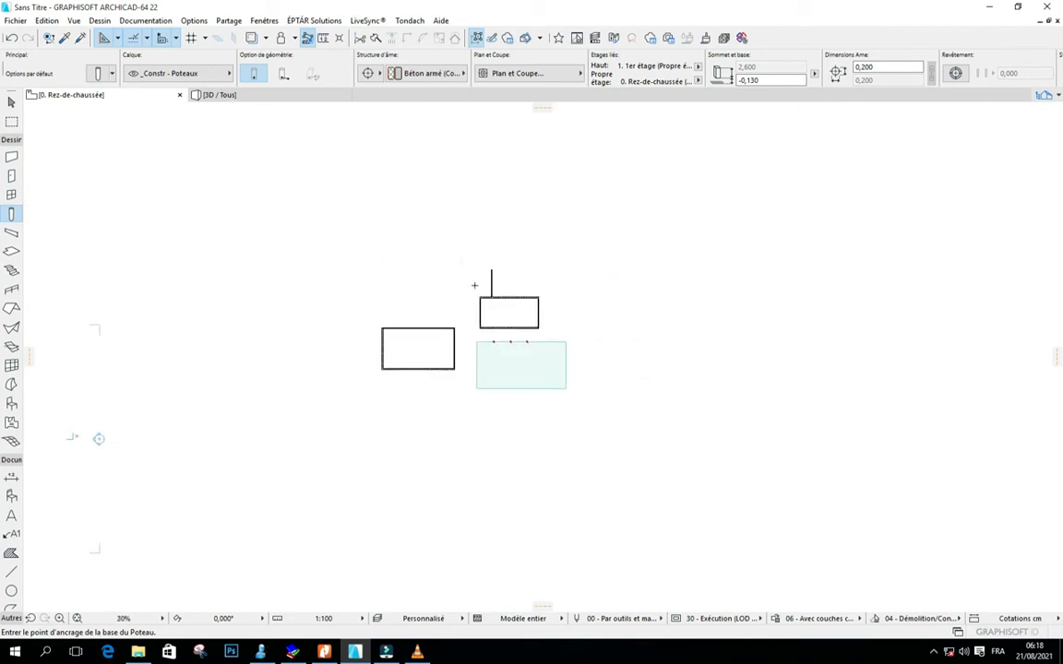
scroll(474, 284, up, 4)
scroll(482, 295, down, 2)
scroll(483, 295, up, 1)
scroll(483, 292, up, 3)
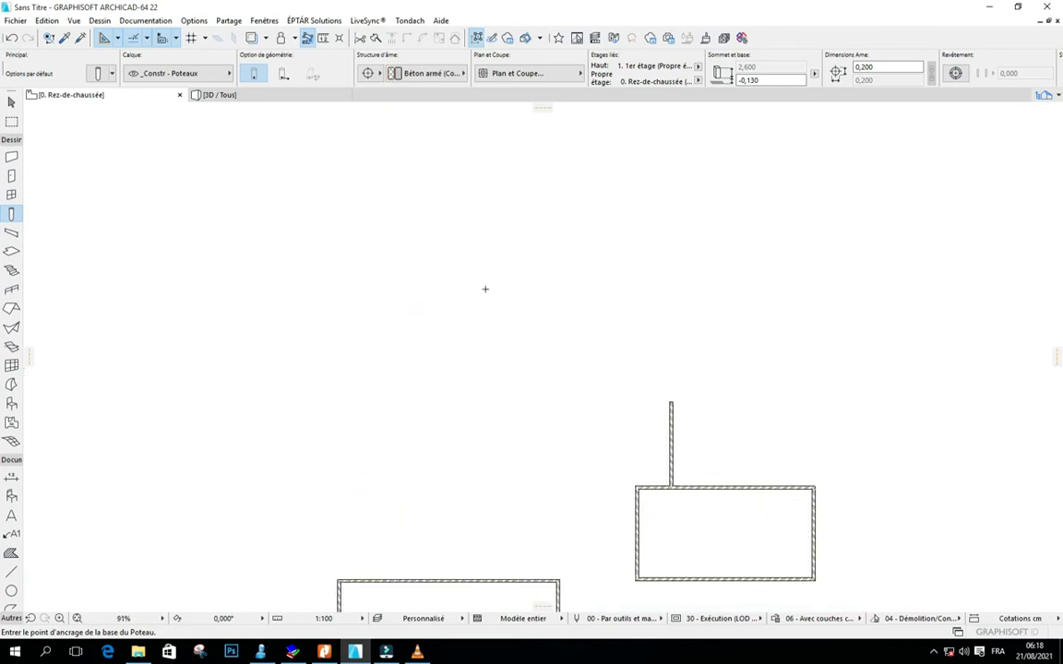
scroll(441, 356, down, 2)
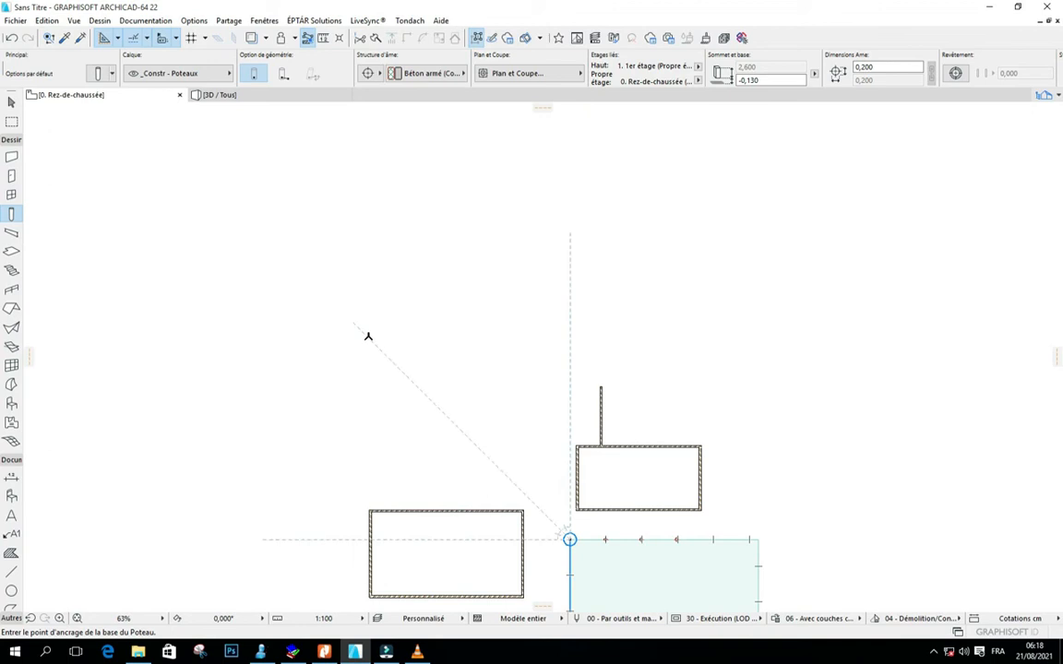
scroll(383, 303, up, 5)
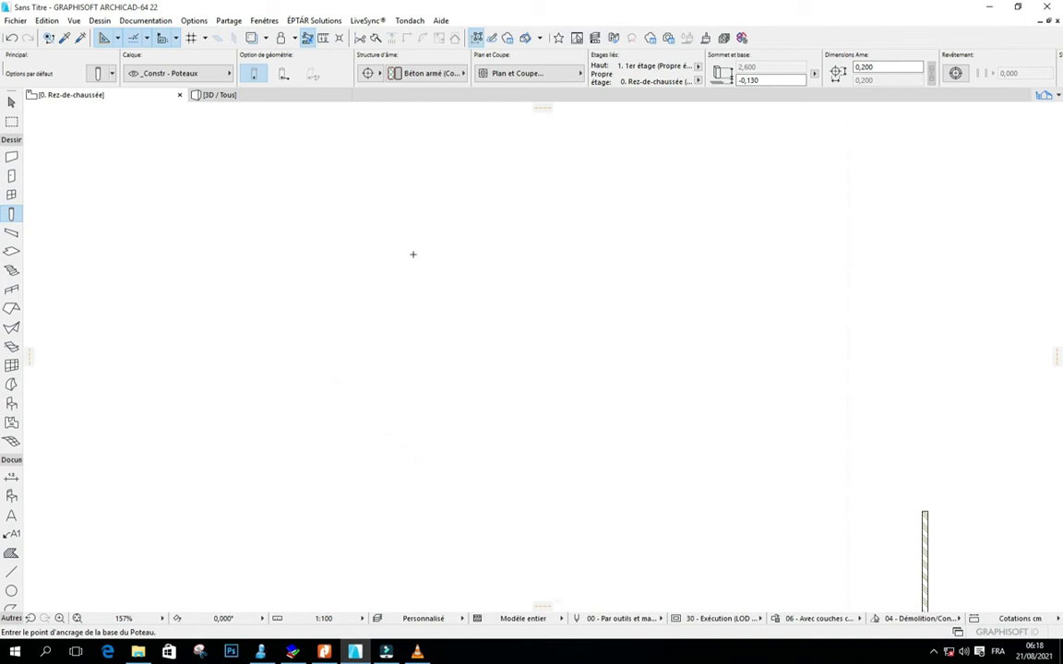
scroll(413, 254, down, 3)
scroll(422, 254, up, 4)
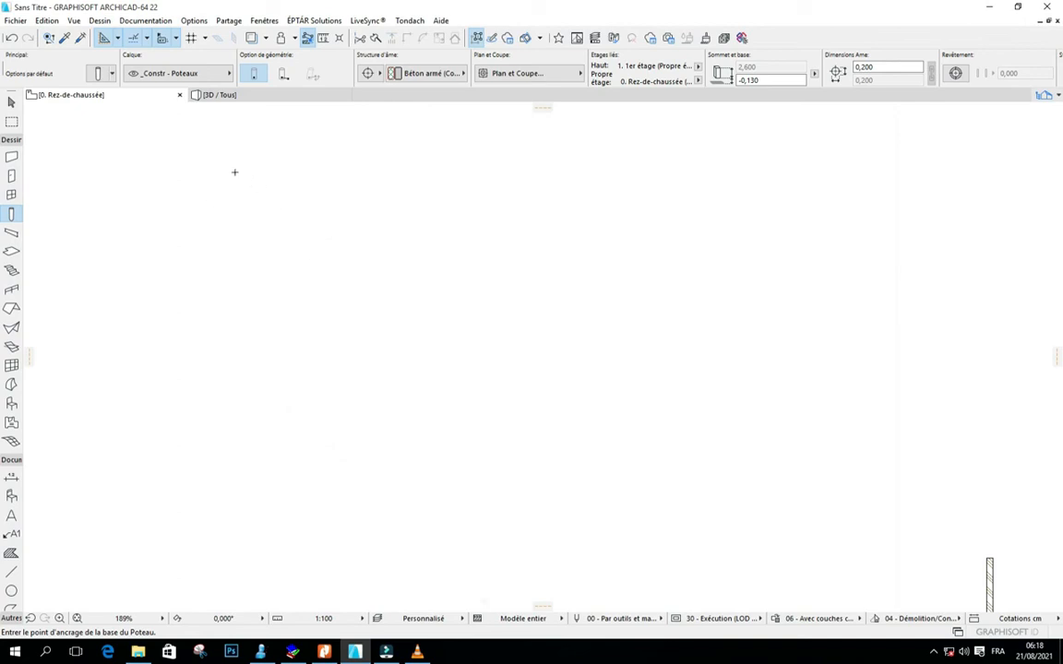
Step: Display the construction grid on the ground-floor plan with Affichage Grille de construction
click(73, 20)
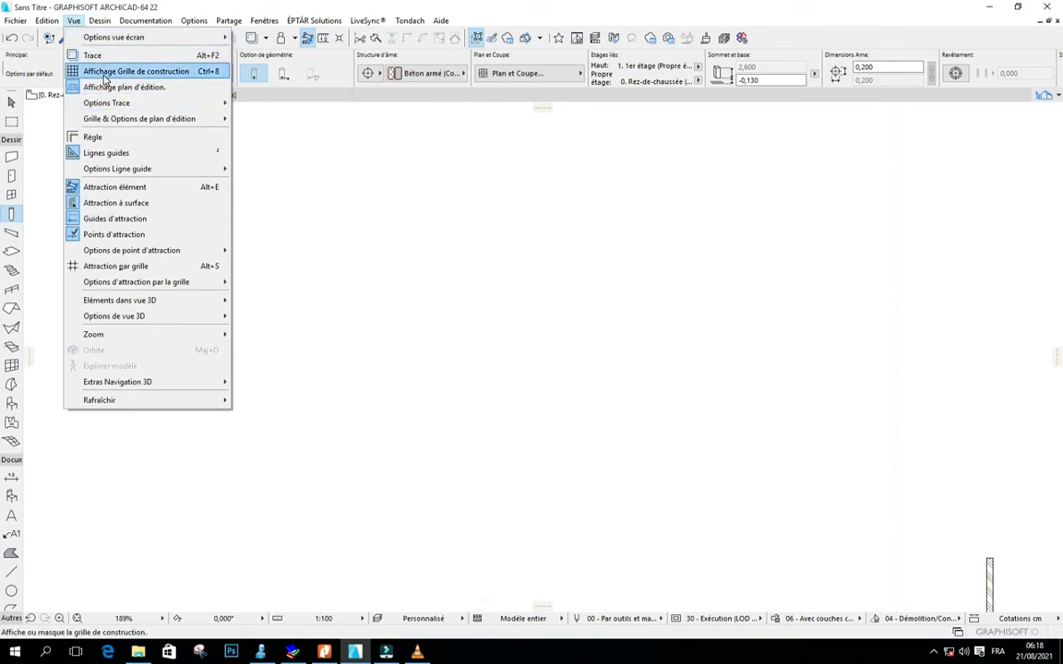
click(160, 77)
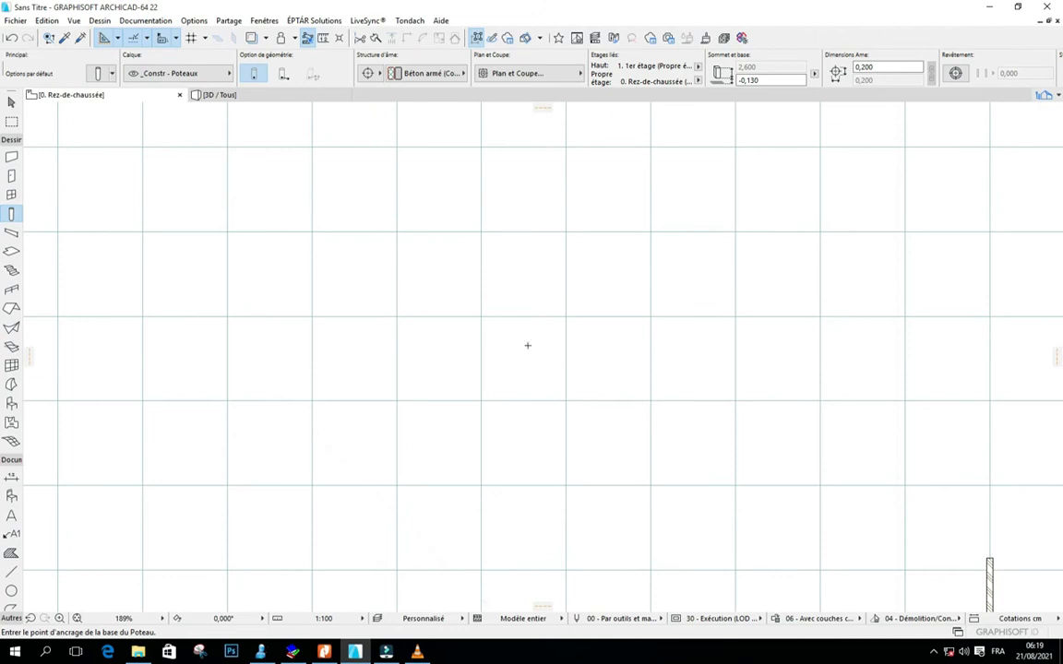
scroll(527, 346, down, 8)
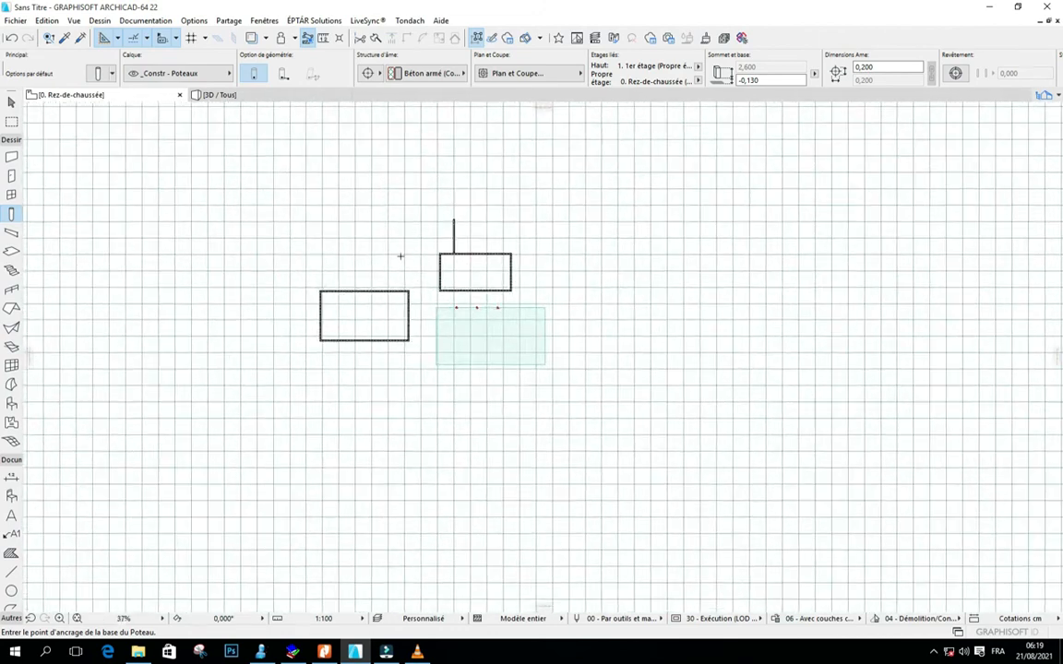
Step: Examine the construction grid around the walls, slab and columns at several zoom levels
scroll(397, 251, up, 3)
scroll(301, 225, down, 6)
scroll(299, 224, up, 2)
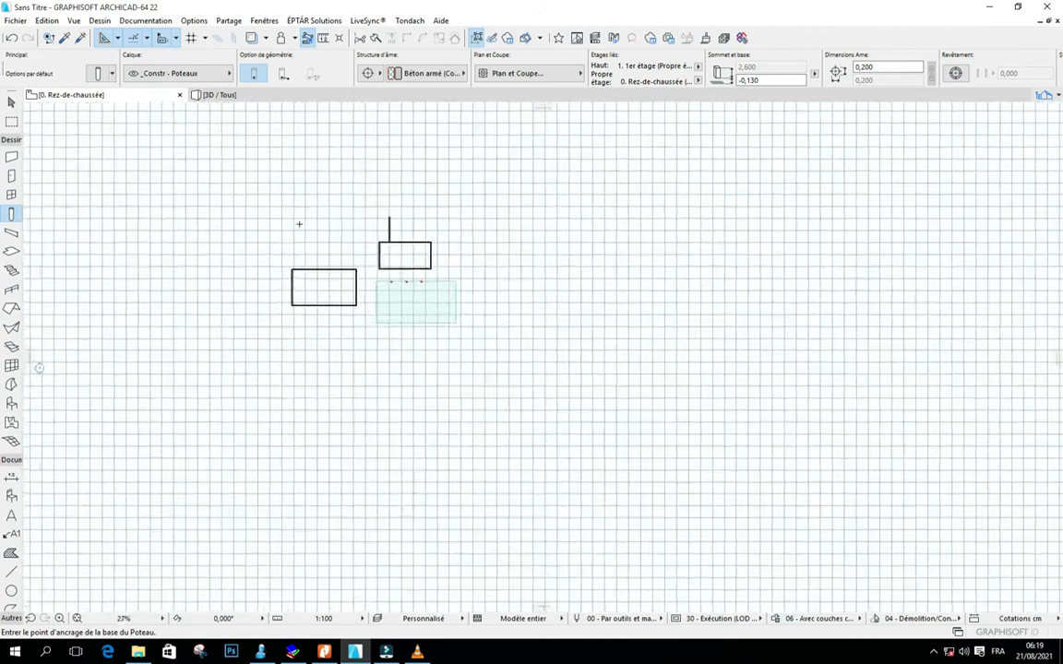
scroll(299, 224, up, 3)
scroll(299, 228, down, 3)
scroll(287, 221, up, 2)
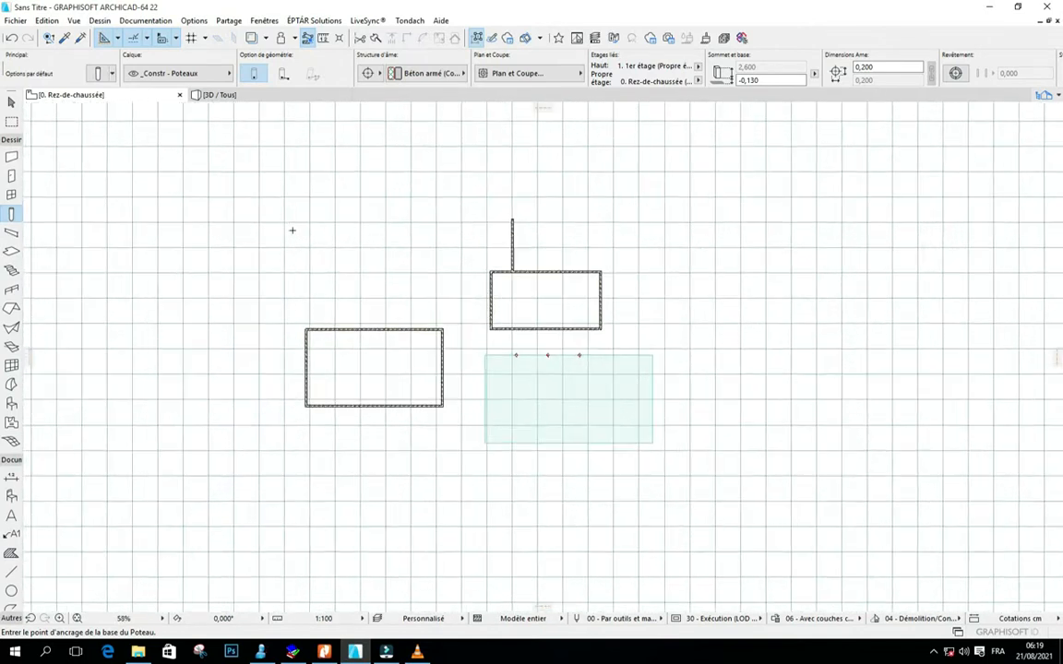
scroll(291, 230, up, 1)
scroll(365, 230, down, 2)
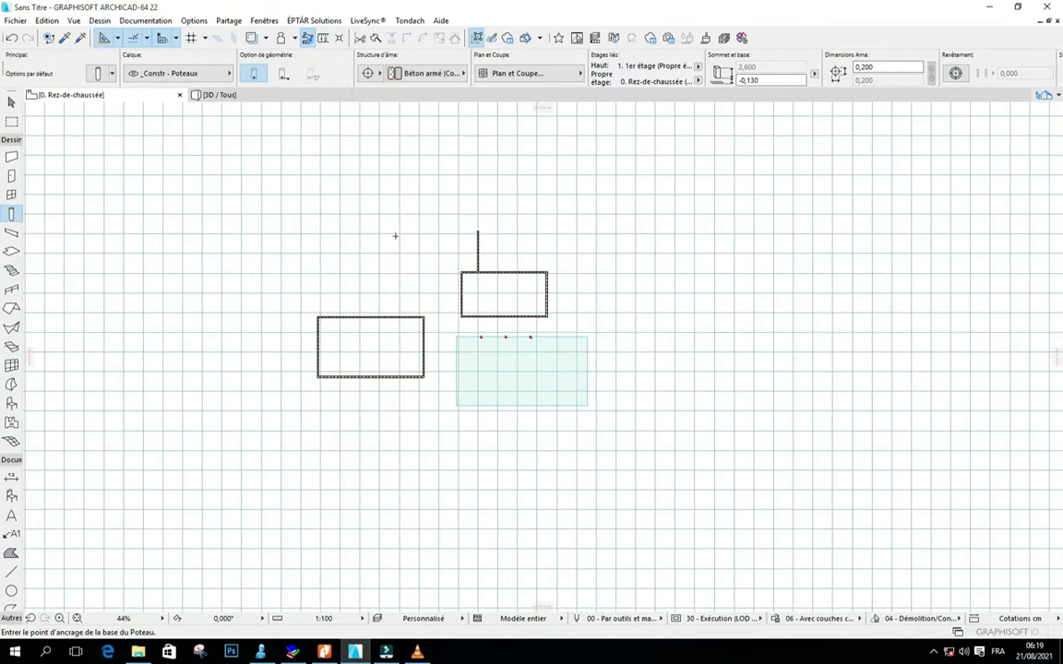
scroll(346, 225, down, 1)
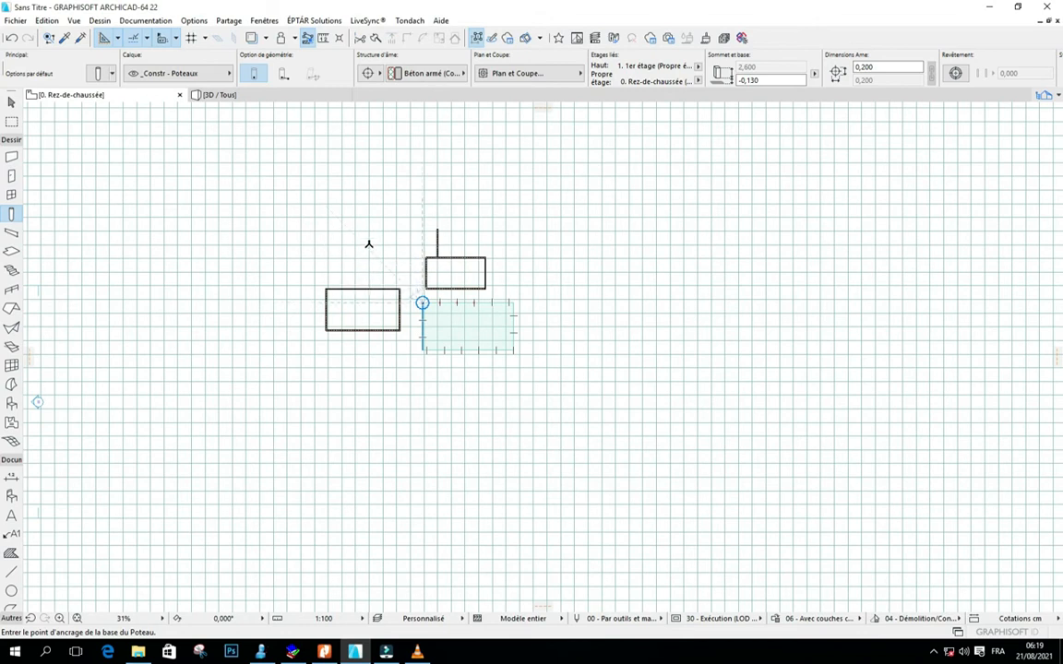
scroll(361, 248, up, 4)
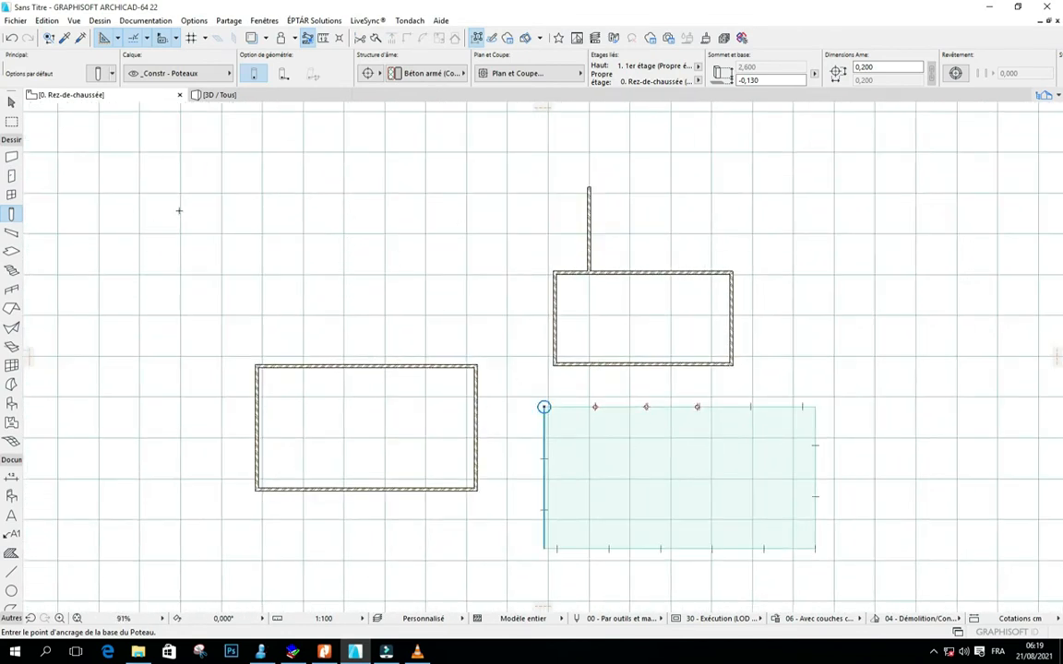
scroll(543, 216, down, 3)
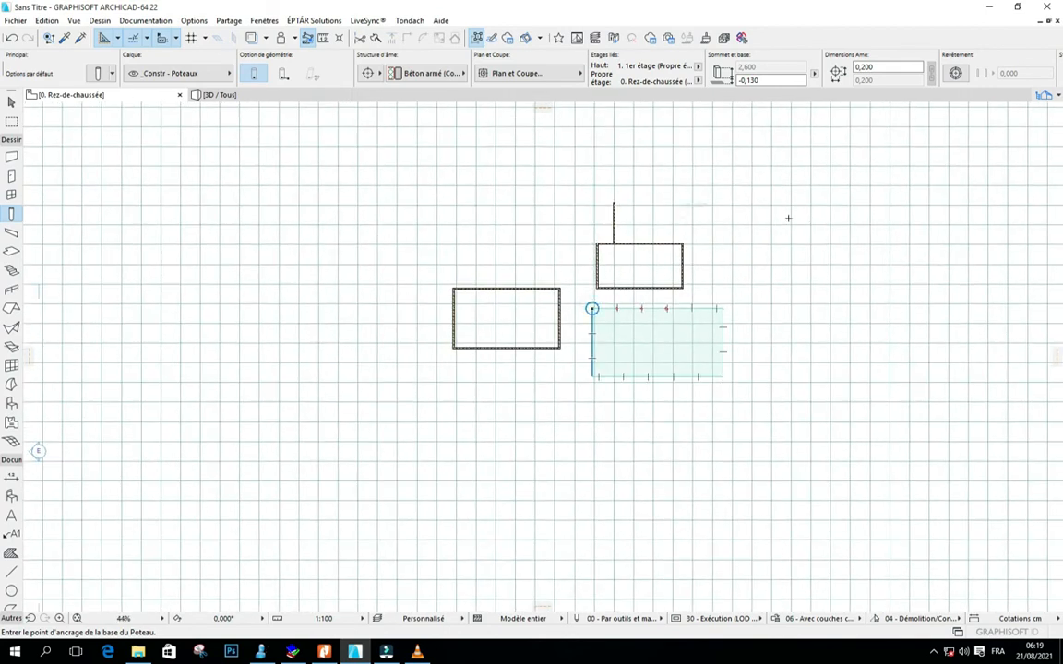
scroll(788, 217, up, 2)
scroll(639, 328, down, 1)
scroll(425, 208, up, 1)
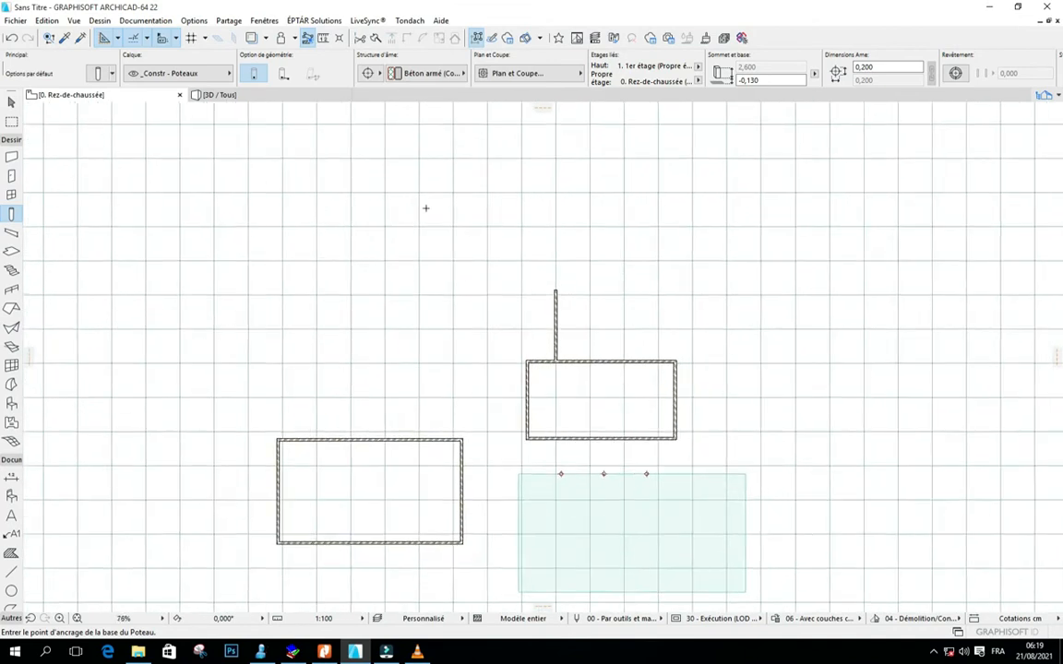
scroll(425, 207, up, 1)
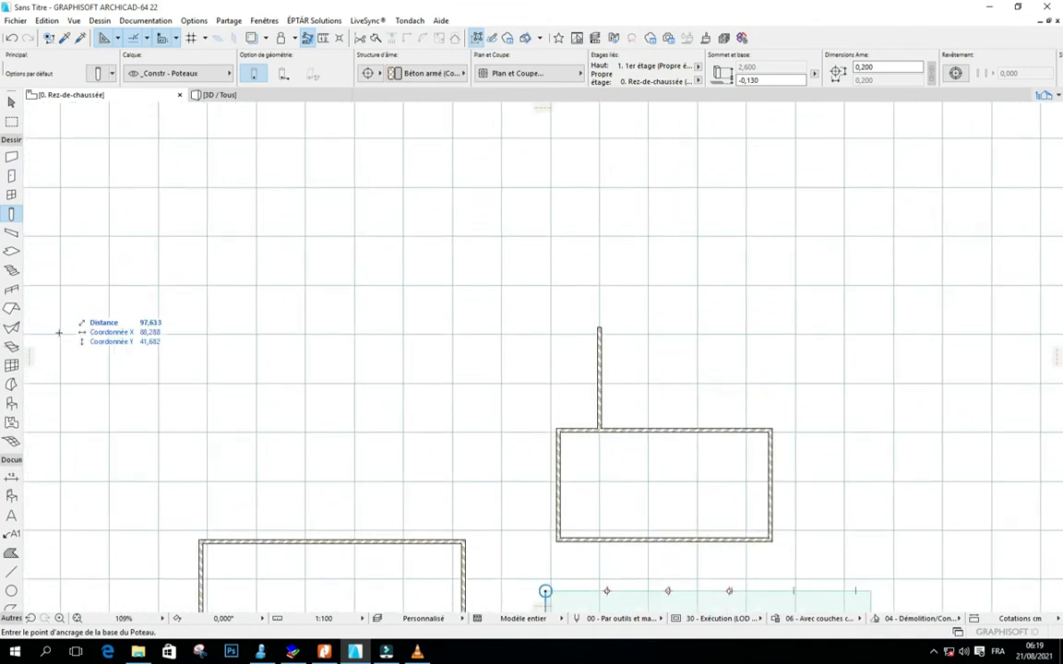
Step: Pick up the upper rectangle's wall settings and draw an irregular closed outline of ten chained walls above it, without snapping to the grid
alt+click(579, 431)
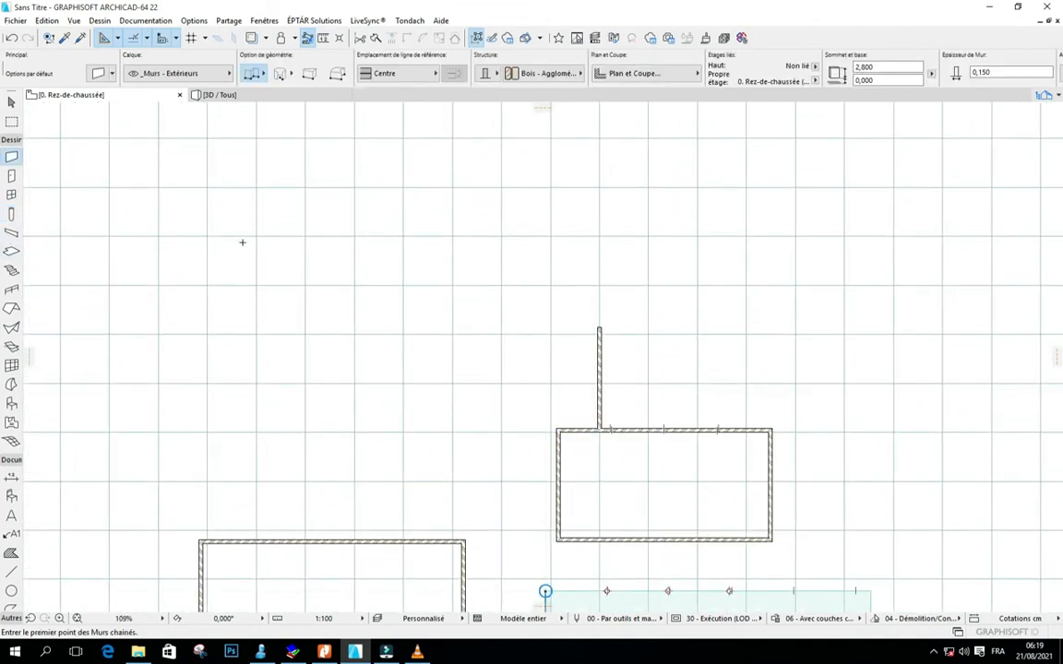
scroll(253, 194, up, 2)
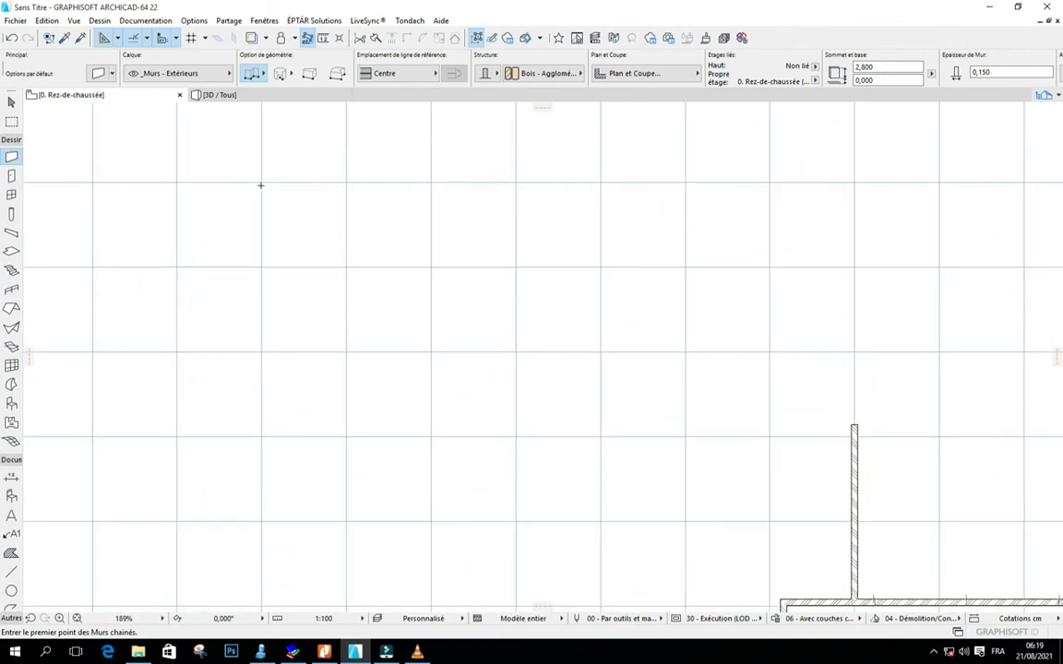
click(261, 183)
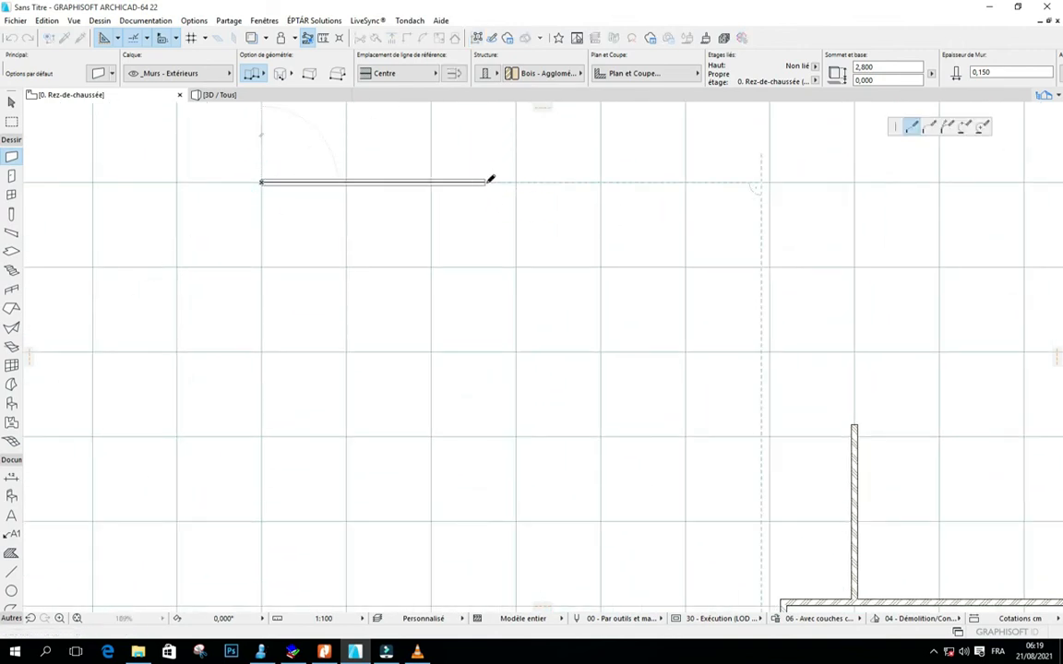
click(484, 182)
click(671, 309)
click(865, 159)
click(873, 386)
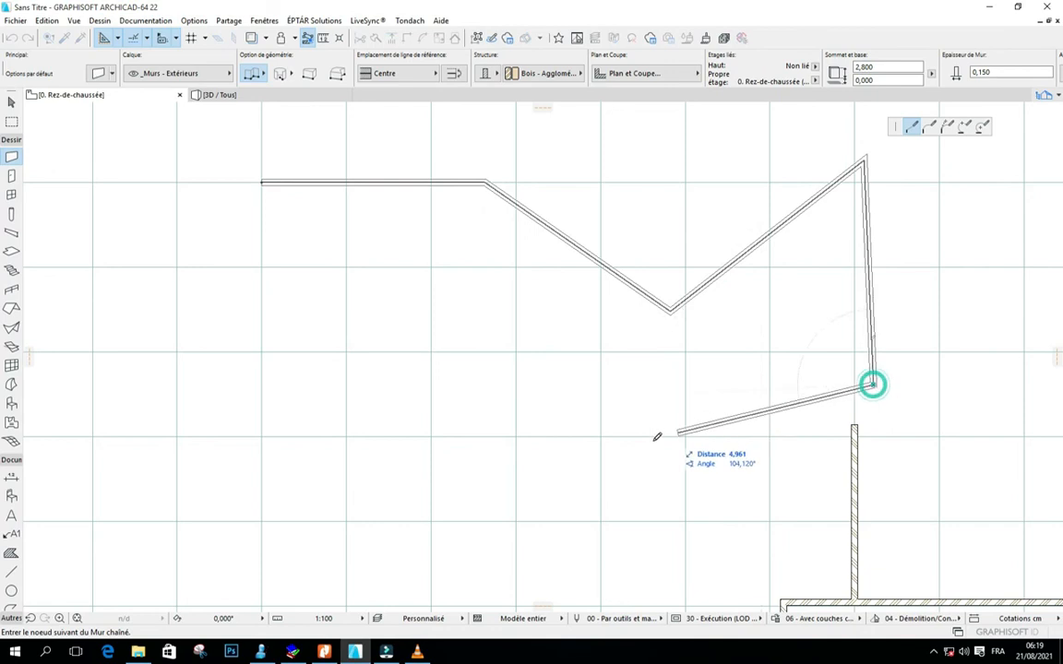
click(644, 443)
click(387, 431)
click(159, 364)
click(126, 277)
click(170, 230)
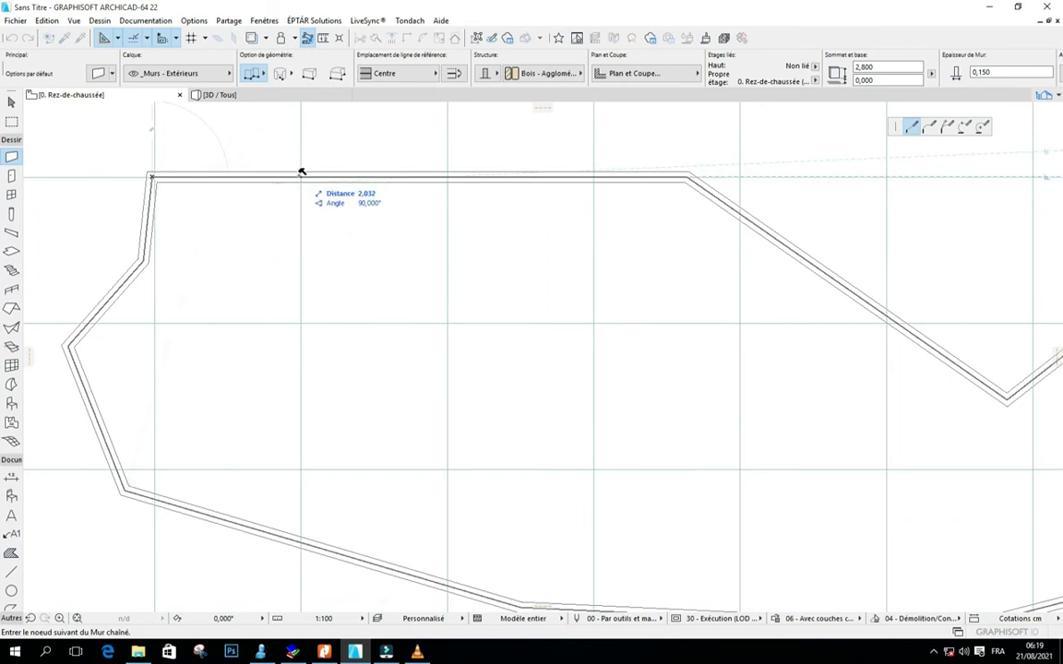
click(299, 175)
scroll(256, 356, down, 6)
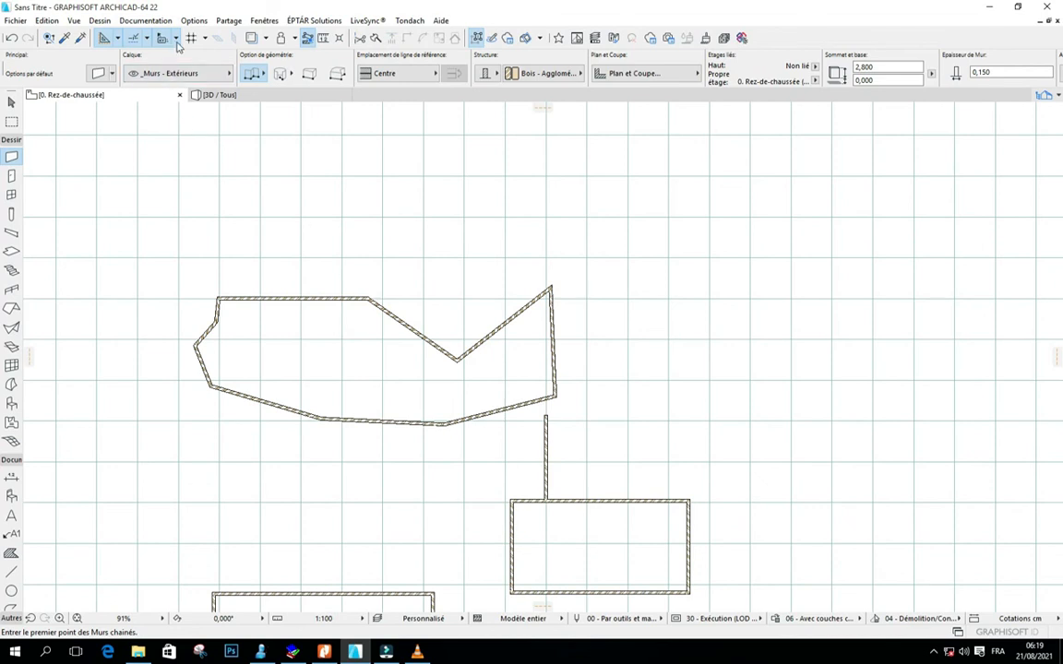
Step: Turn on snapping to the construction grid with Attraction à grille de construction
click(205, 38)
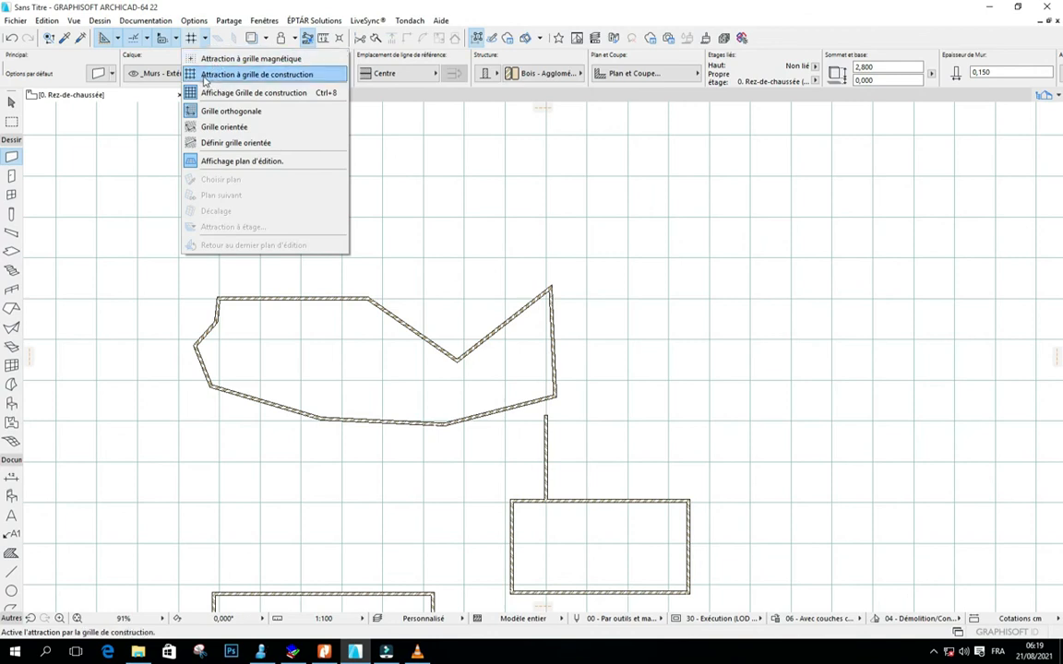
click(265, 76)
scroll(342, 167, up, 3)
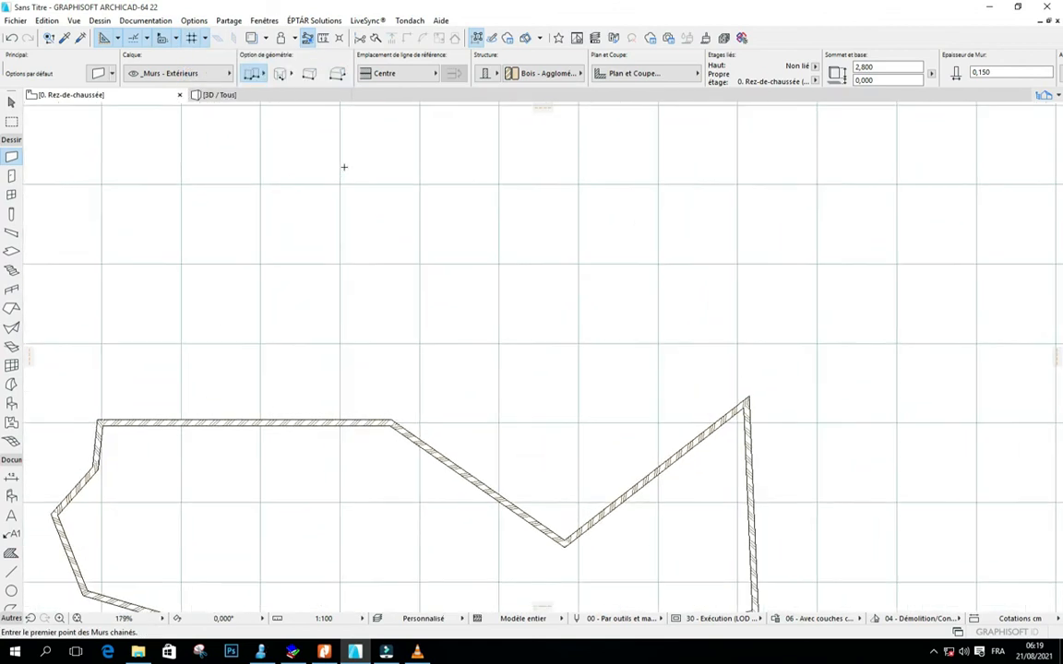
Step: Draw a straight horizontal run of chained walls 12 m long on the grid above the irregular outline, in 2 m segments
click(339, 185)
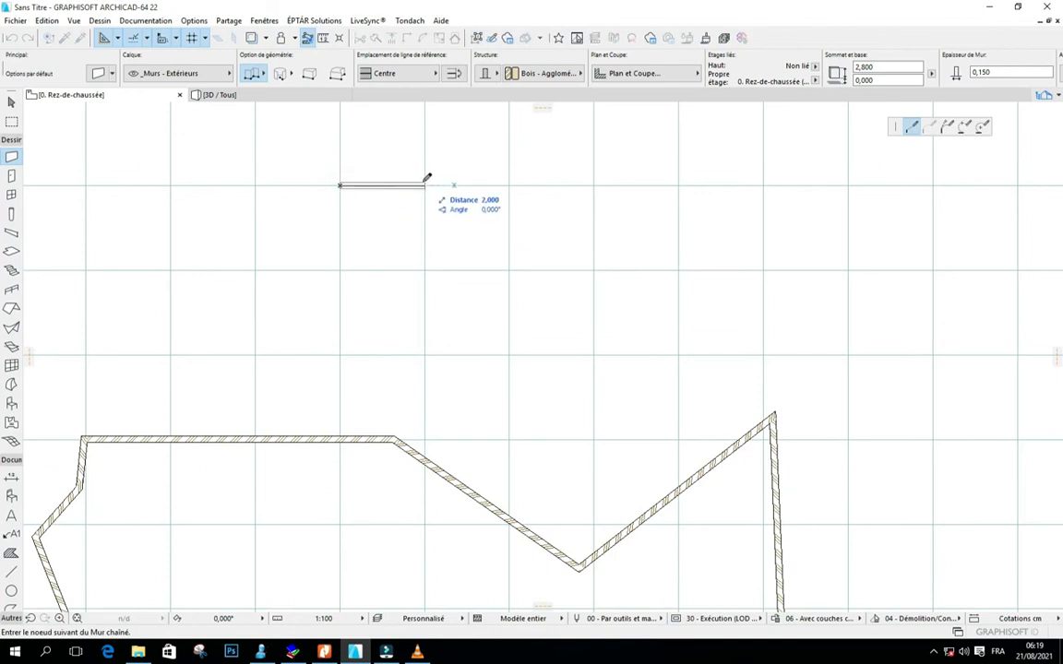
scroll(390, 167, down, 3)
scroll(329, 233, up, 4)
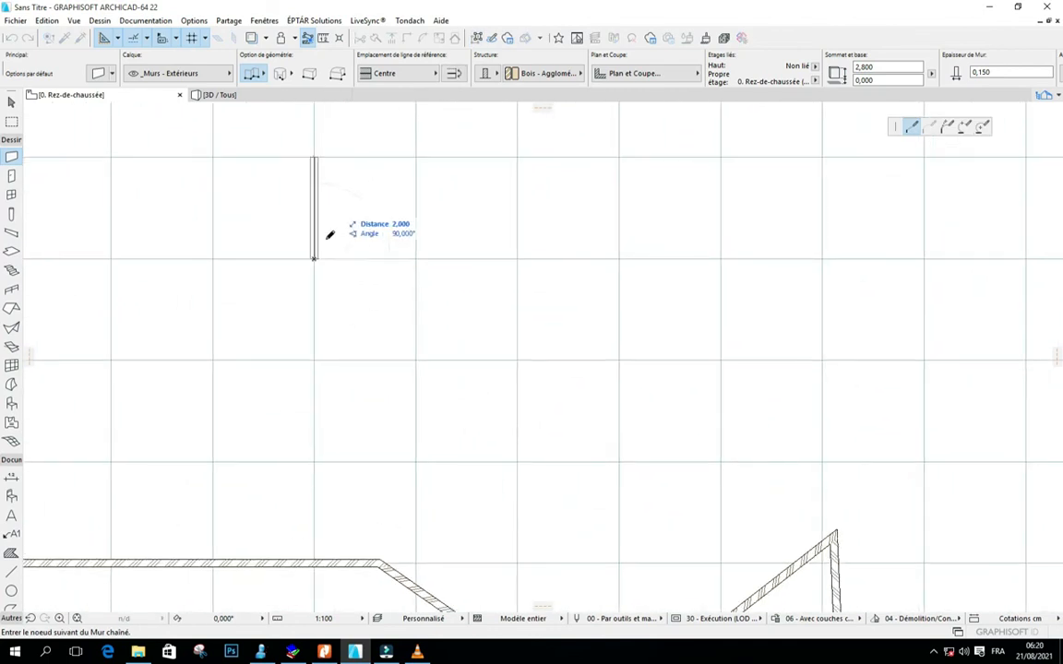
click(415, 257)
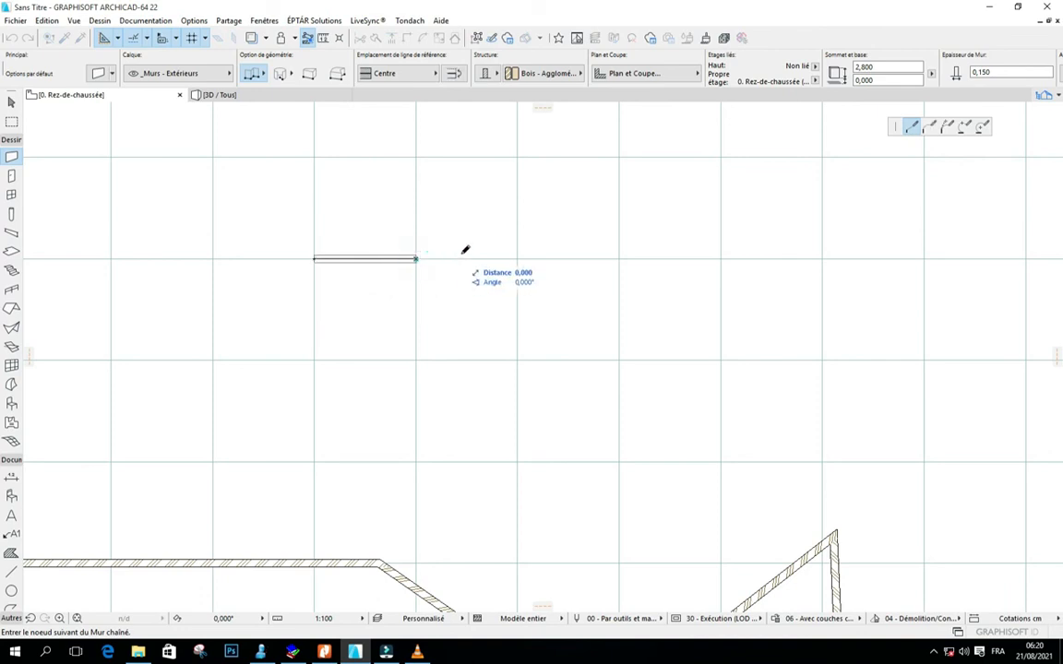
click(519, 258)
click(617, 258)
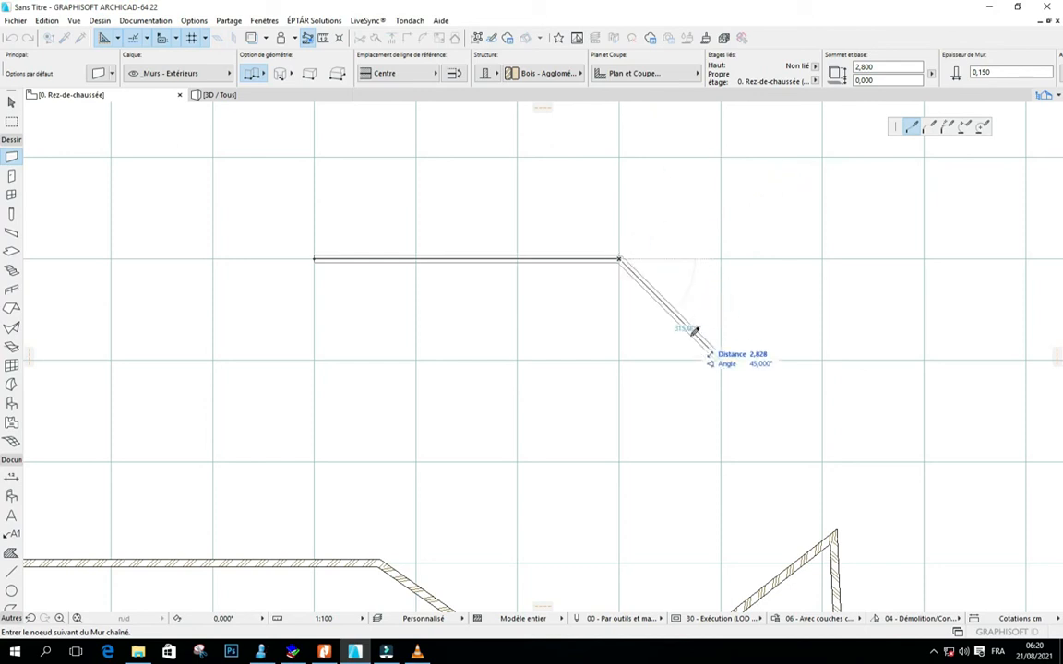
click(721, 257)
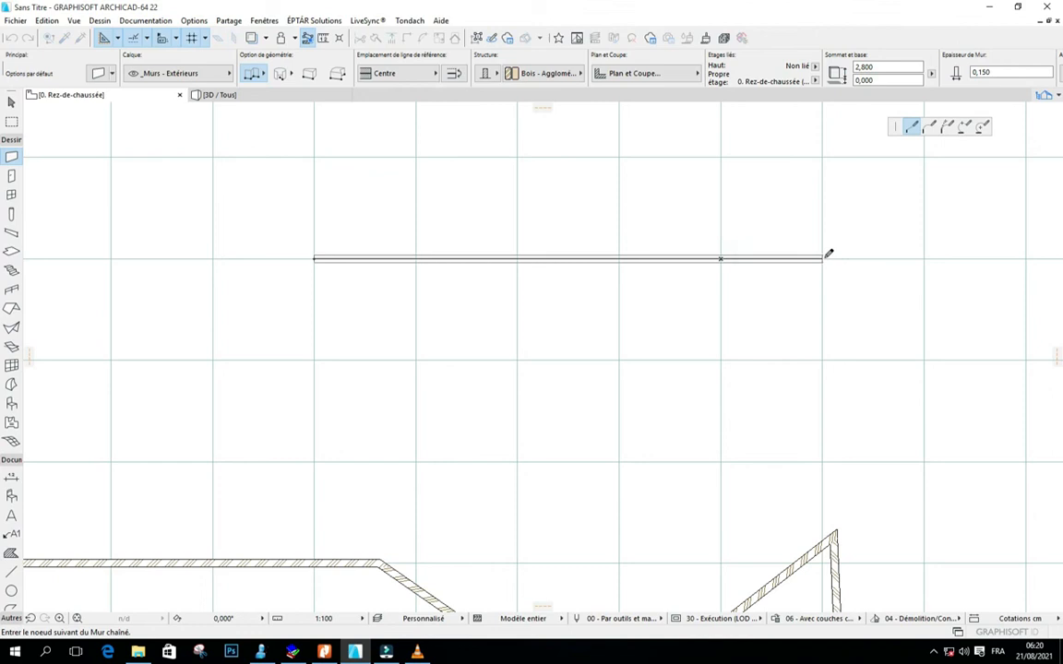
click(824, 258)
scroll(640, 265, down, 1)
scroll(785, 208, up, 2)
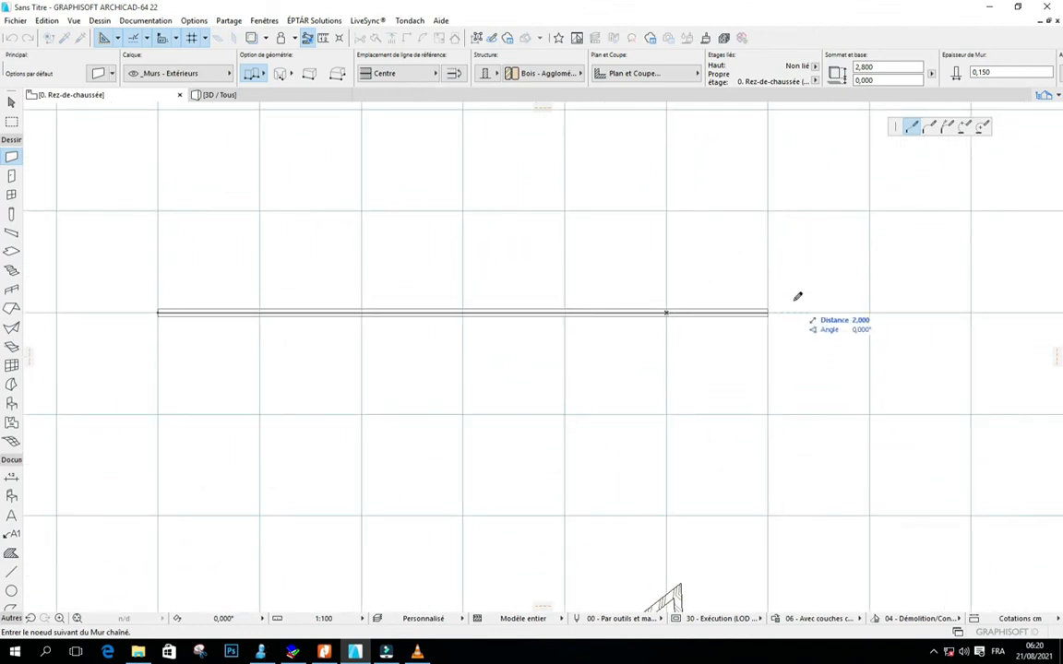
scroll(514, 321, down, 1)
scroll(514, 321, down, 1)
scroll(596, 320, up, 2)
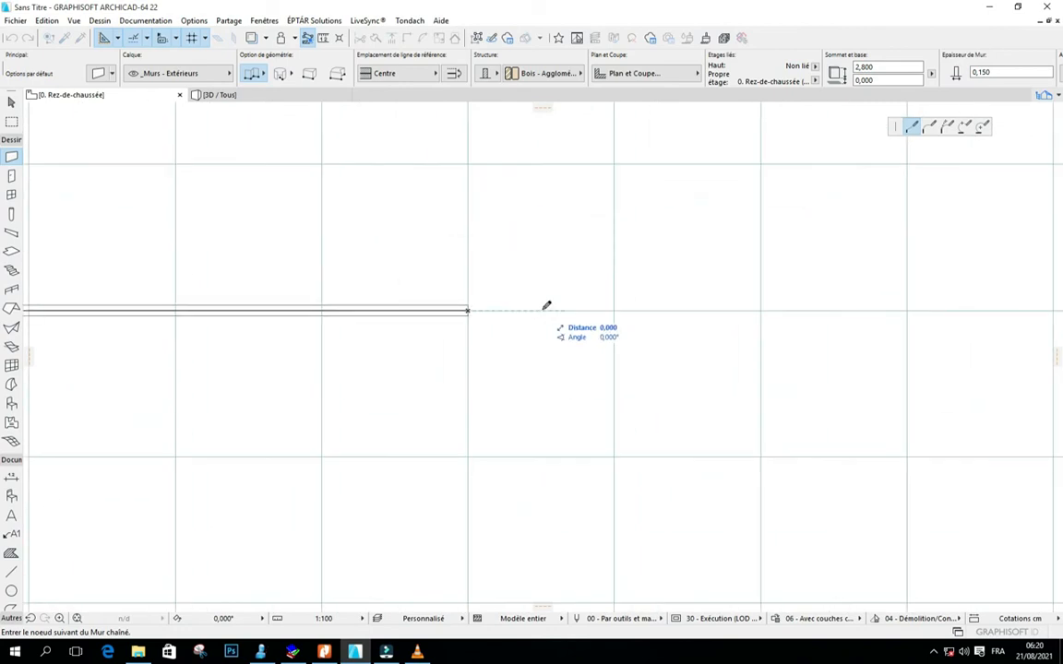
click(616, 309)
Step: Continue the chained wall from the 12 m run on the grid: 2 m down, 8 m to the right and 2 m back up
scroll(615, 314, down, 3)
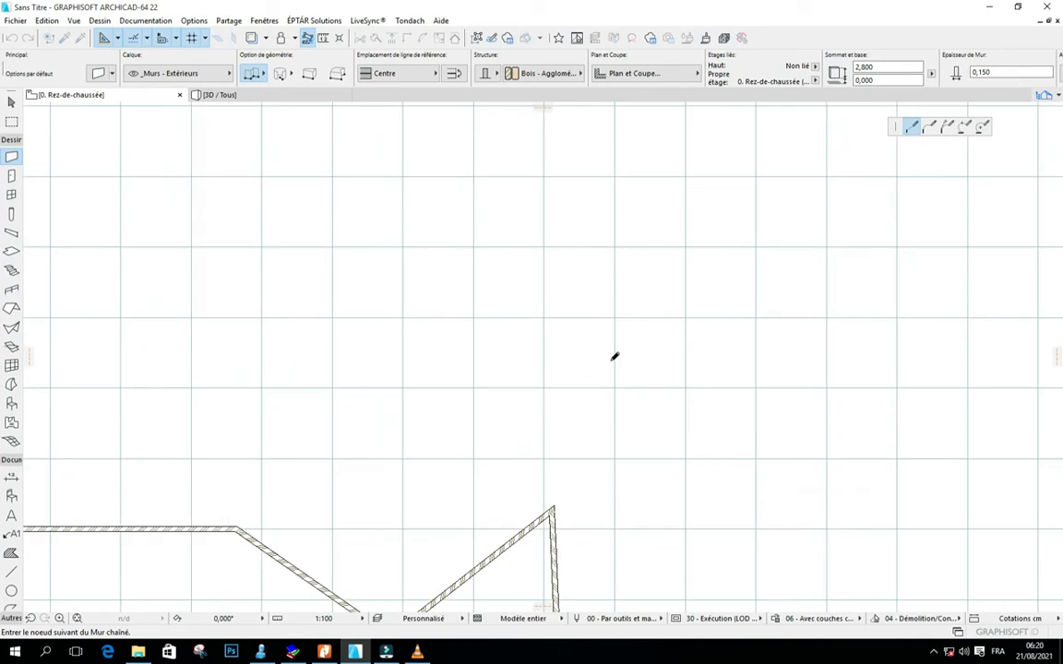
click(615, 386)
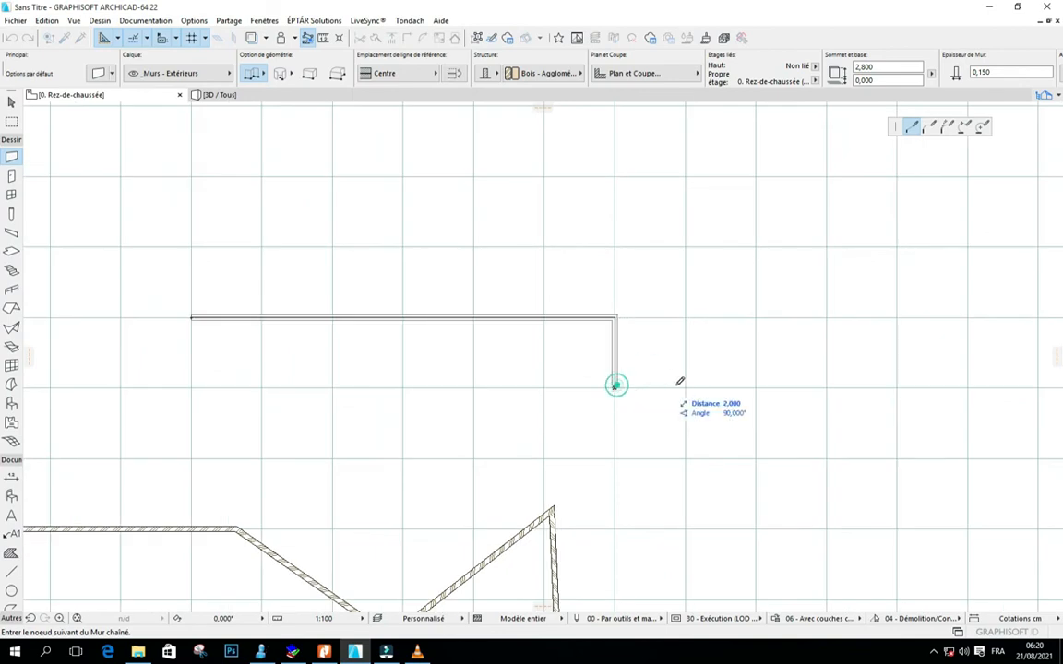
click(753, 386)
click(825, 386)
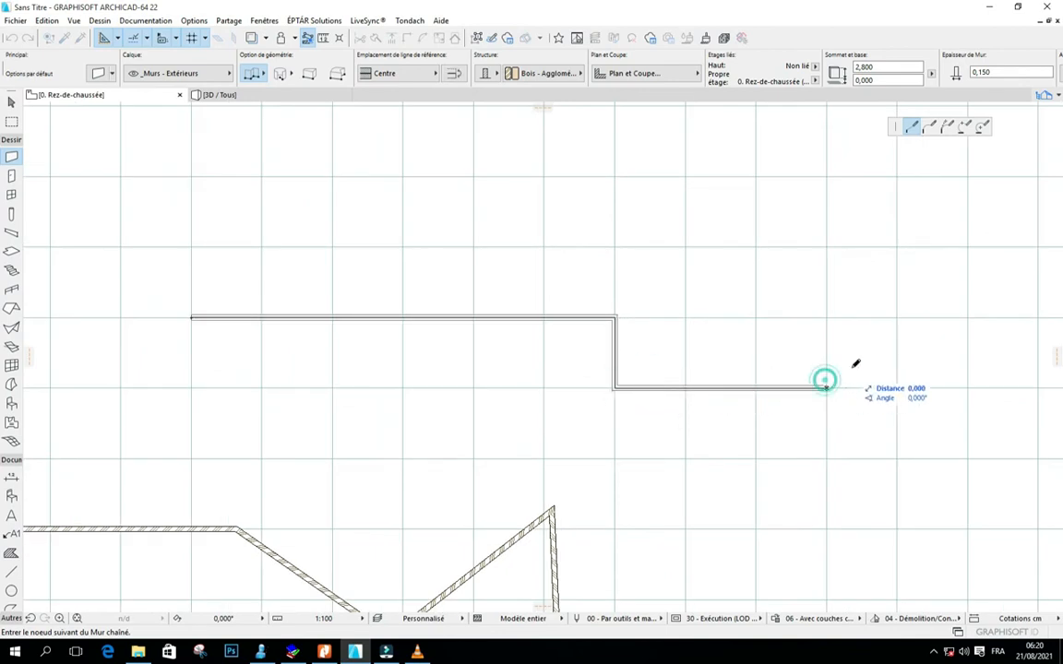
click(896, 385)
click(895, 318)
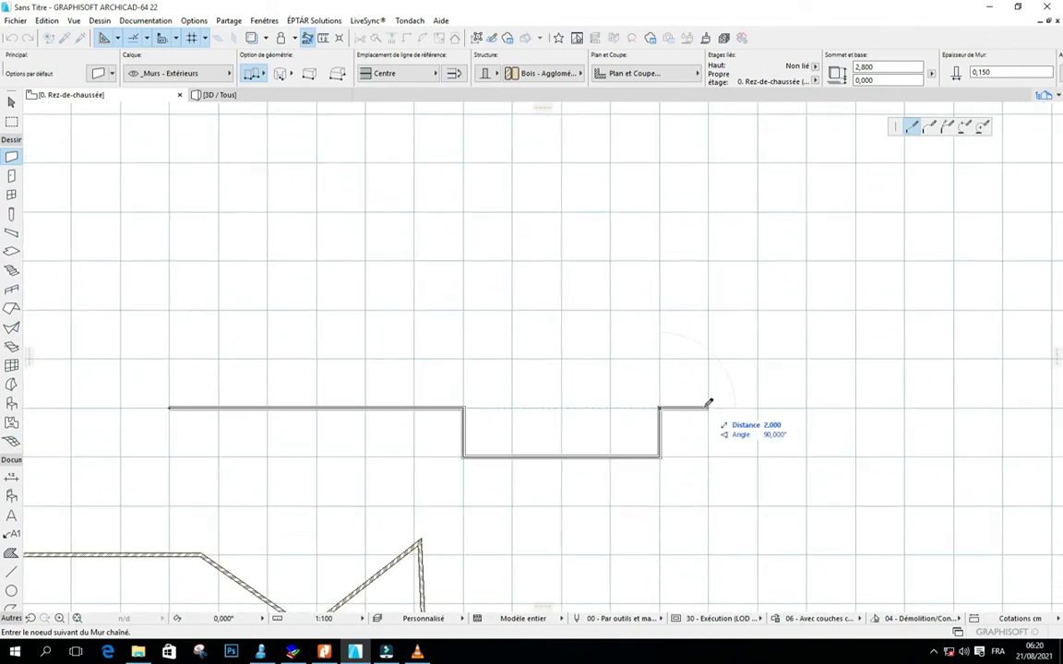
Step: Close the chained wall outline with segments 2 m right, 6 m up, 22 m left and 6 m down to the starting corner
click(709, 407)
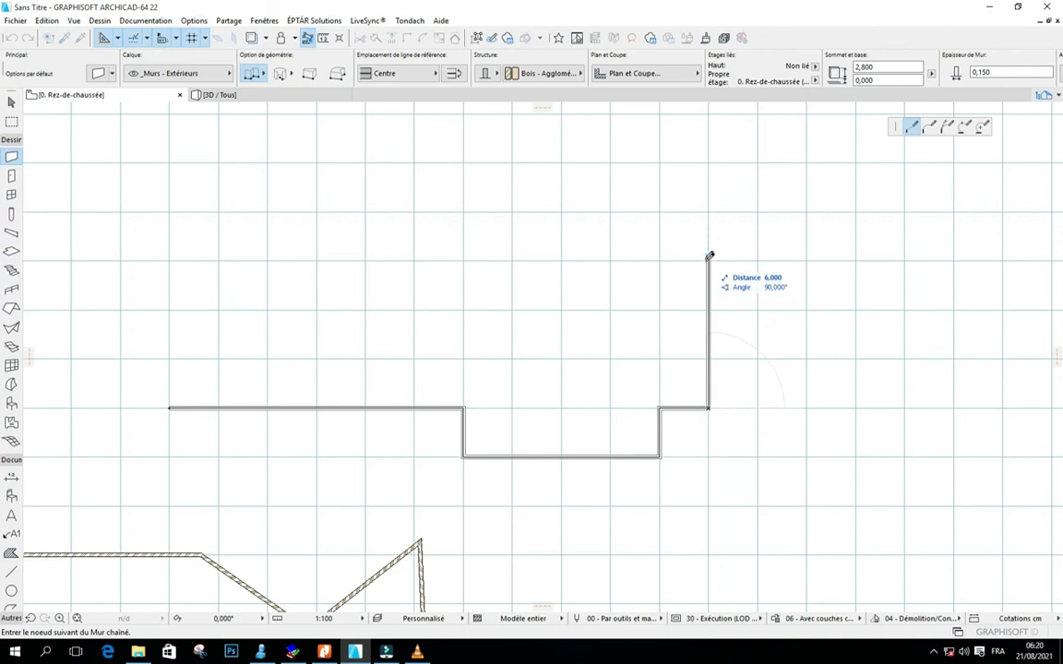
click(709, 260)
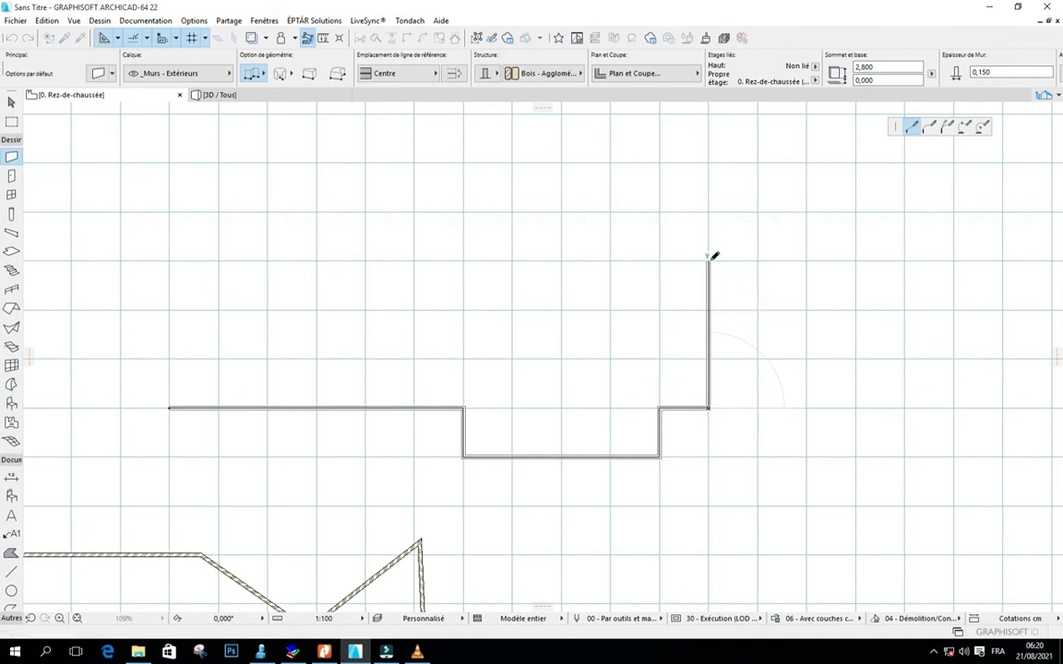
click(169, 260)
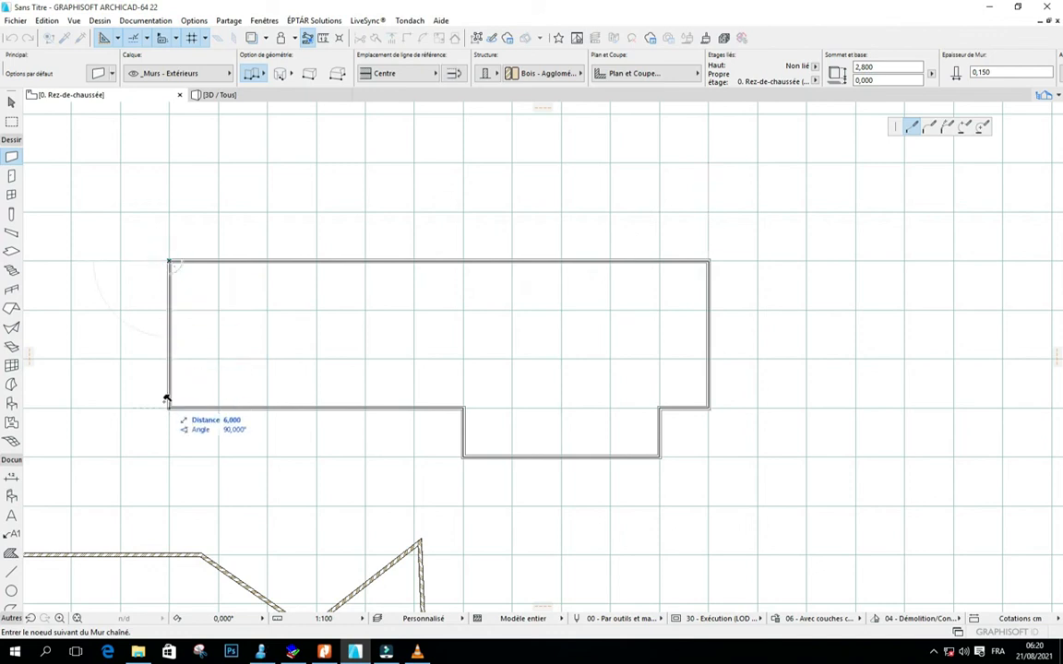
scroll(158, 350, up, 2)
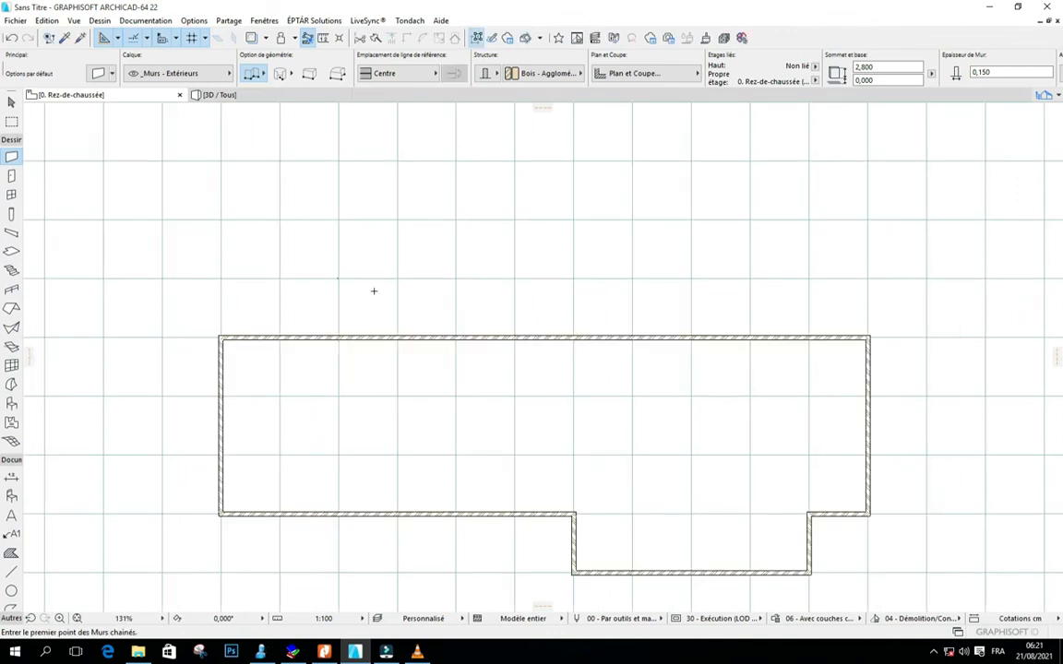
mouse_move(307, 286)
middle_down()
mouse_move(318, 278)
mouse_move(300, 287)
middle_up()
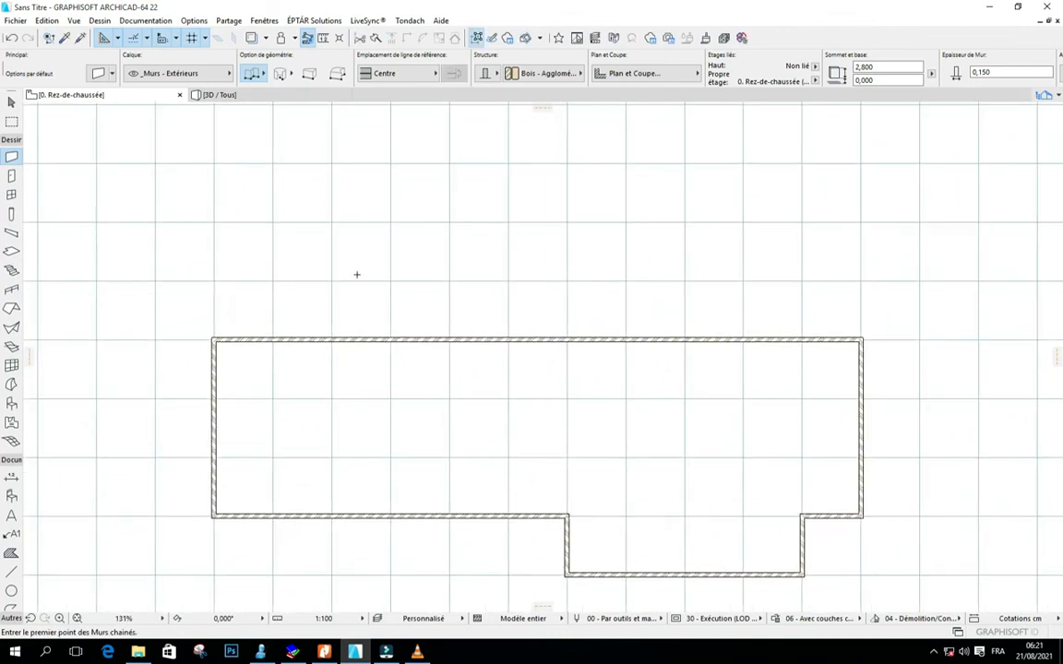
Step: Set the main construction grid spacing to 1,000 in both directions and edit the auxiliary grid's step counts in Grilles & fond
click(73, 20)
mouse_move(147, 124)
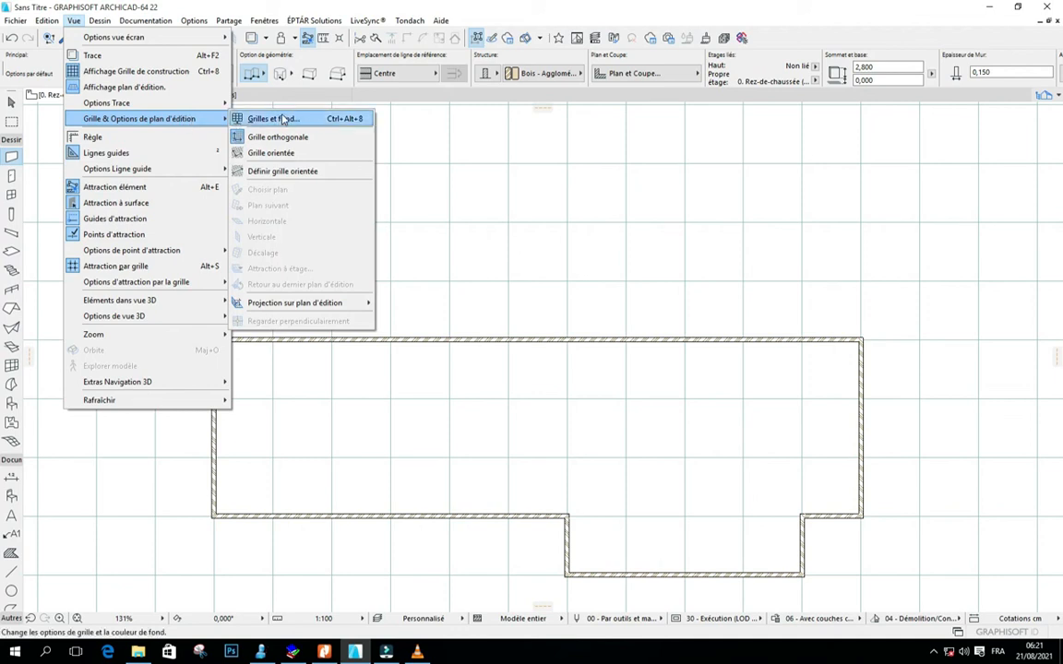
click(285, 118)
drag(444, 155, 431, 258)
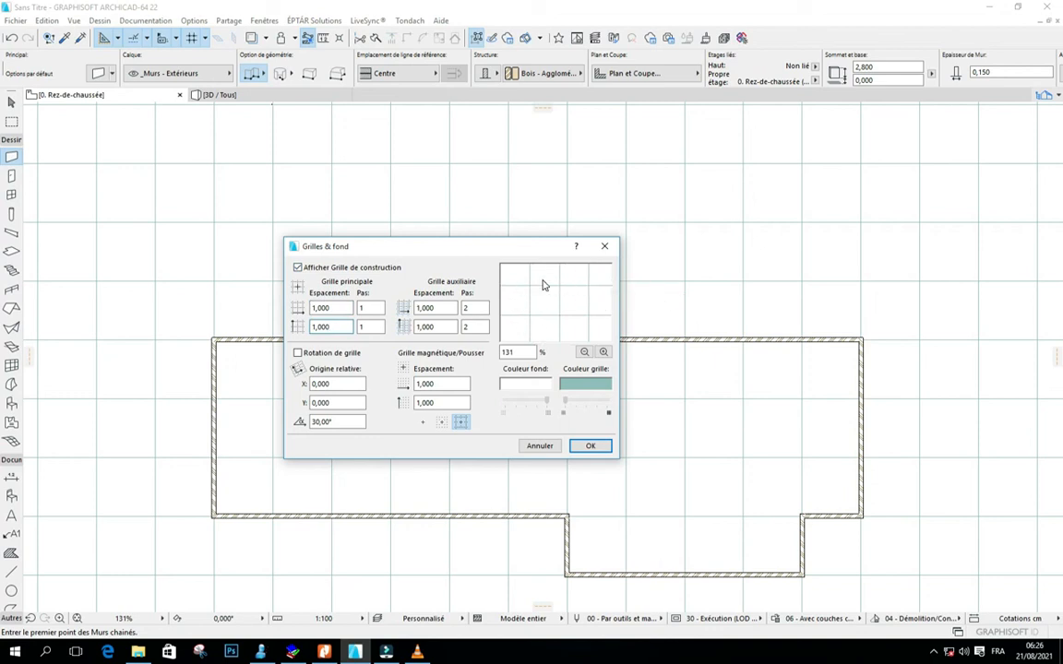
double_click(467, 307)
drag(474, 329, 450, 330)
click(591, 447)
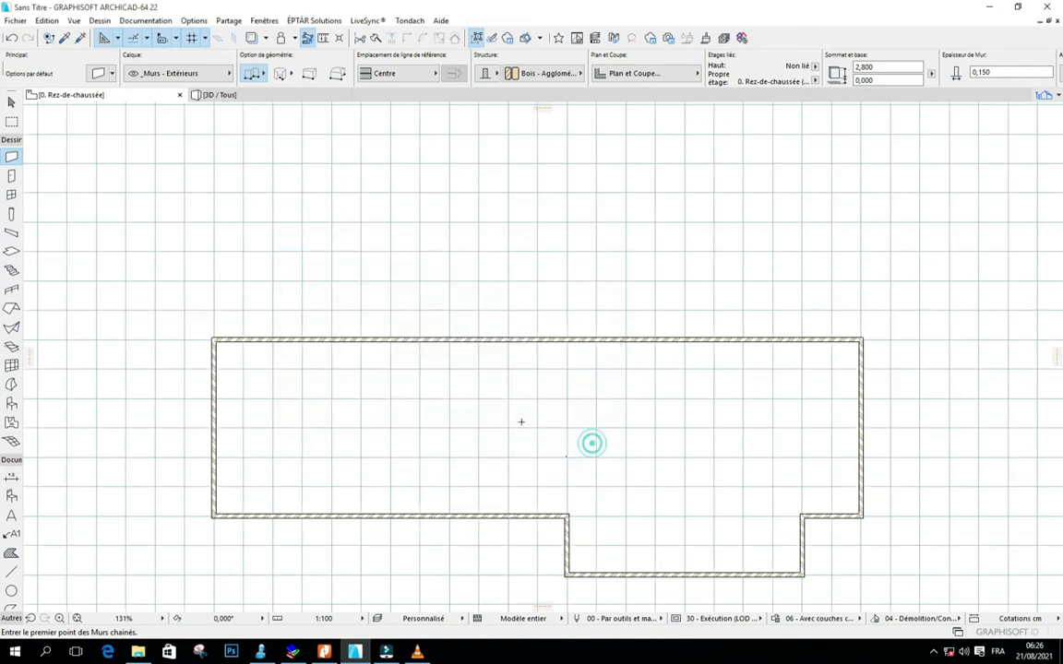
Step: Start a new chained wall on the 1 m grid above the large outline: 1 m down, 6 m right and 2 m up
scroll(292, 248, up, 5)
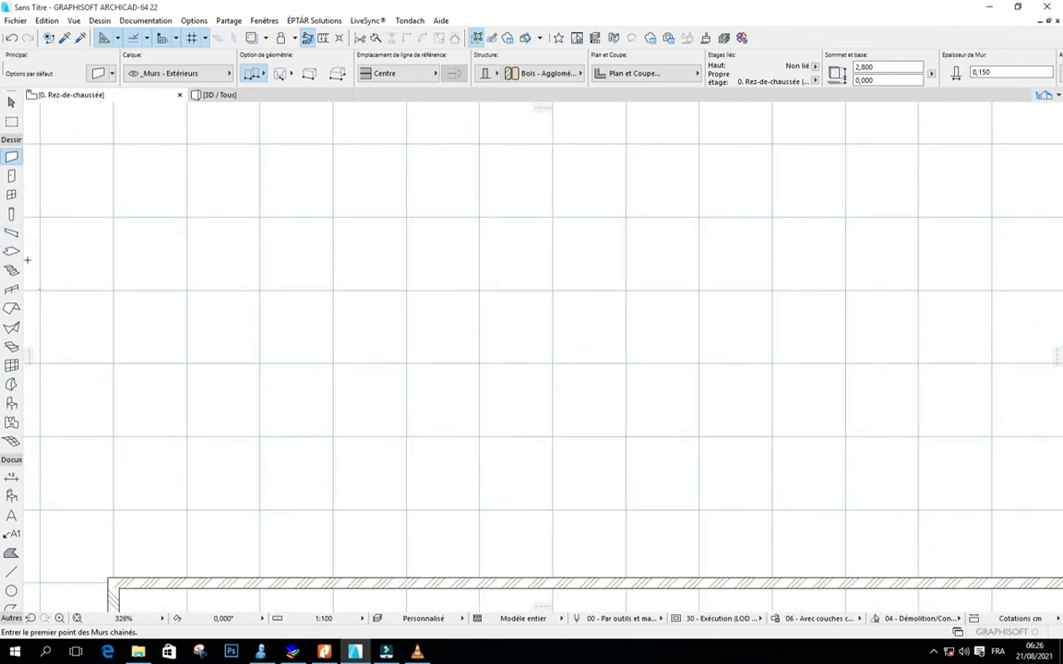
click(333, 217)
scroll(329, 248, up, 3)
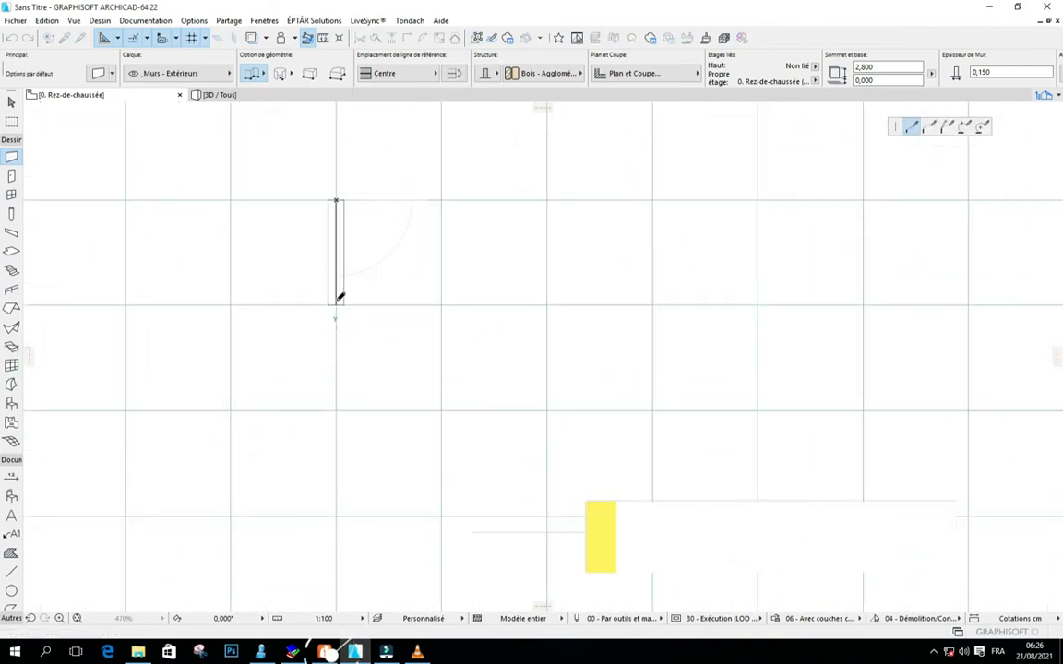
click(339, 299)
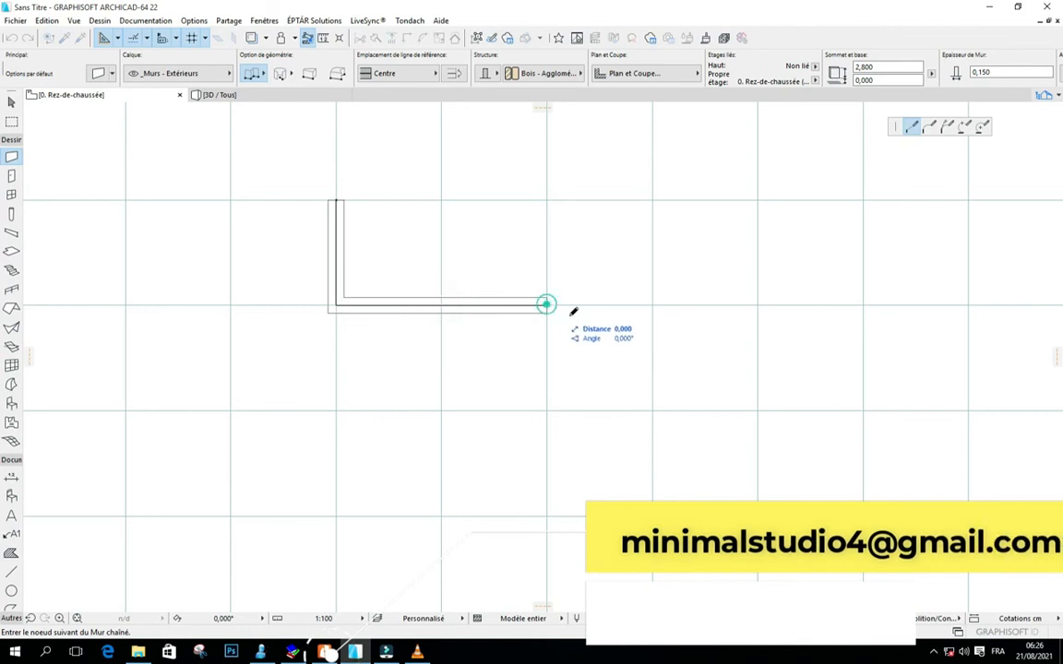
click(759, 301)
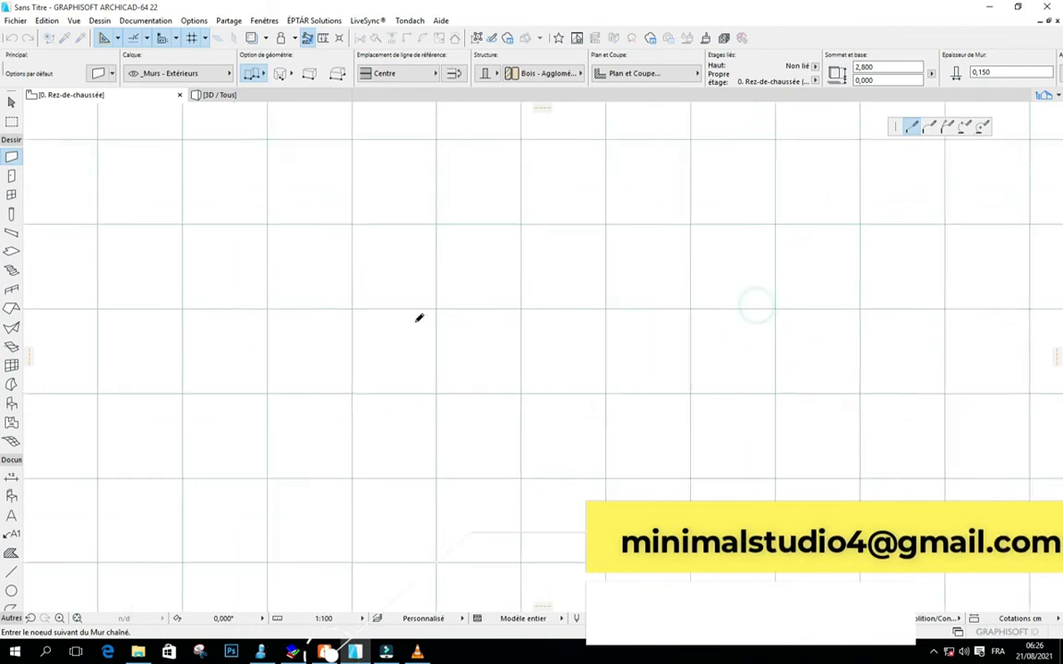
scroll(420, 318, down, 3)
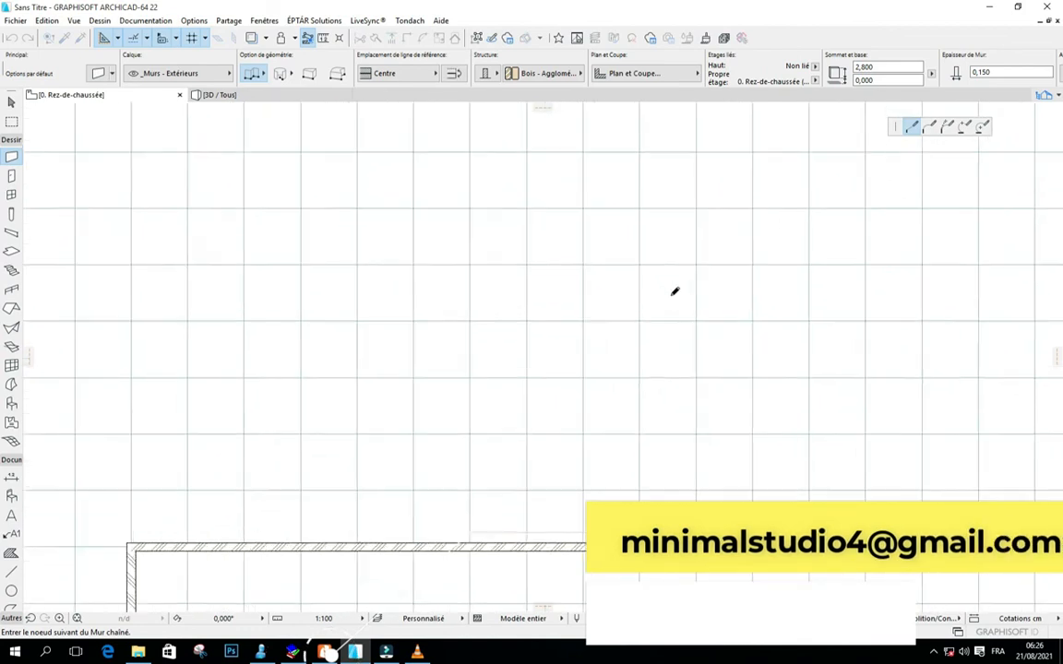
scroll(672, 293, up, 3)
click(622, 331)
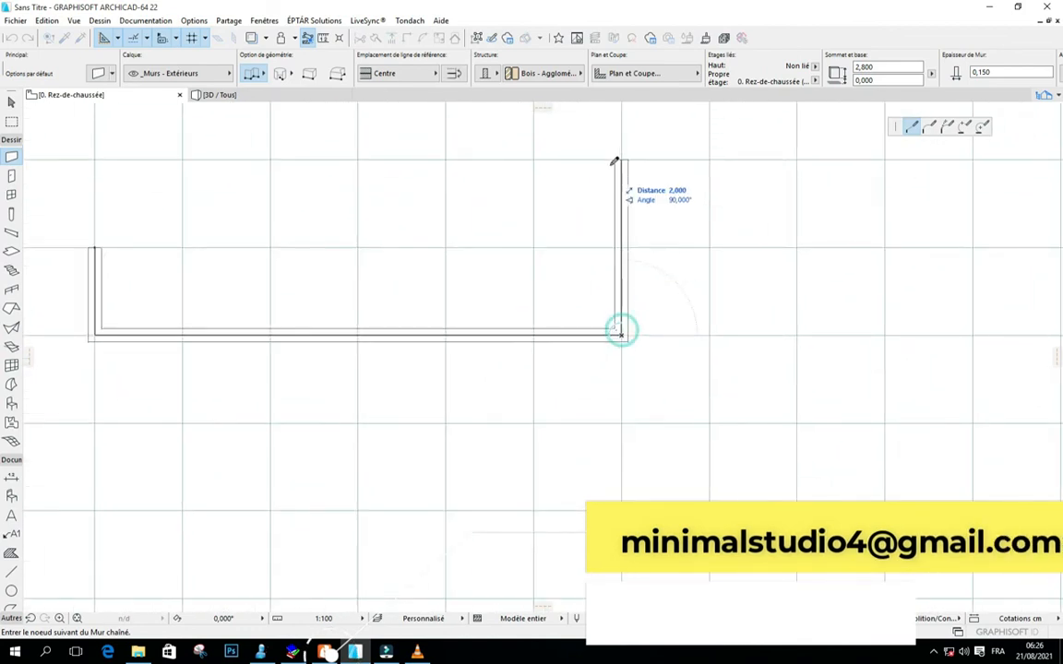
click(616, 155)
Step: Close the new outline with two slanted walls snapped to grid nodes, a 2 m horizontal wall and a vertical wall down to the starting point
scroll(541, 355, down, 3)
scroll(541, 292, up, 2)
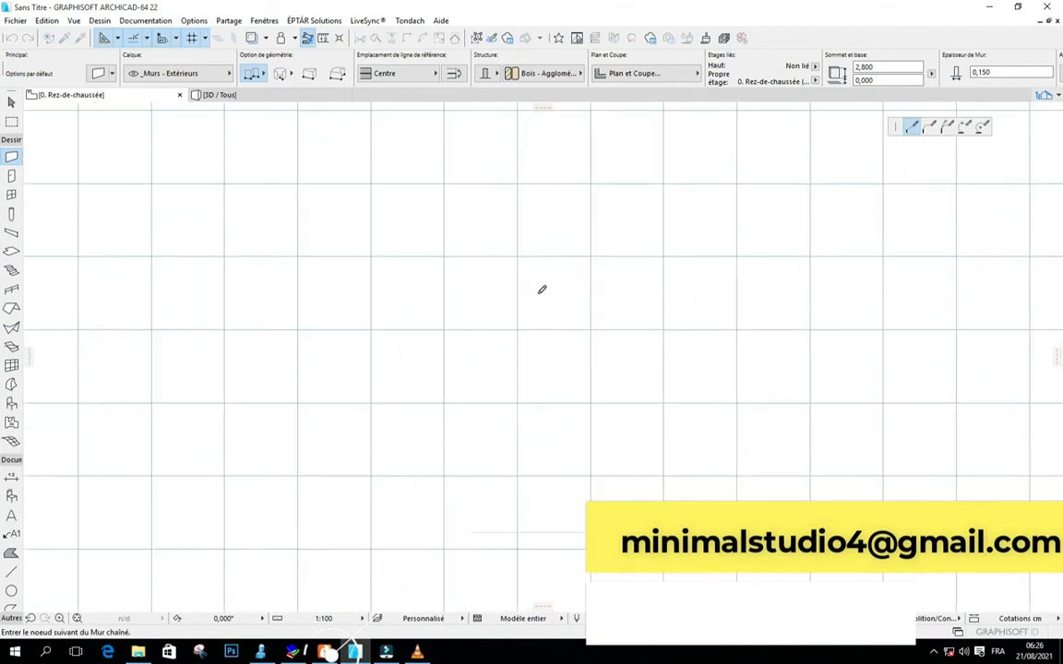
click(514, 247)
scroll(334, 214, down, 3)
click(324, 213)
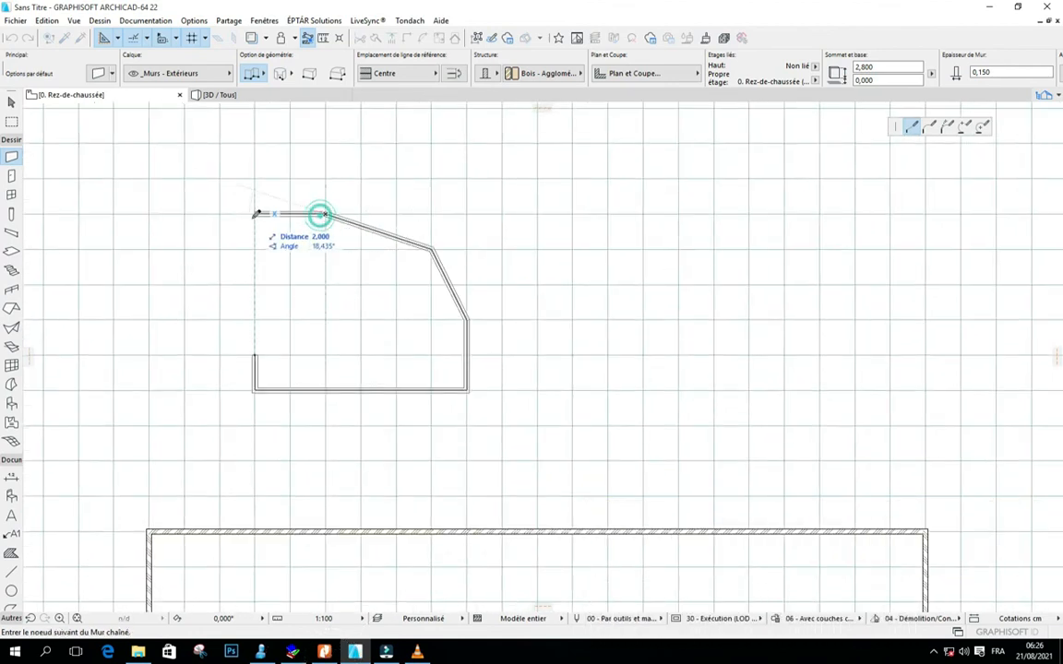
click(255, 214)
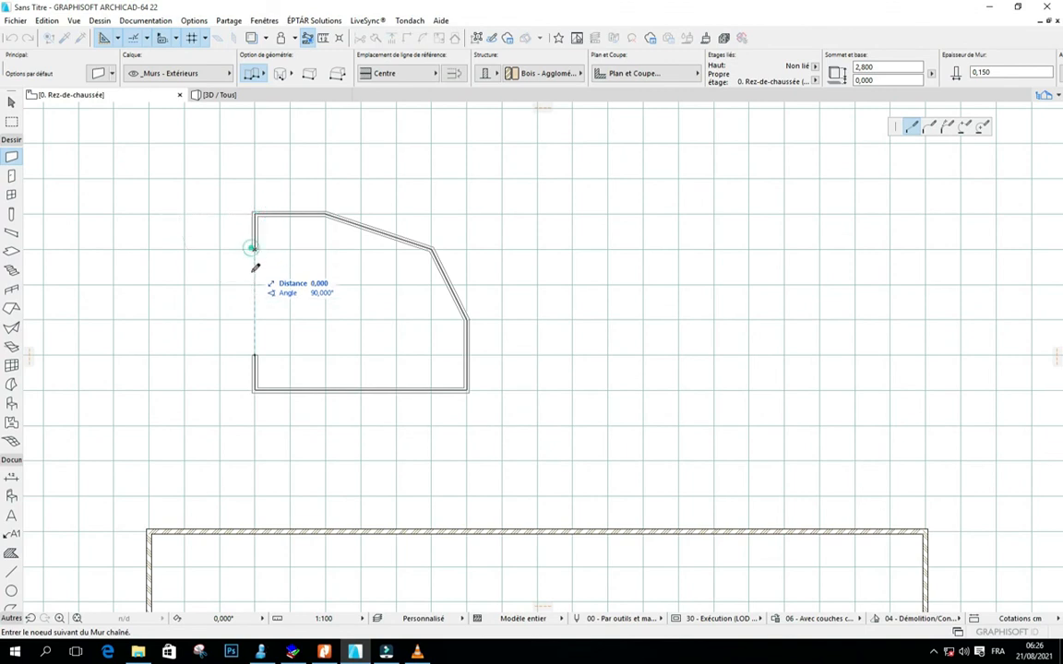
scroll(256, 304, up, 3)
click(263, 388)
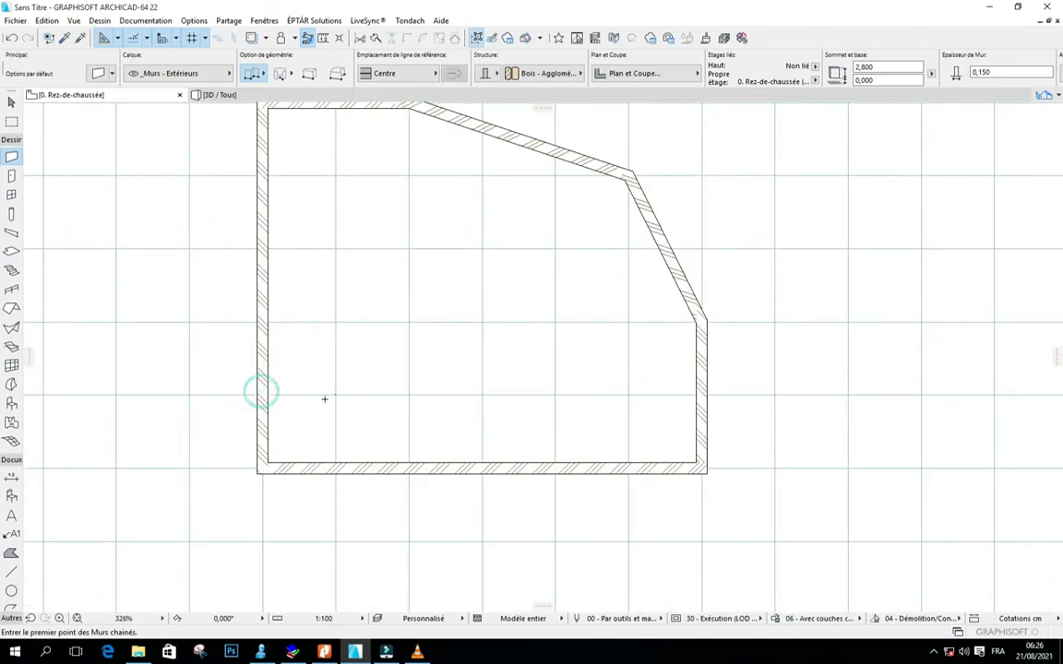
scroll(351, 384, down, 5)
scroll(357, 353, up, 3)
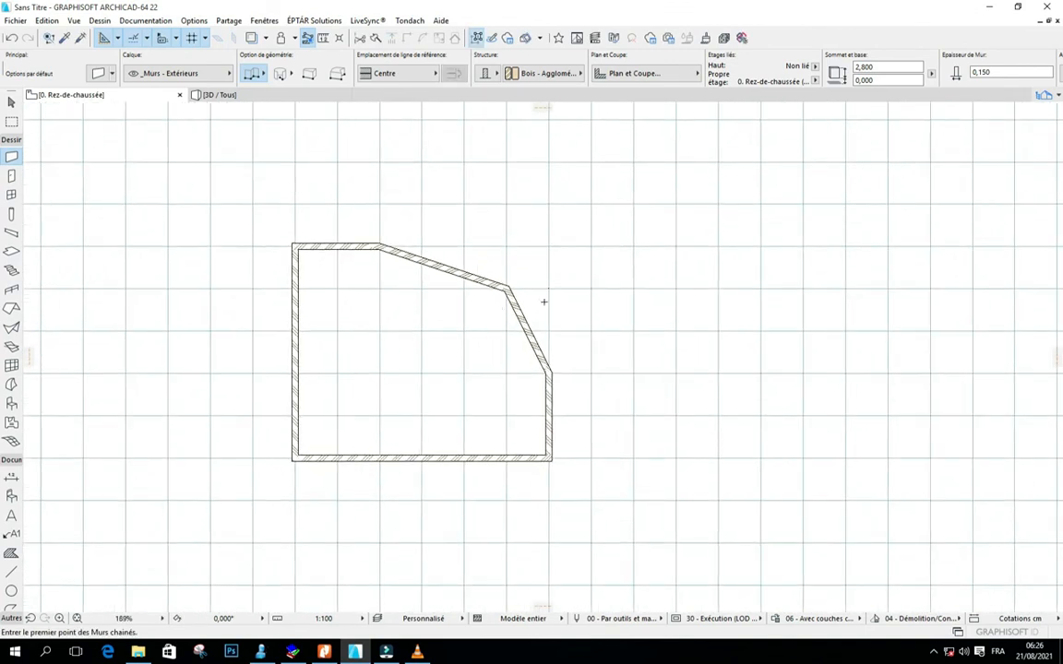